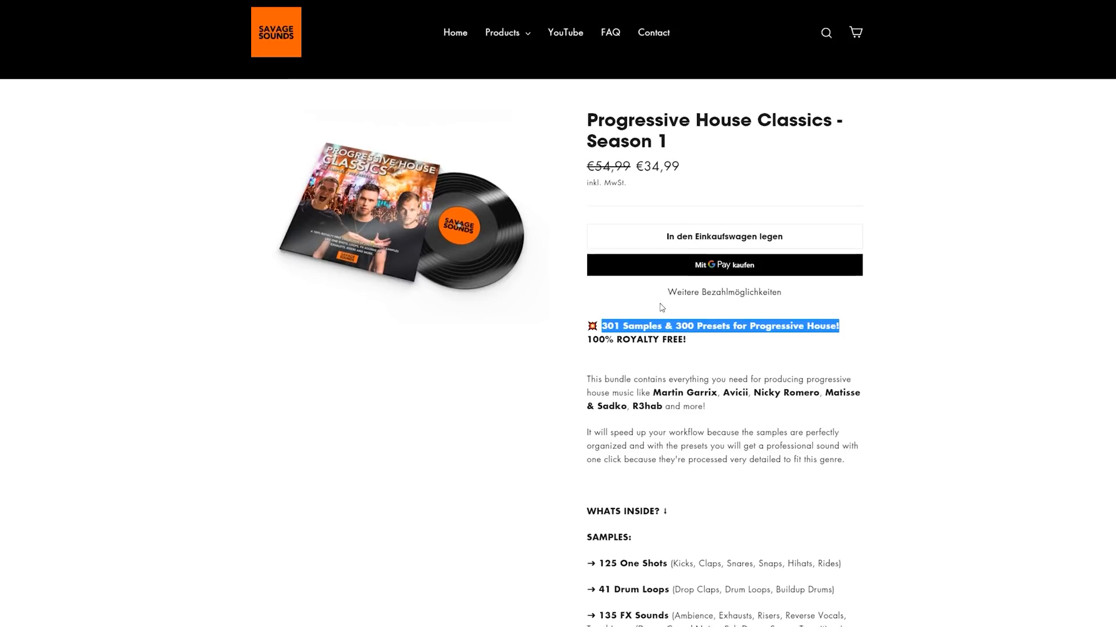
# Review the Progressive House Classics and Future House Classics Season 1 product pages, highlighting the Future House sample and preset headline.
pyautogui.scroll(-5, 872, 333)
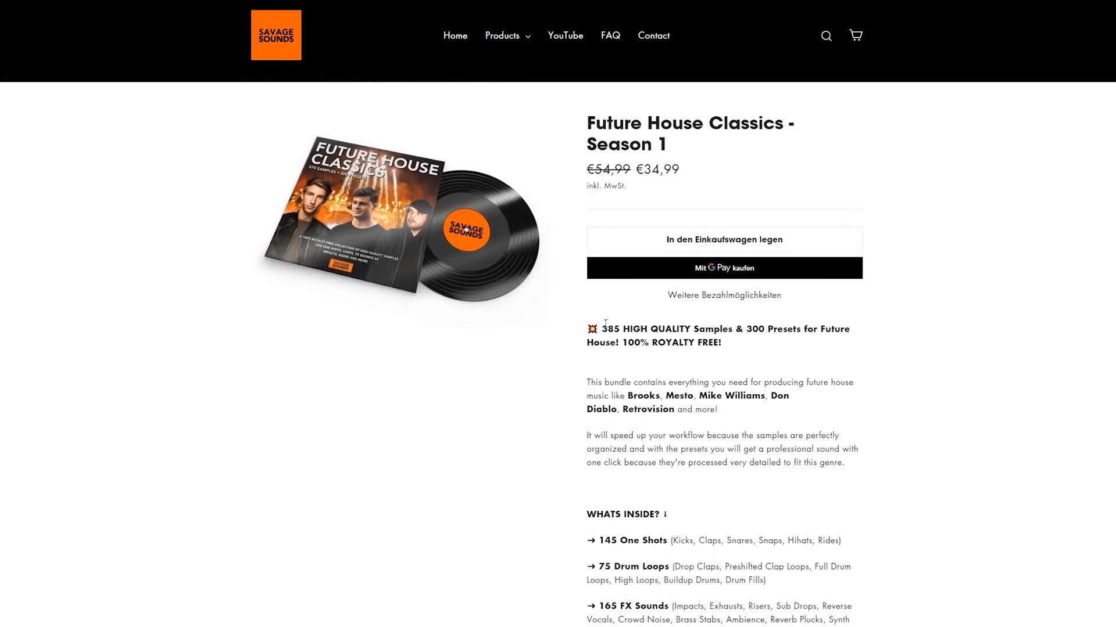
pyautogui.moveTo(602, 329); pyautogui.dragTo(614, 329)
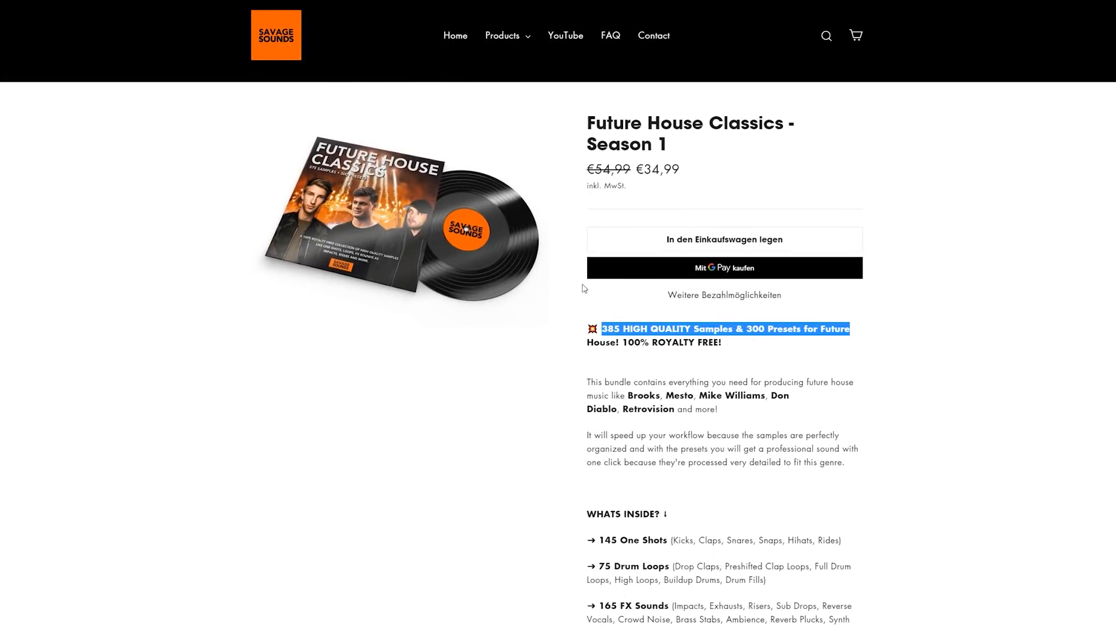
pyautogui.scroll(-10, 584, 288)
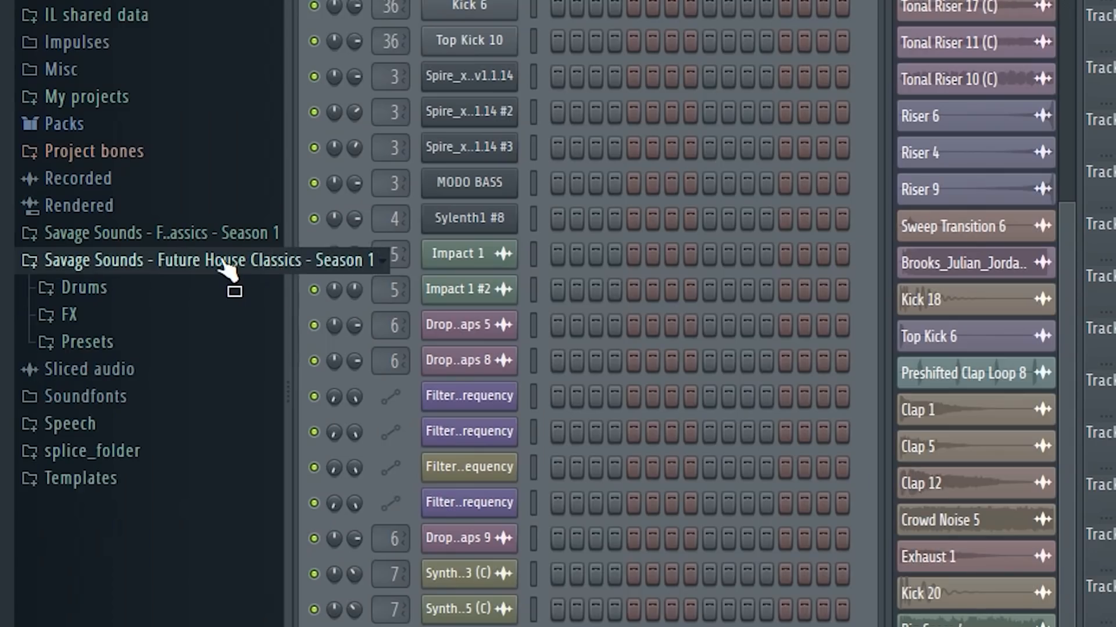
# Switch to FL Studio and browse the Drums and FX subfolders of the Savage Sounds Future House Classics pack.
pyautogui.click(133, 292)
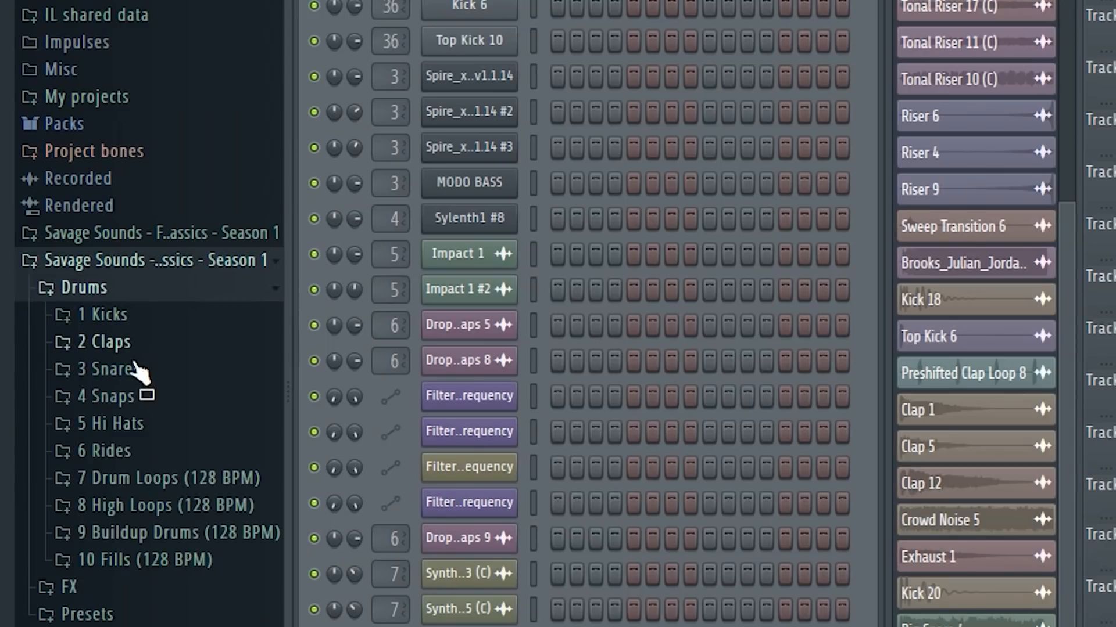
pyautogui.click(114, 291)
pyautogui.click(116, 316)
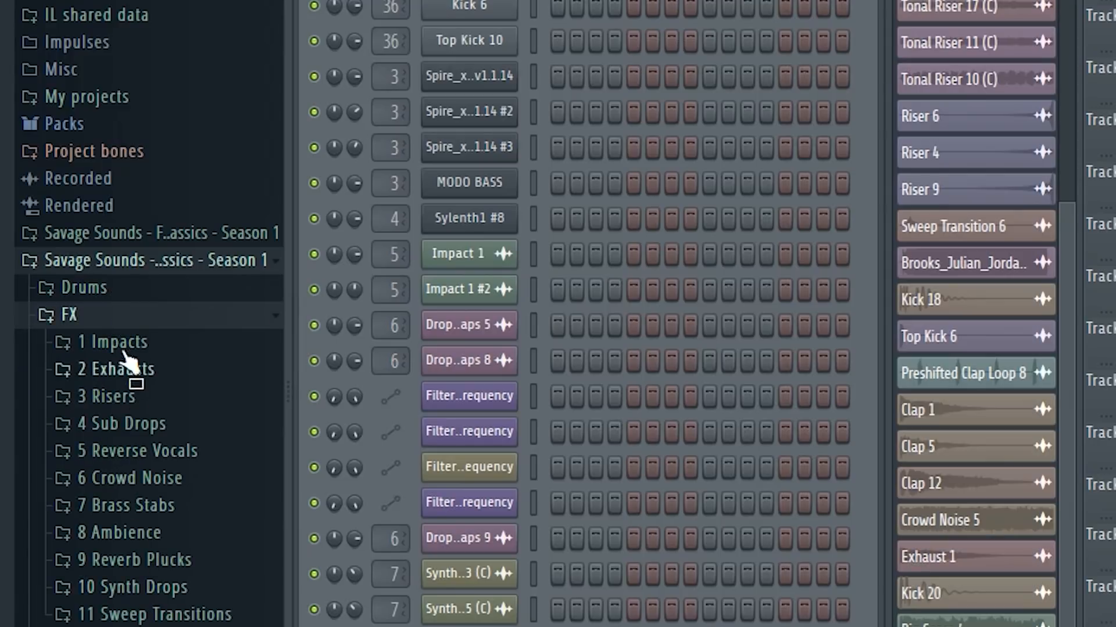
pyautogui.click(123, 316)
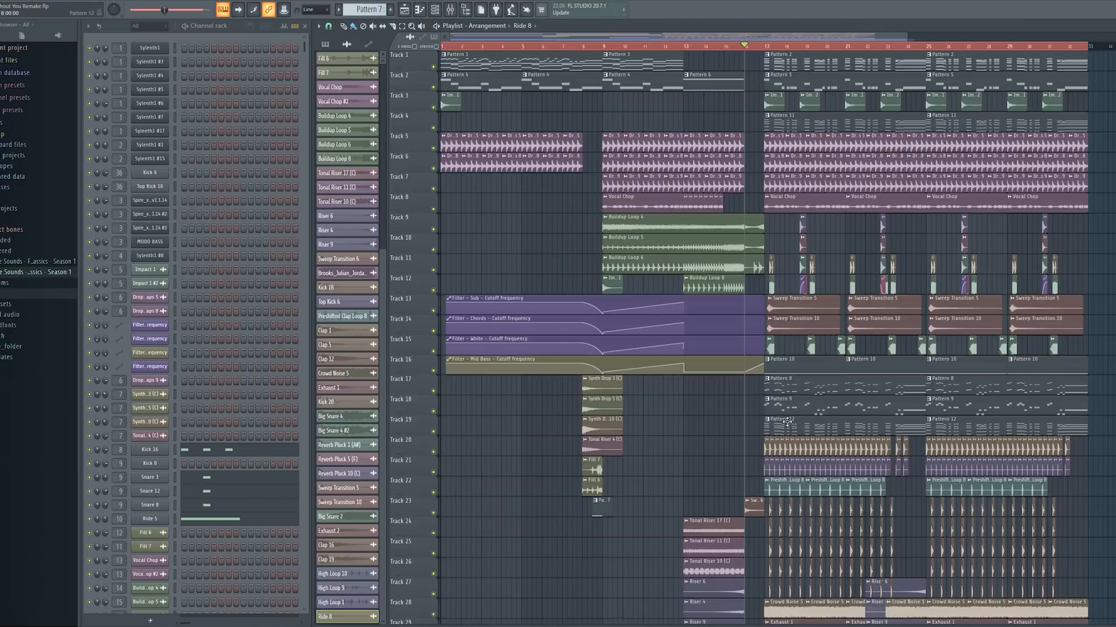
# Open the Ample Guitar M II Lite instrument used by Pattern 11 for a look, and close it again.
pyautogui.click(787, 421)
pyautogui.scroll(-10, 183, 326)
pyautogui.click(150, 419)
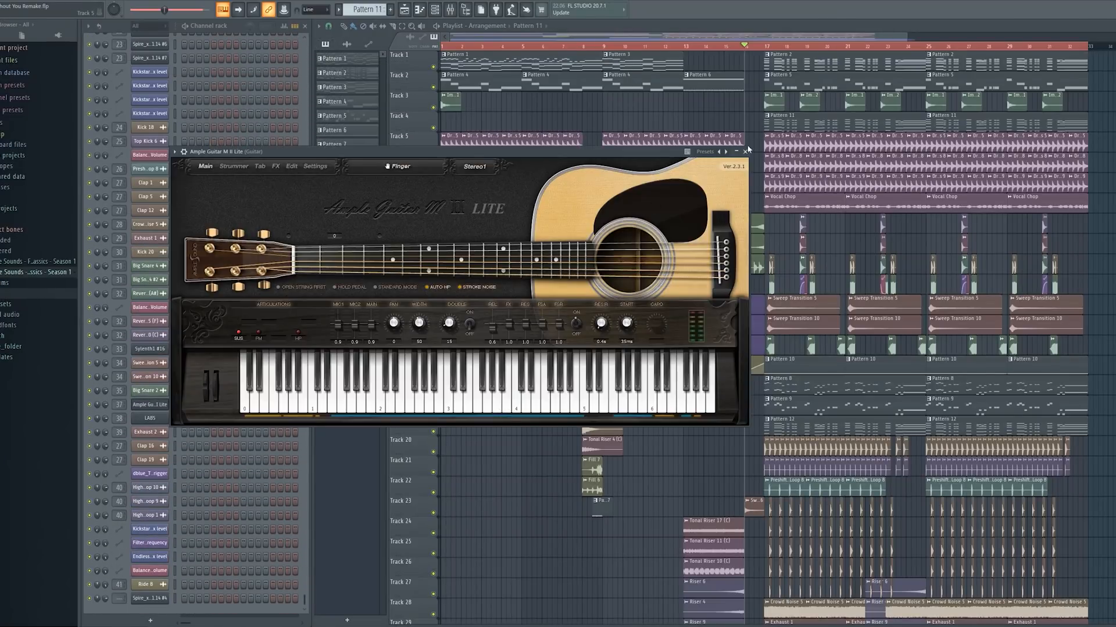
pyautogui.click(746, 151)
# Look through the playlist's tracks, from the pattern clips down to the automation clips, including during playback of the drop.
pyautogui.scroll(-10, 862, 298)
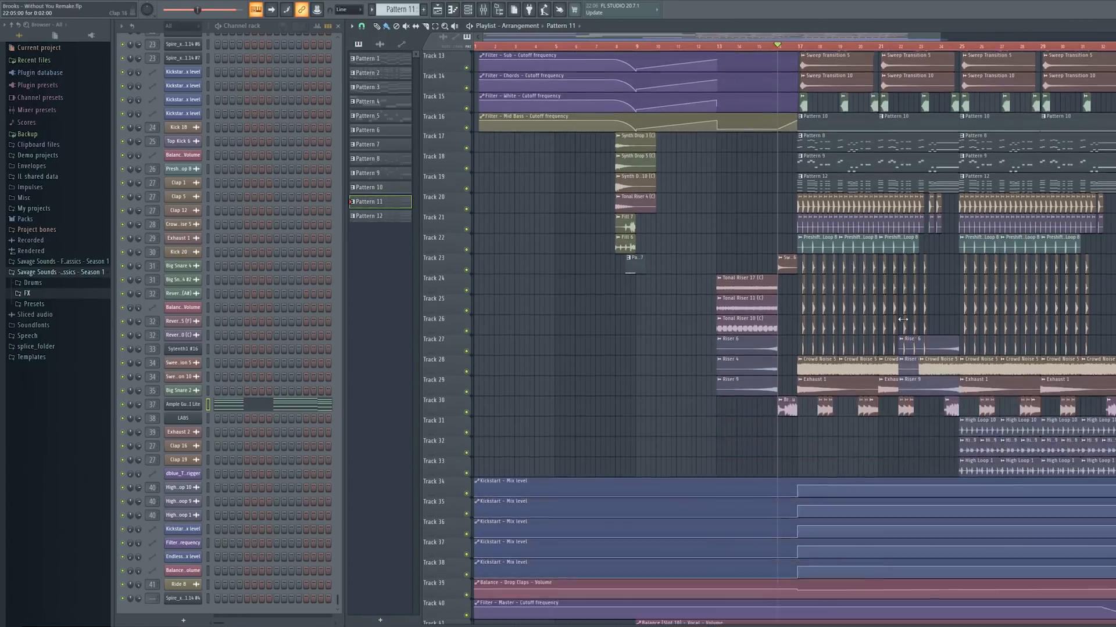
pyautogui.scroll(5, 863, 298)
pyautogui.scroll(4, 895, 299)
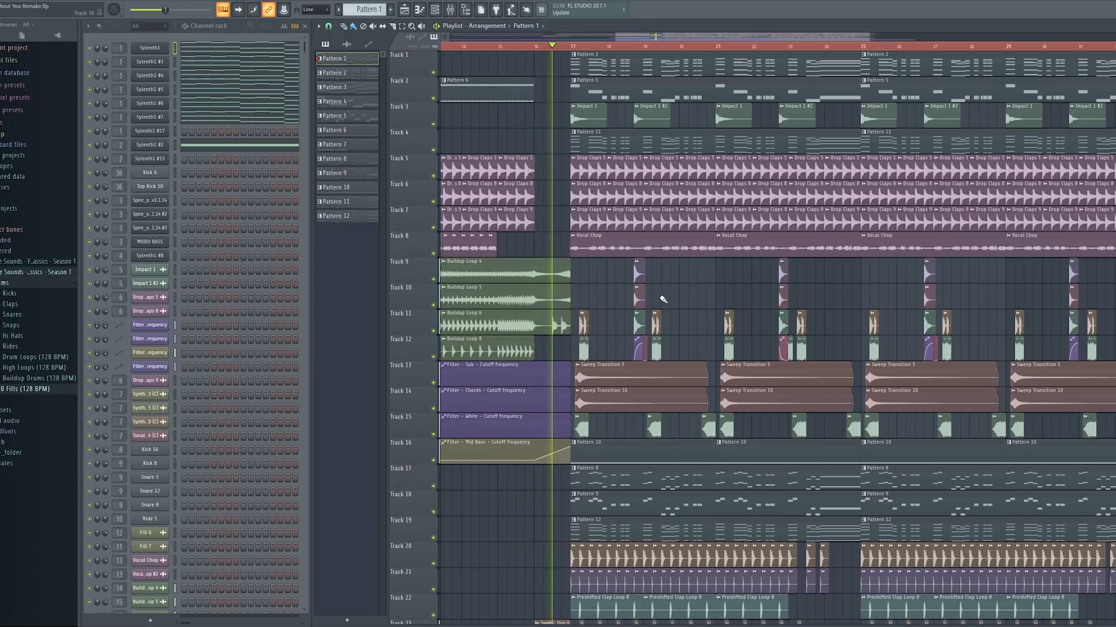
pyautogui.scroll(-6, 663, 299)
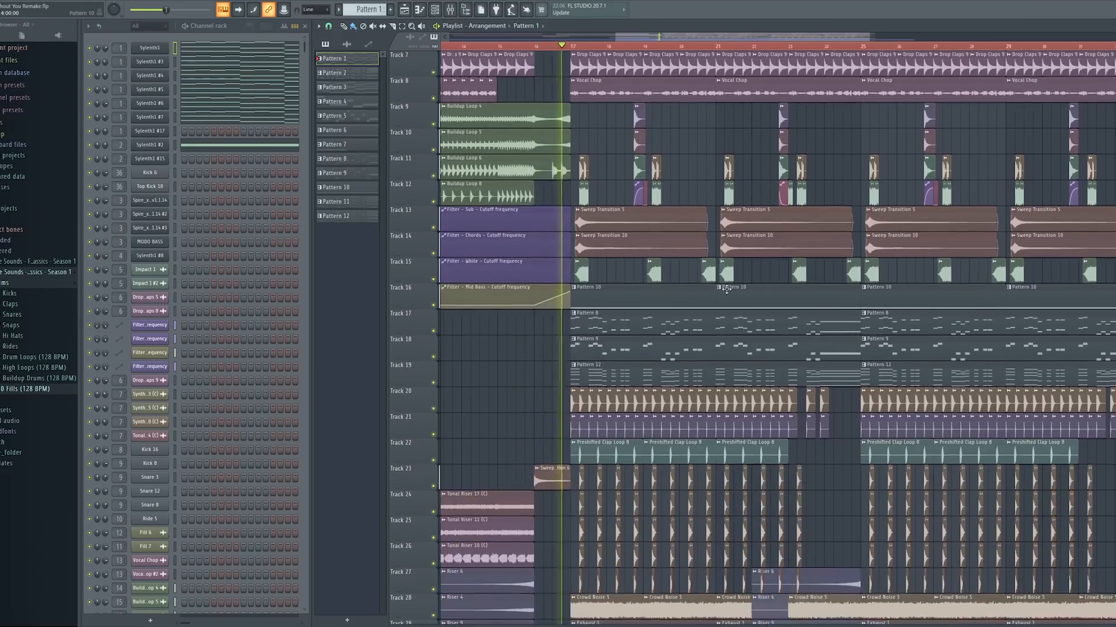
pyautogui.scroll(6, 697, 296)
pyautogui.scroll(-7, 722, 292)
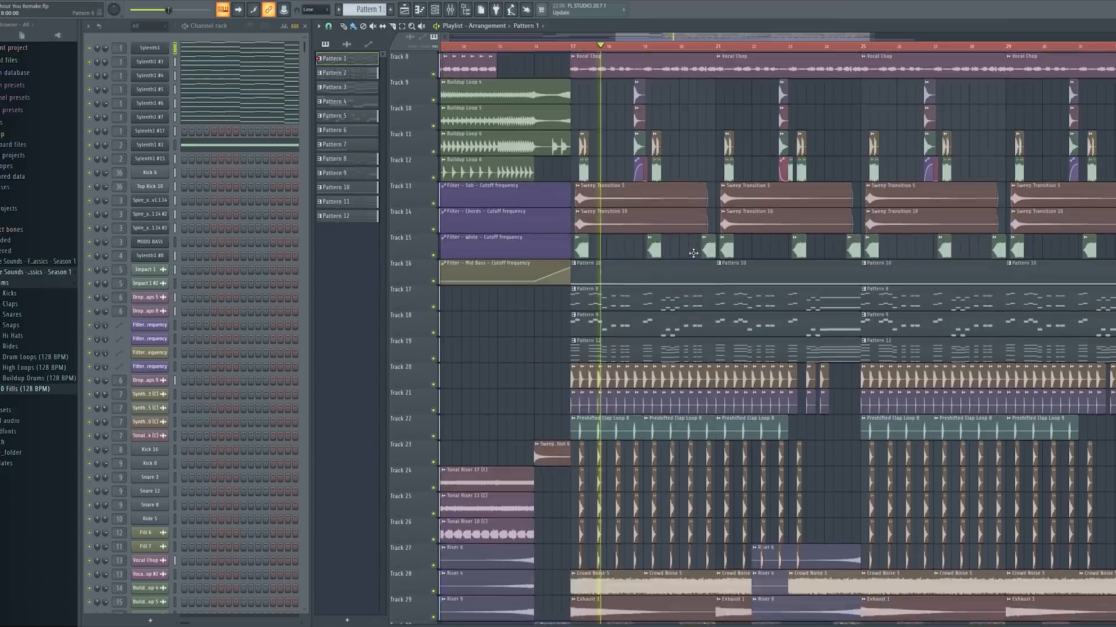
pyautogui.scroll(7, 698, 273)
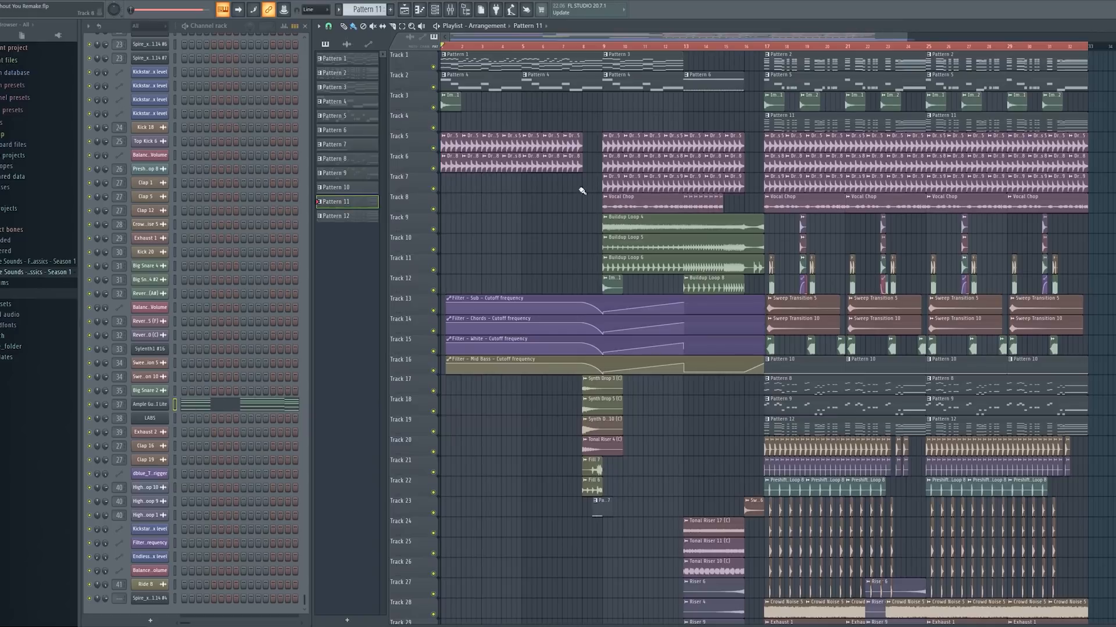
# Select Pattern 1 and inspect the Savage Sounds - Chords 2 preset in its first Sylenth1 channel.
pyautogui.click(503, 58)
pyautogui.scroll(12, 203, 156)
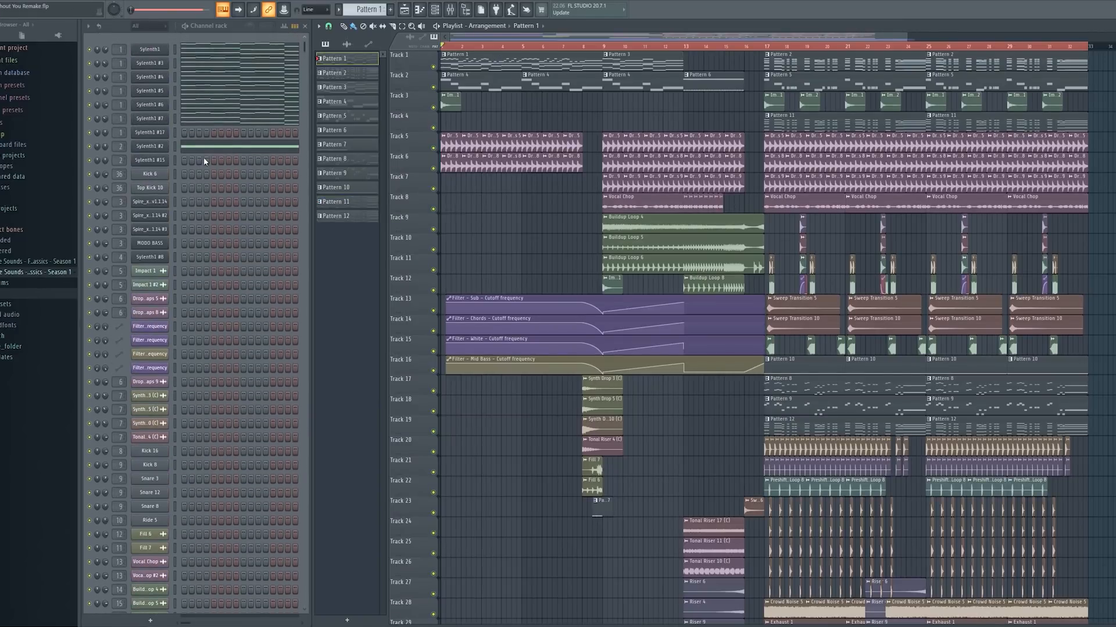
pyautogui.click(152, 49)
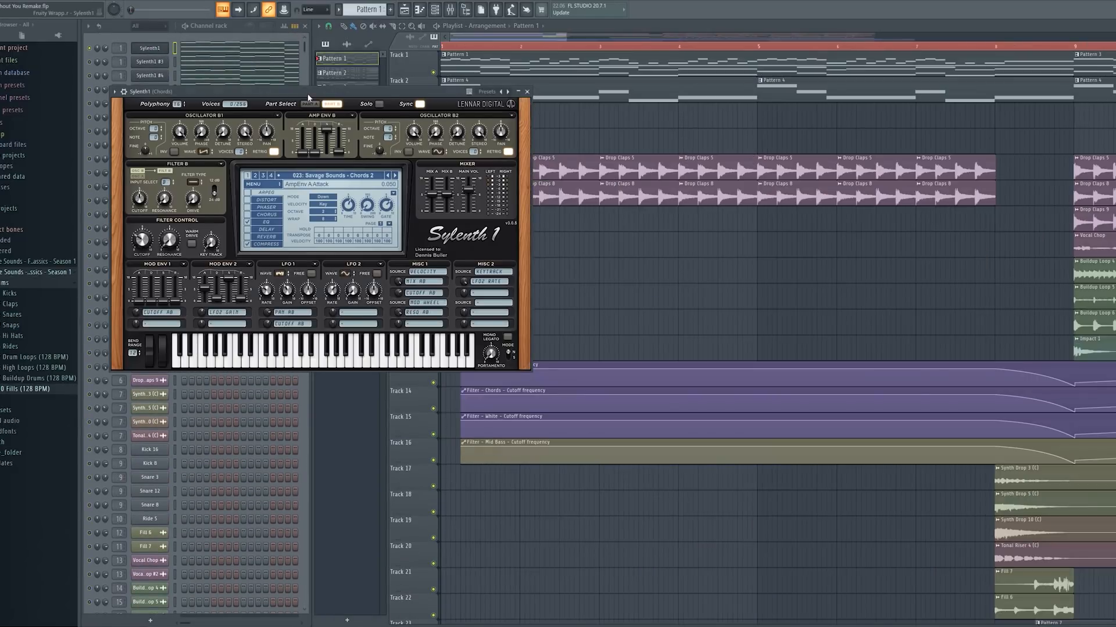
pyautogui.moveTo(308, 94); pyautogui.dragTo(460, 89)
pyautogui.click(505, 170)
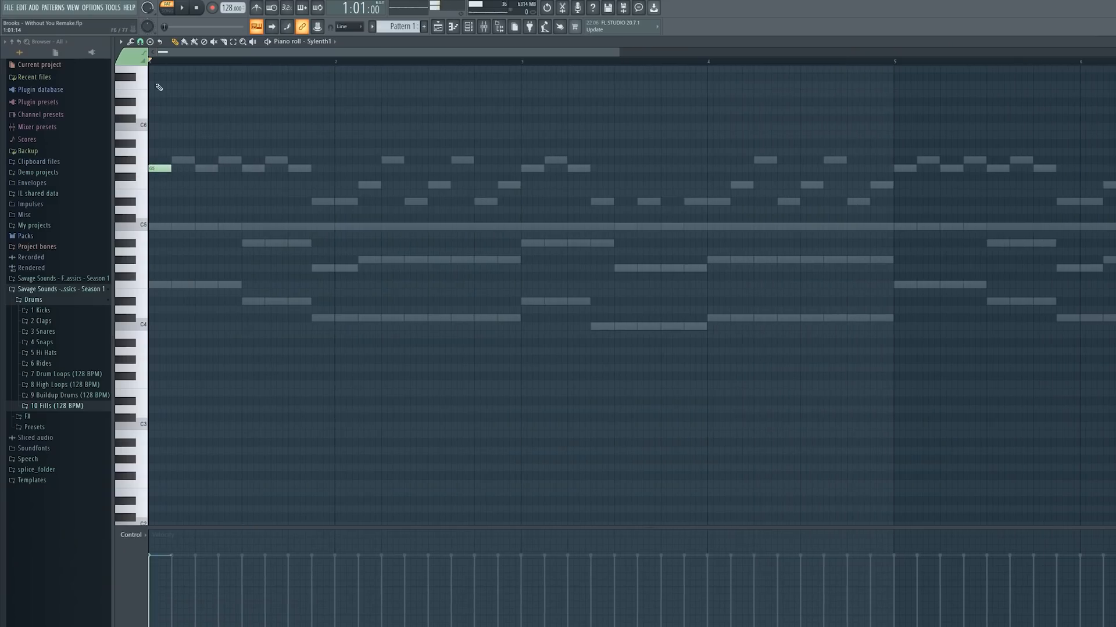
# Draw the first two bars' melody with G5, G#5, D#5 and F5 over F4, D#4 and C#4 bass notes, and play them.
pyautogui.click(140, 42)
pyautogui.click(147, 75)
pyautogui.click(157, 168)
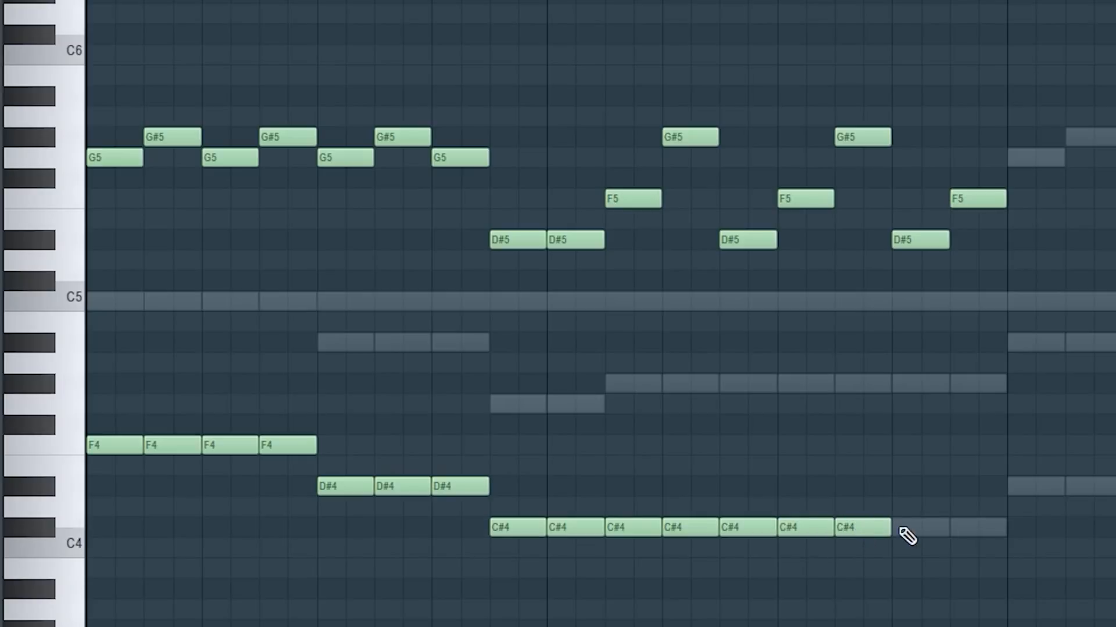
pyautogui.click(958, 527)
pyautogui.press('space')
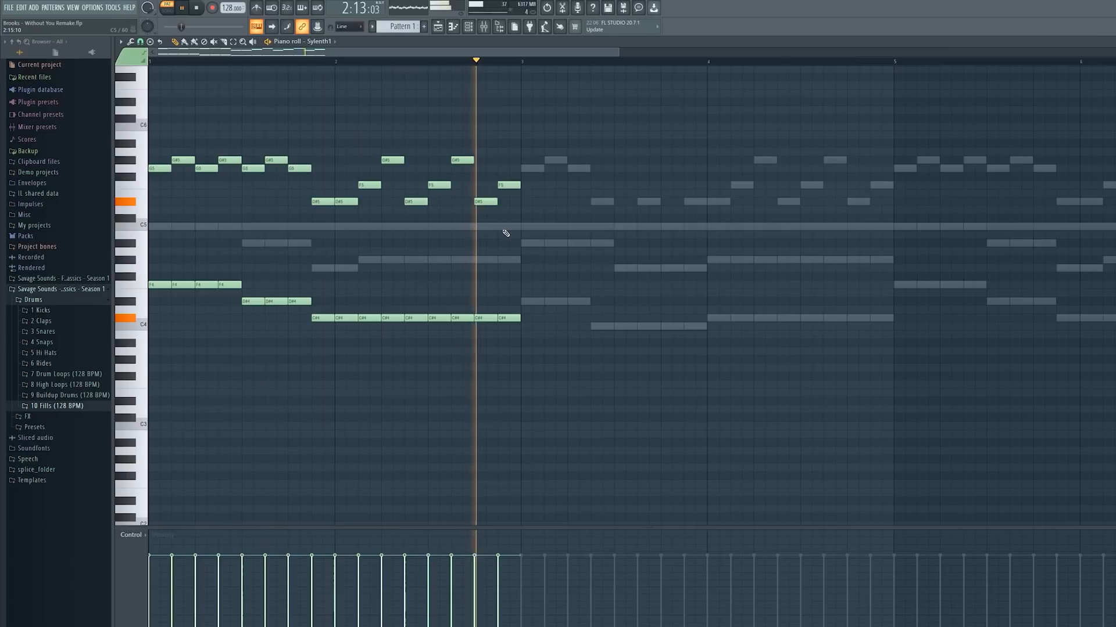
pyautogui.press('space')
# Add the middle voice to bars 1 and 2 with C5, A#4, G4 and G#4 notes, and play the chords.
pyautogui.click(166, 227)
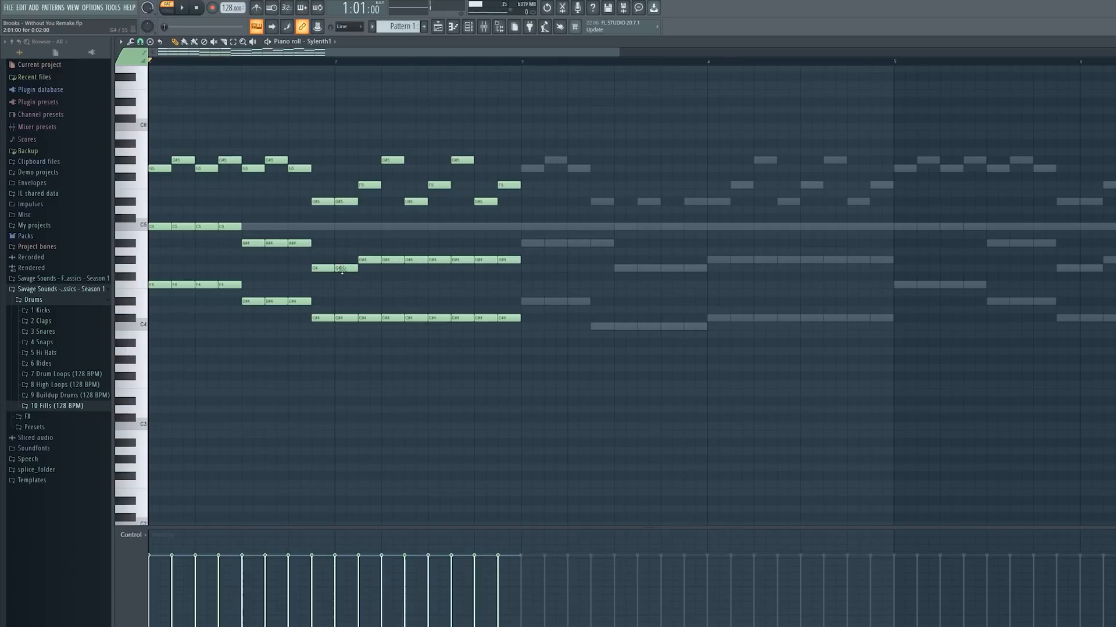
pyautogui.press('space')
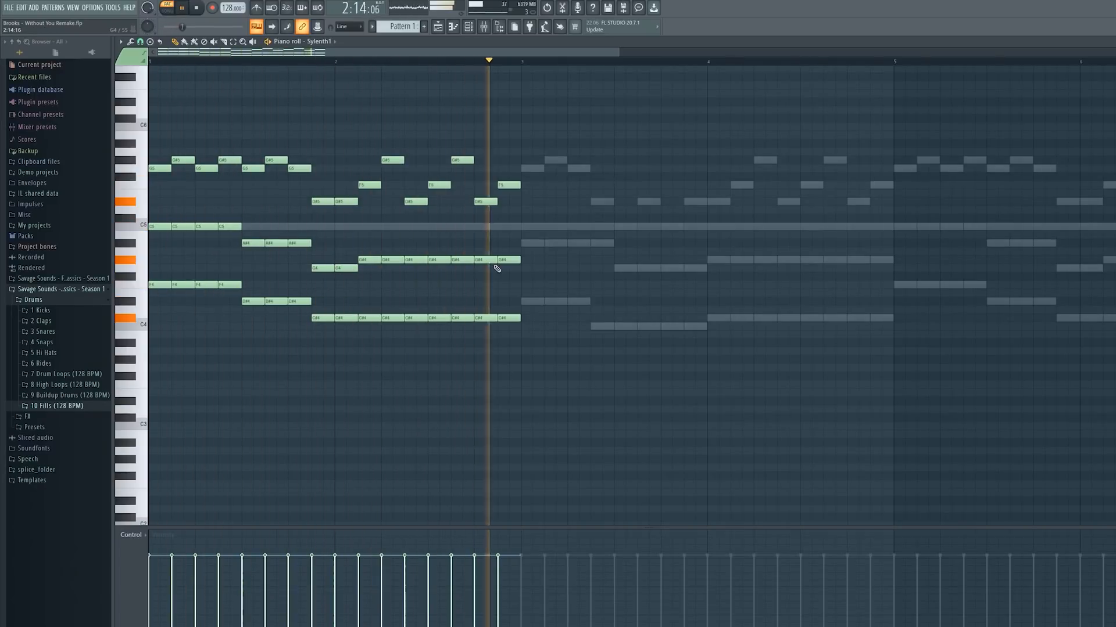
pyautogui.press('space')
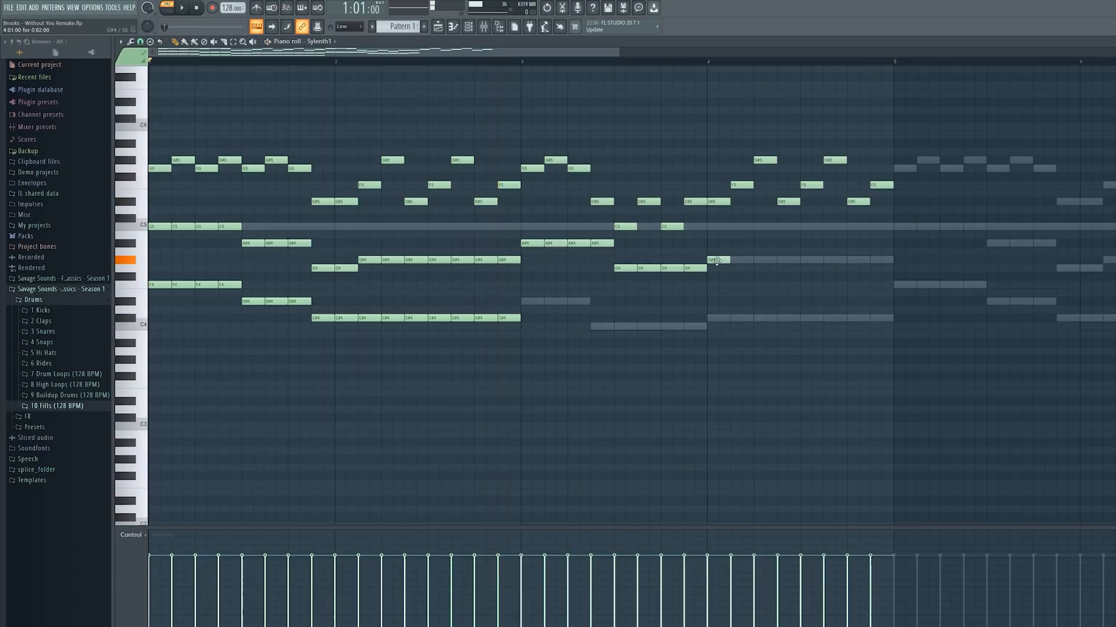
# Fill in the lowest voice of bars 3 and 4 with D#4, C4 and C#4 notes, and play the progression.
pyautogui.click(574, 302)
pyautogui.click(598, 327)
pyautogui.scroll(-2, 904, 337)
pyautogui.press('space')
pyautogui.press('space')
# Complete the chord progression through bar 8, ending on long held notes, and follow its playback in the piano roll.
pyautogui.hscroll(5, 503, 278)
pyautogui.click(401, 168)
pyautogui.click(418, 161)
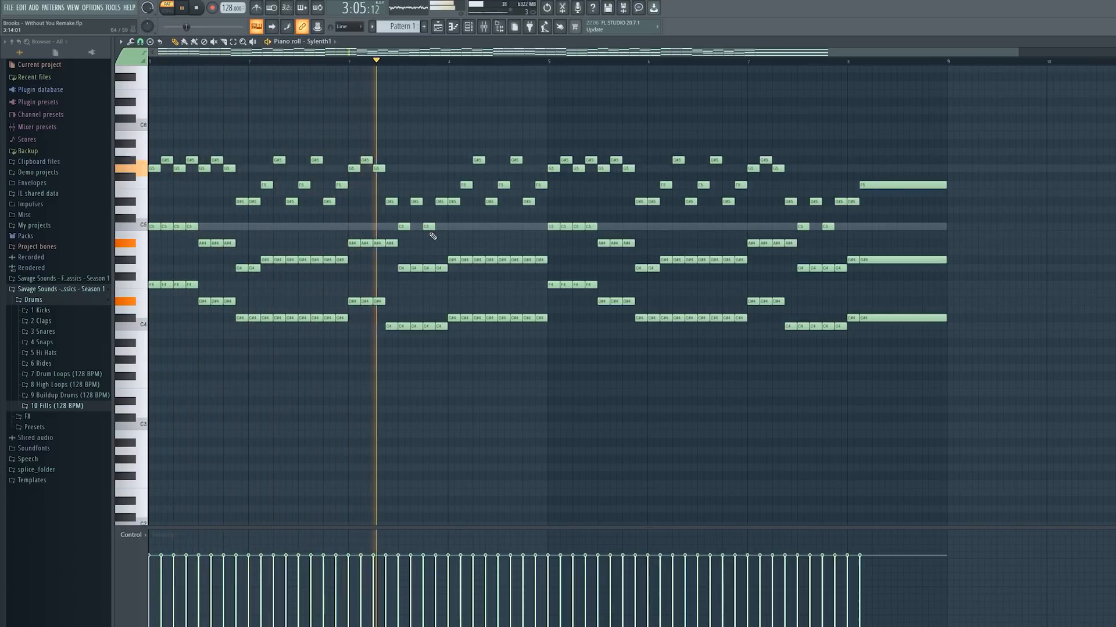
pyautogui.keyDown('ctrl'); pyautogui.scroll(3, 473, 234); pyautogui.keyUp('ctrl')
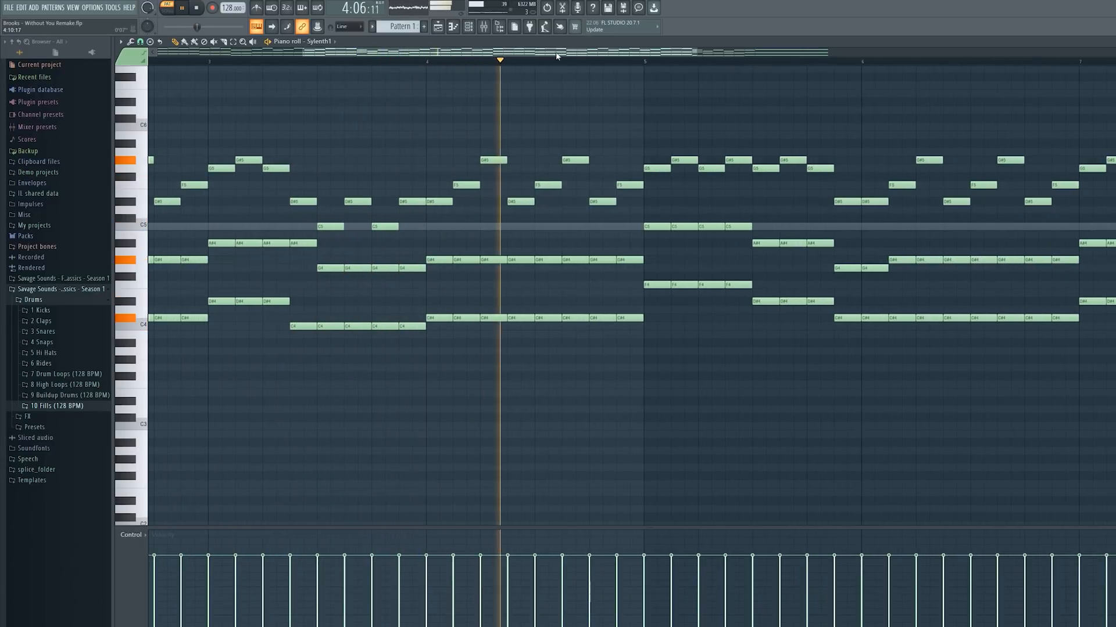
pyautogui.moveTo(556, 56); pyautogui.dragTo(692, 52)
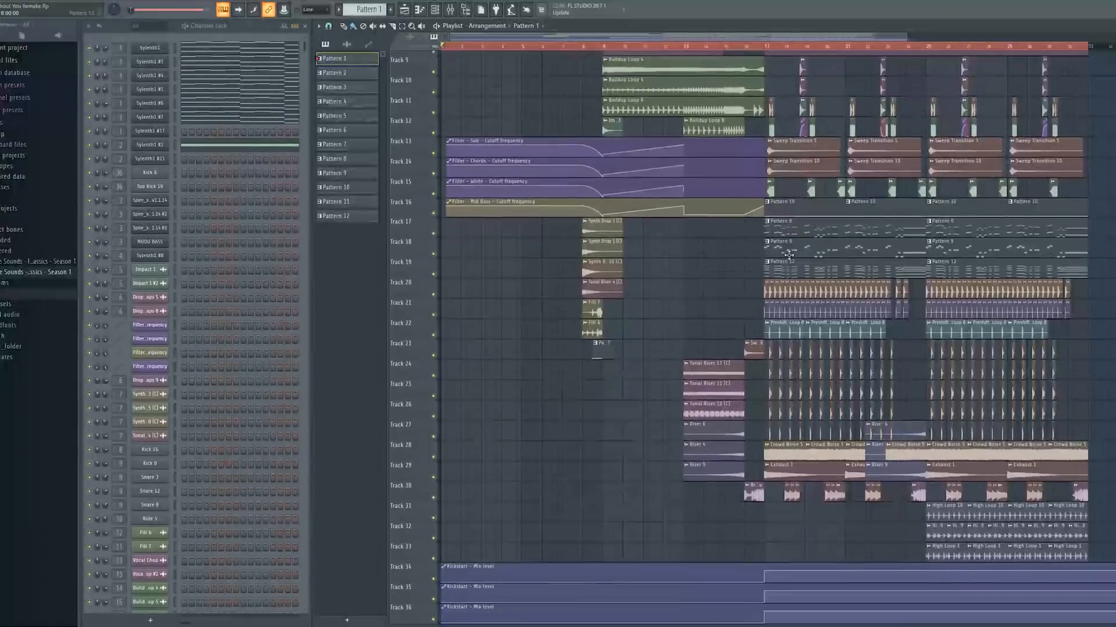
# Inspect the Sylenth1 #3 chord layer, and solo, open and play the Sylenth1 #4 layer with its Savage Sounds - Chords 4 preset.
pyautogui.scroll(5, 788, 255)
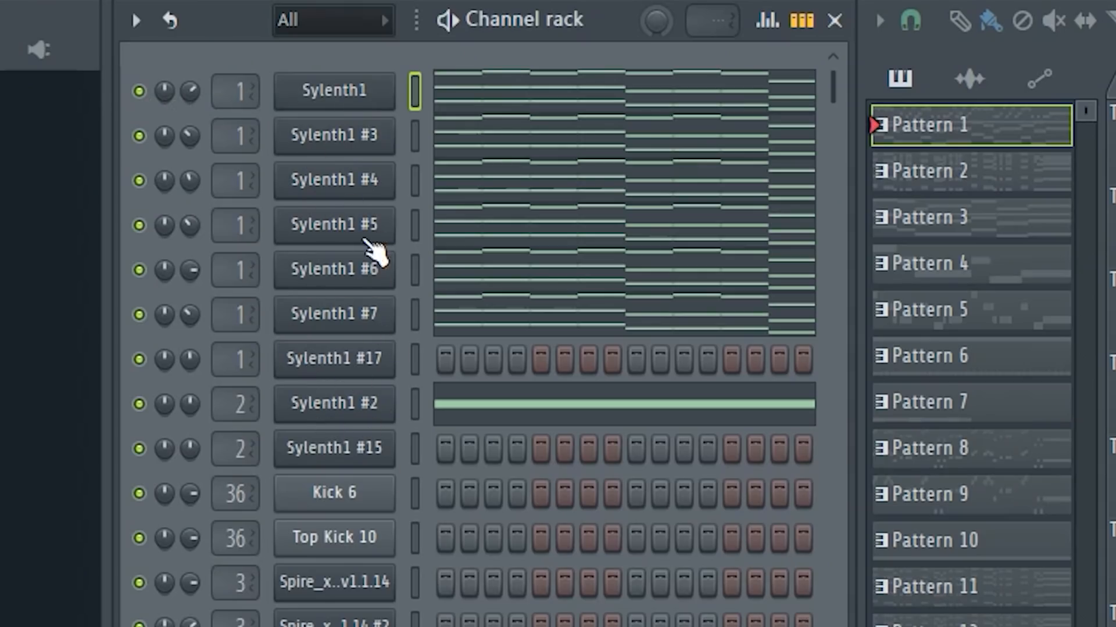
pyautogui.click(343, 139)
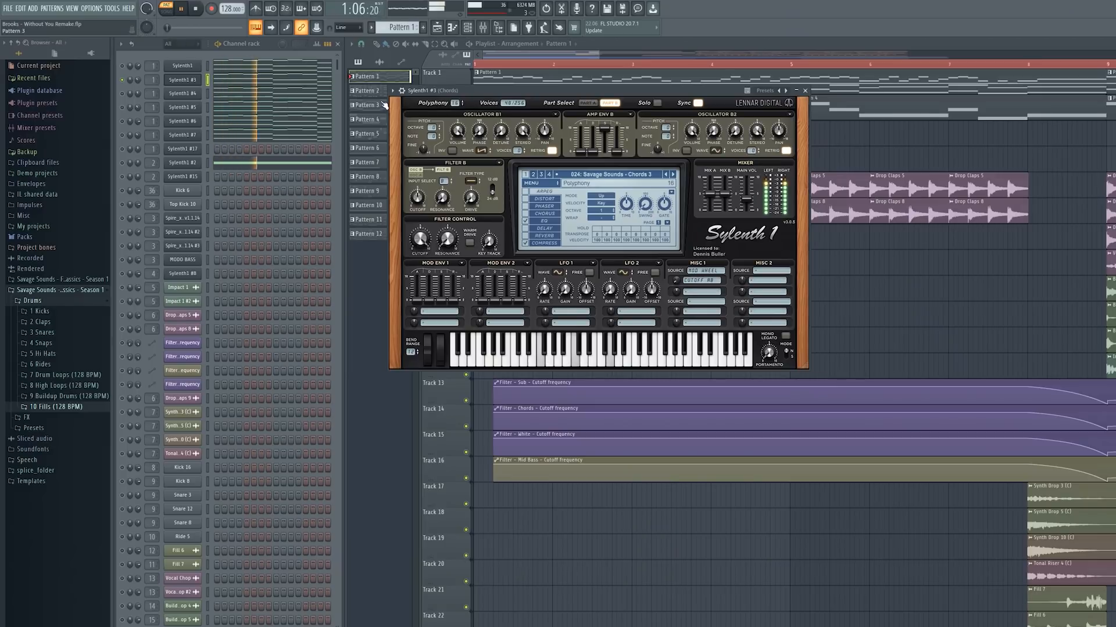
pyautogui.rightClick(124, 95)
pyautogui.click(139, 107)
pyautogui.click(185, 95)
pyautogui.moveTo(332, 130); pyautogui.dragTo(595, 54)
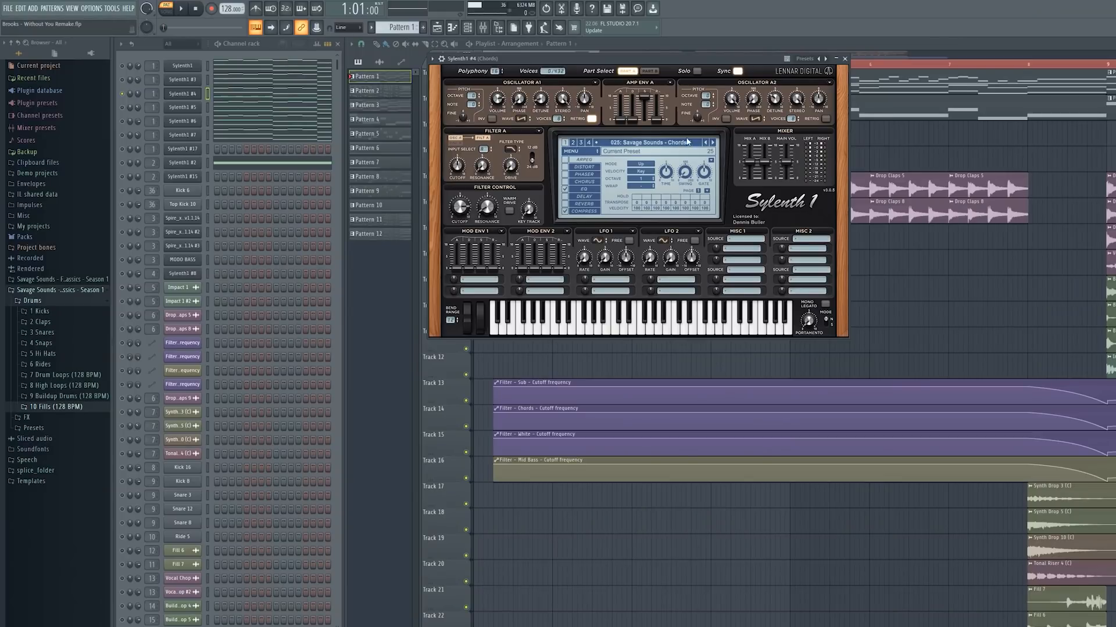
pyautogui.press('space')
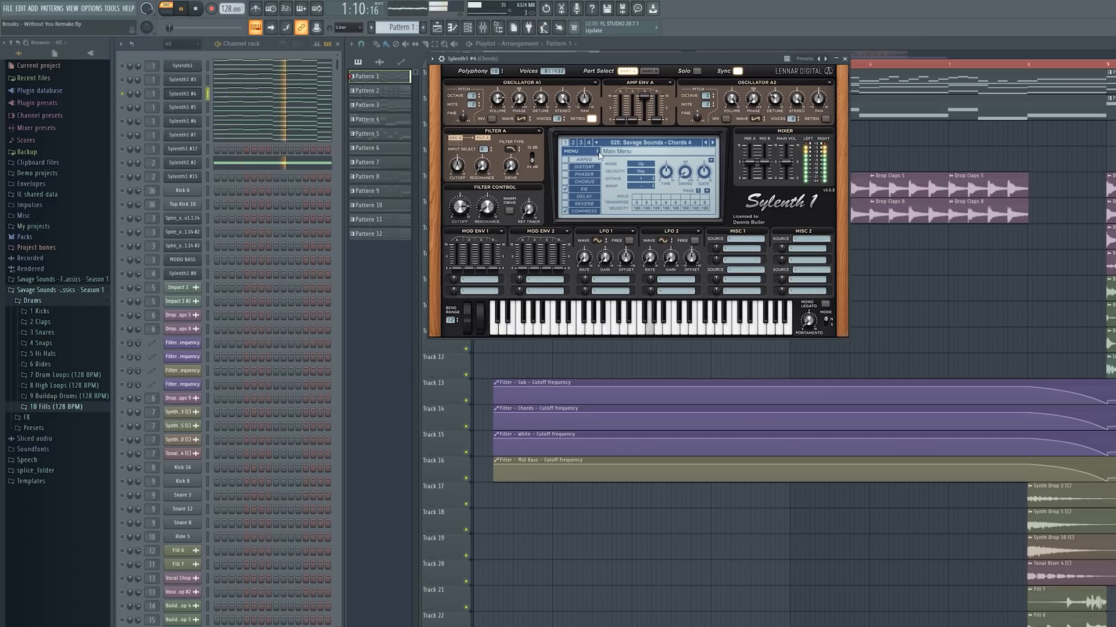
# Solo the Sylenth1 #5 chord layer and open its synth window.
pyautogui.rightClick(127, 110)
pyautogui.click(143, 121)
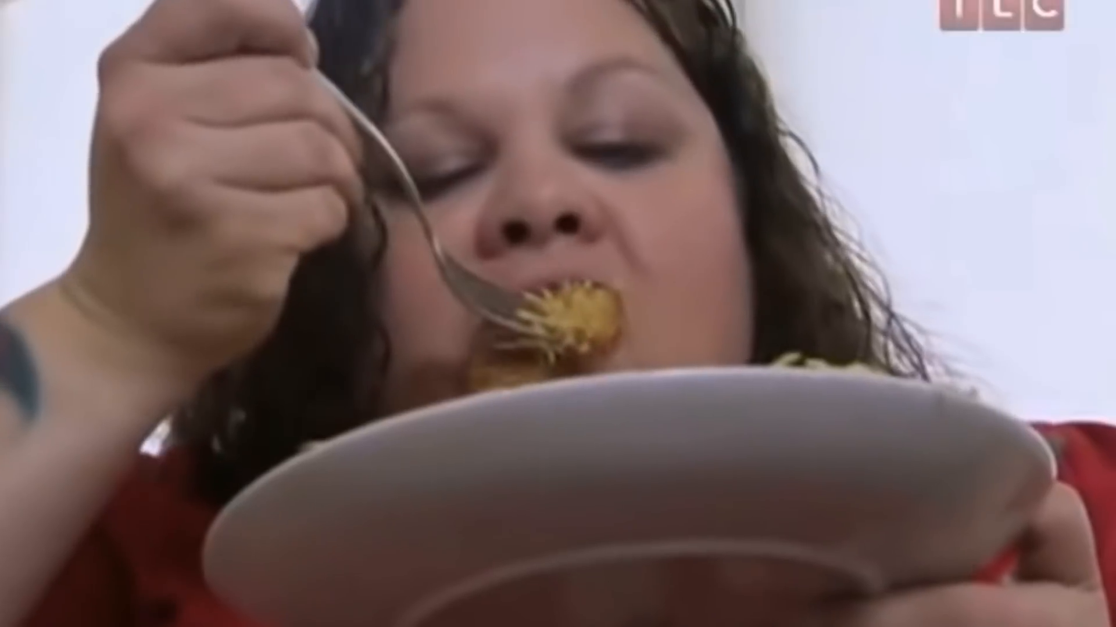
pyautogui.click(182, 107)
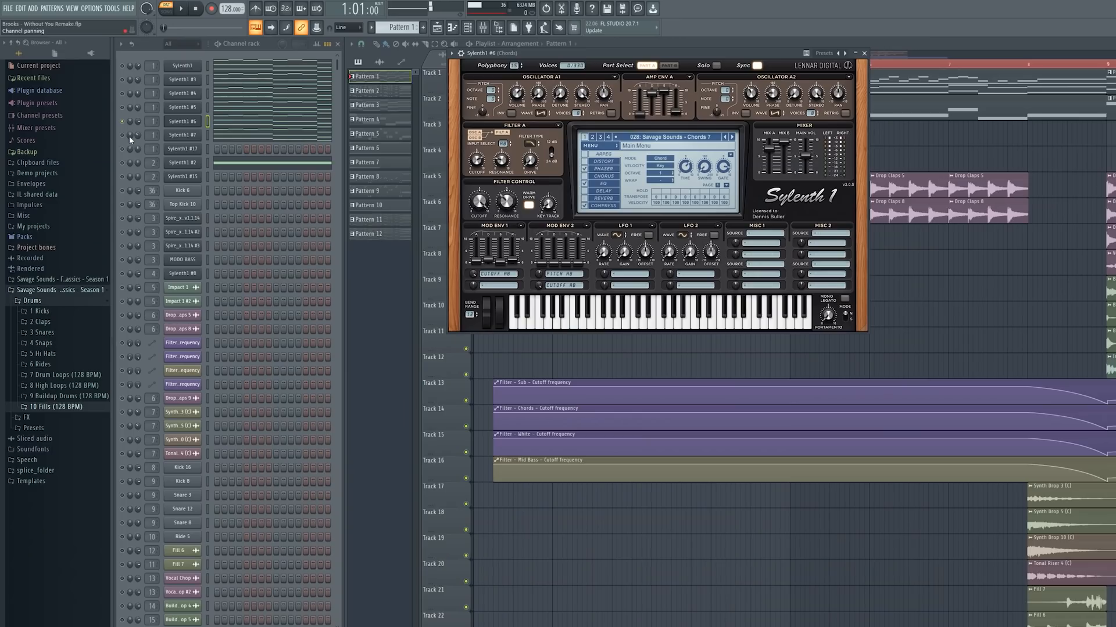
# Solo the Sylenth1 #7 layer and bring up its Savage Sounds - Chords 8 preset, placing the synth window over the playlist.
pyautogui.rightClick(124, 136)
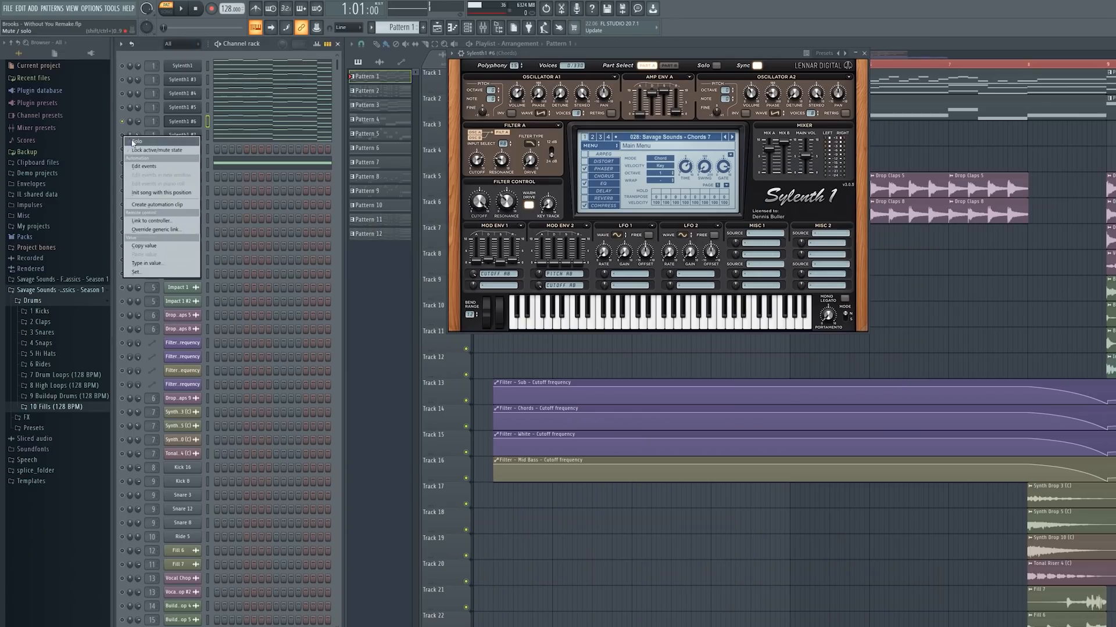
pyautogui.click(139, 141)
pyautogui.click(191, 137)
pyautogui.moveTo(464, 177); pyautogui.dragTo(734, 58)
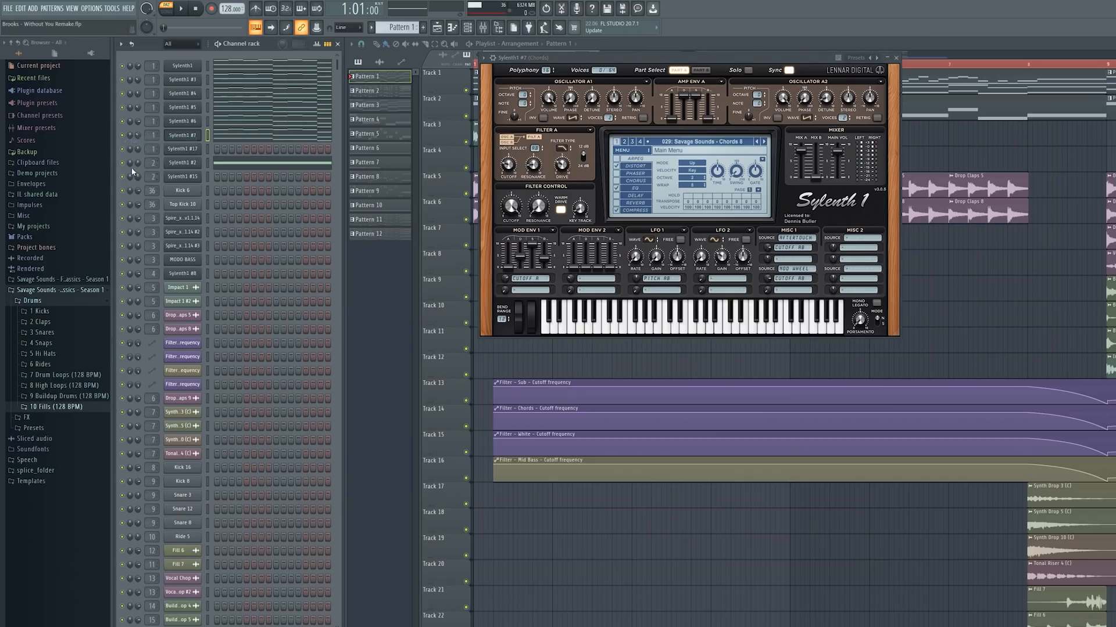
# Solo the Sylenth1 #2 channel and open its Init patch, placing the synth window over the playlist.
pyautogui.rightClick(122, 164)
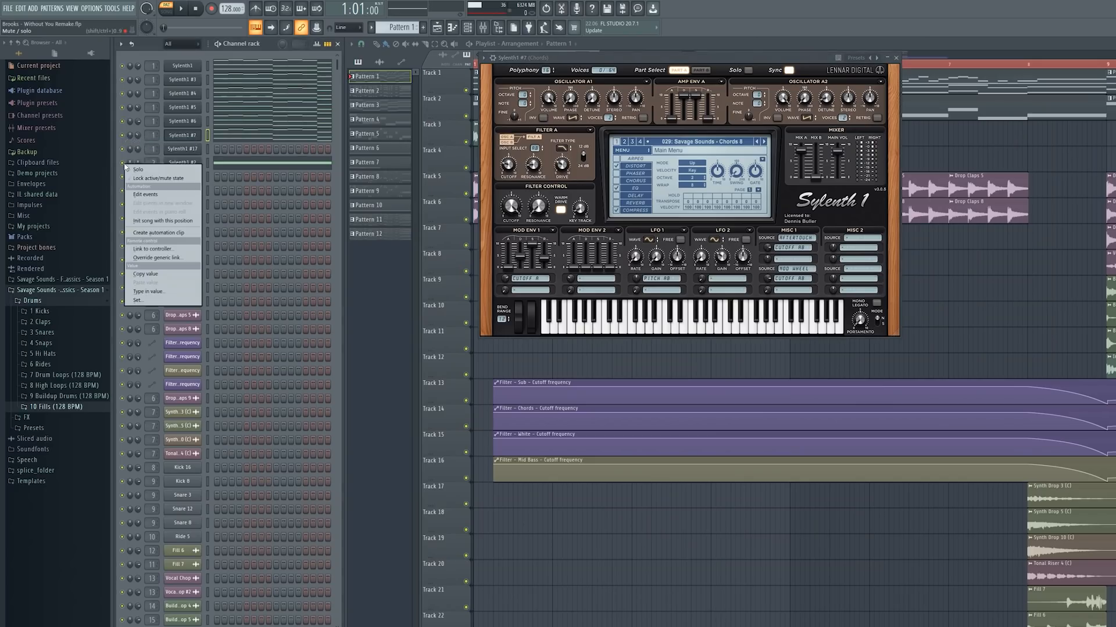
pyautogui.click(131, 169)
pyautogui.click(181, 165)
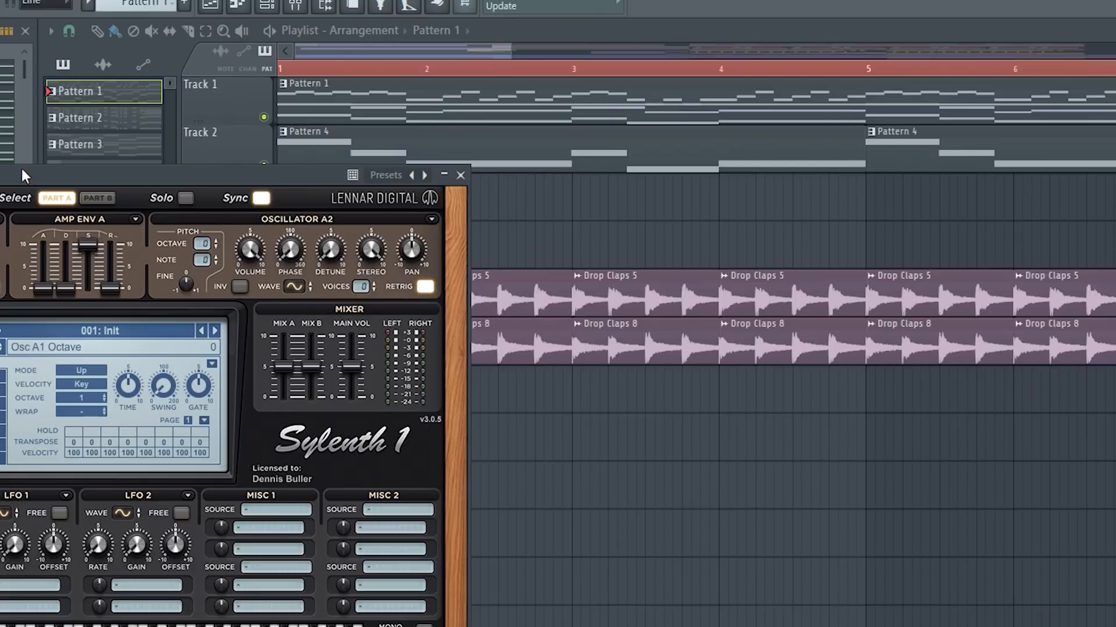
pyautogui.moveTo(22, 175); pyautogui.dragTo(626, 45)
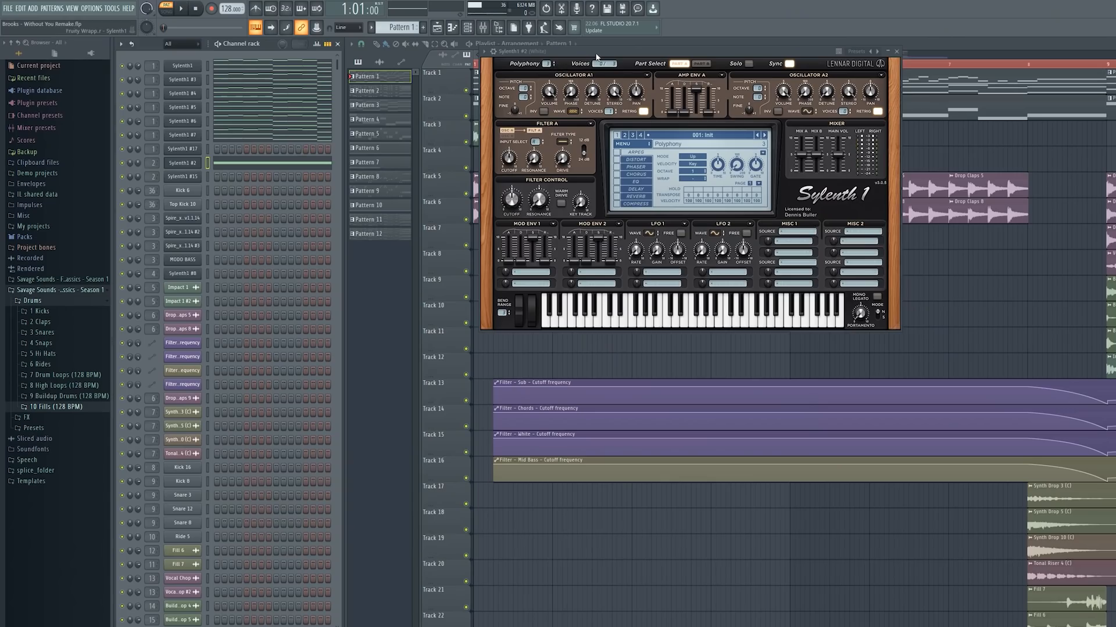
pyautogui.moveTo(596, 56); pyautogui.dragTo(592, 73)
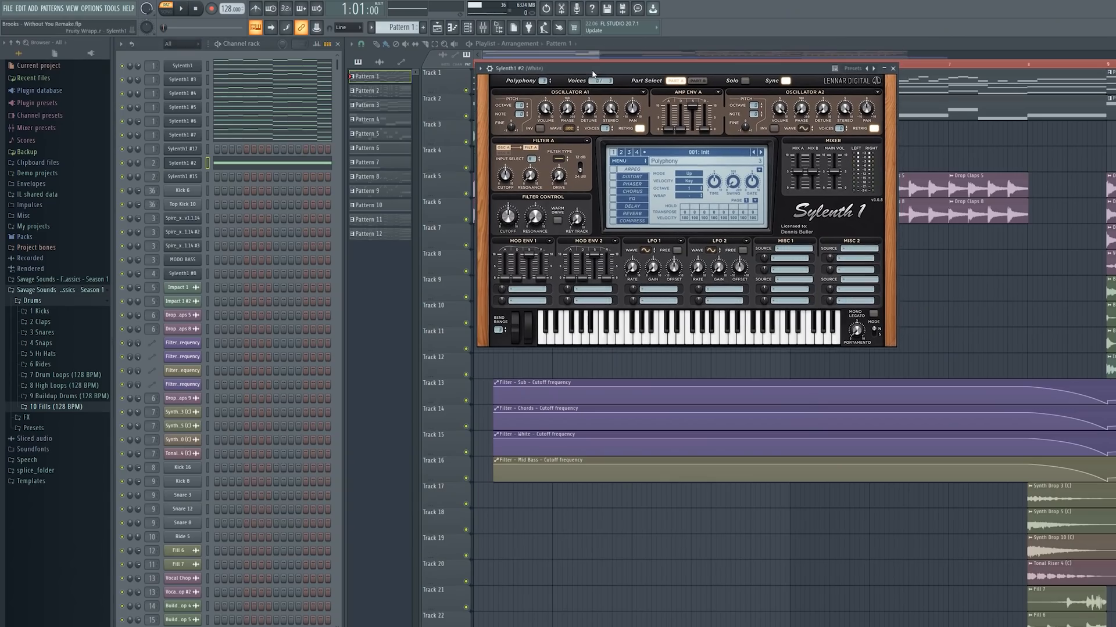
# Close the Sylenth1 #2 window, play Pattern 1 and review the Sylenth1 chord notes in the piano roll.
pyautogui.click(894, 69)
pyautogui.press('space')
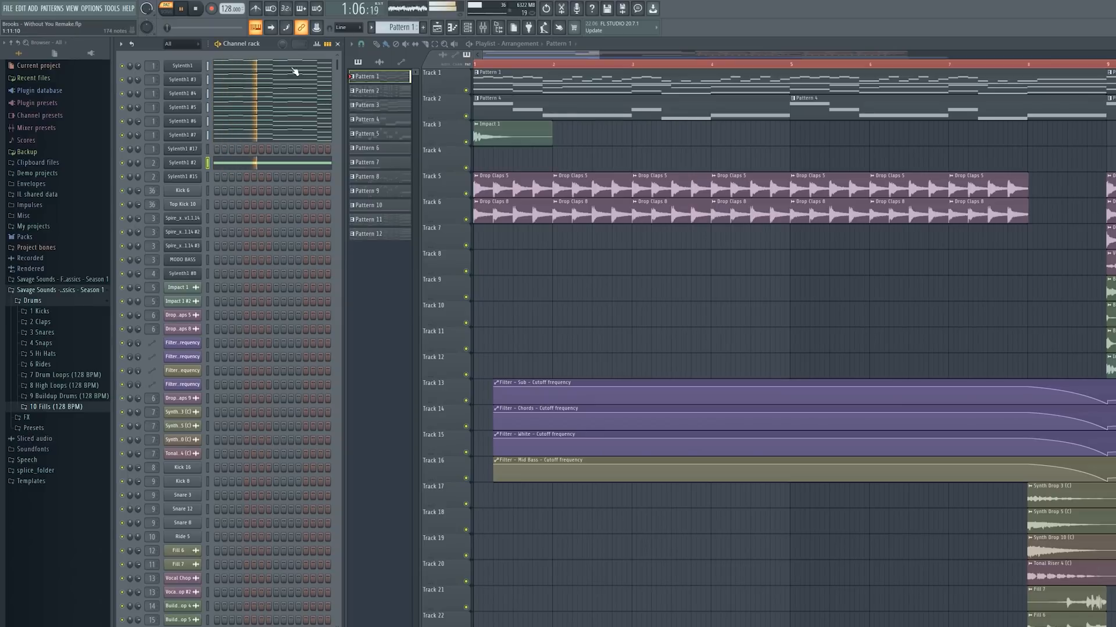
pyautogui.click(295, 71)
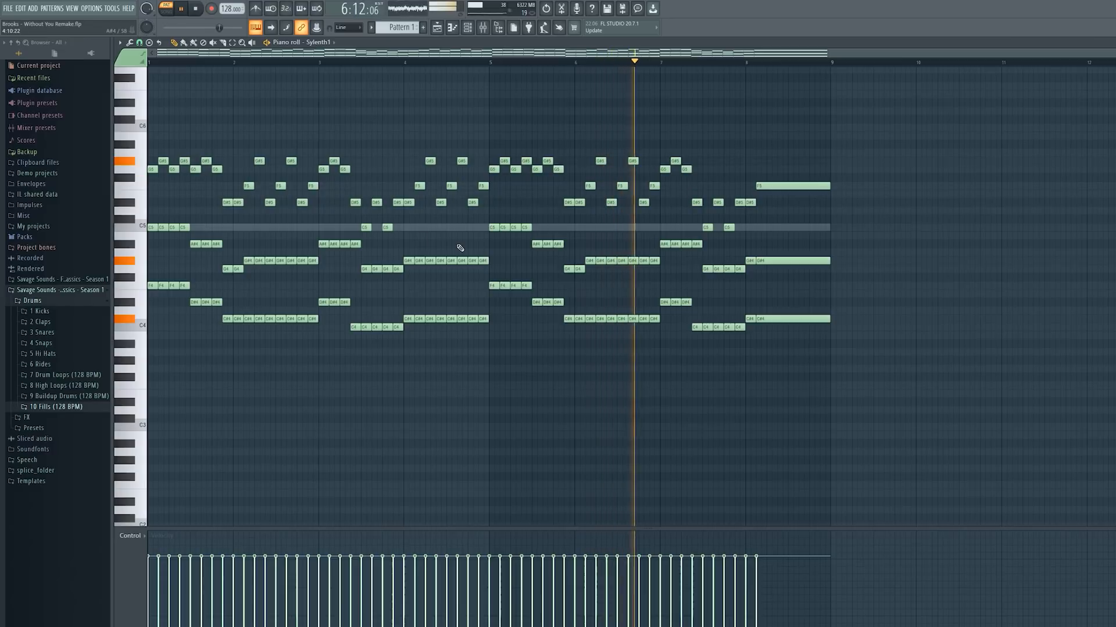
pyautogui.click(1096, 377)
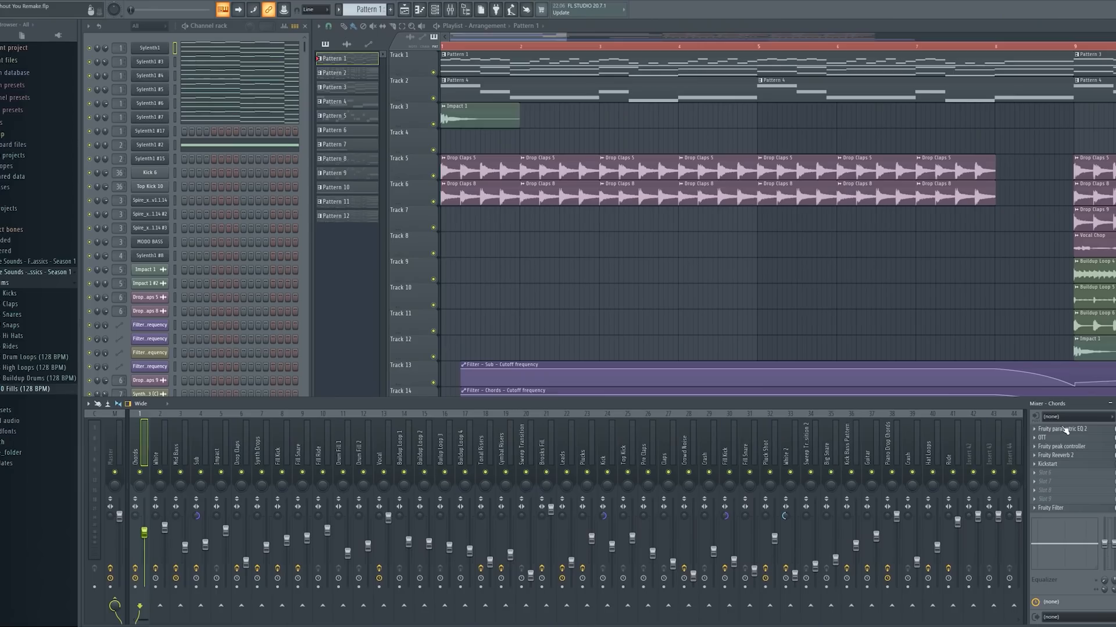
# Inspect the Fruity Parametric EQ 2, OTT and Kickstart effects on the Chords mixer track.
pyautogui.click(1065, 430)
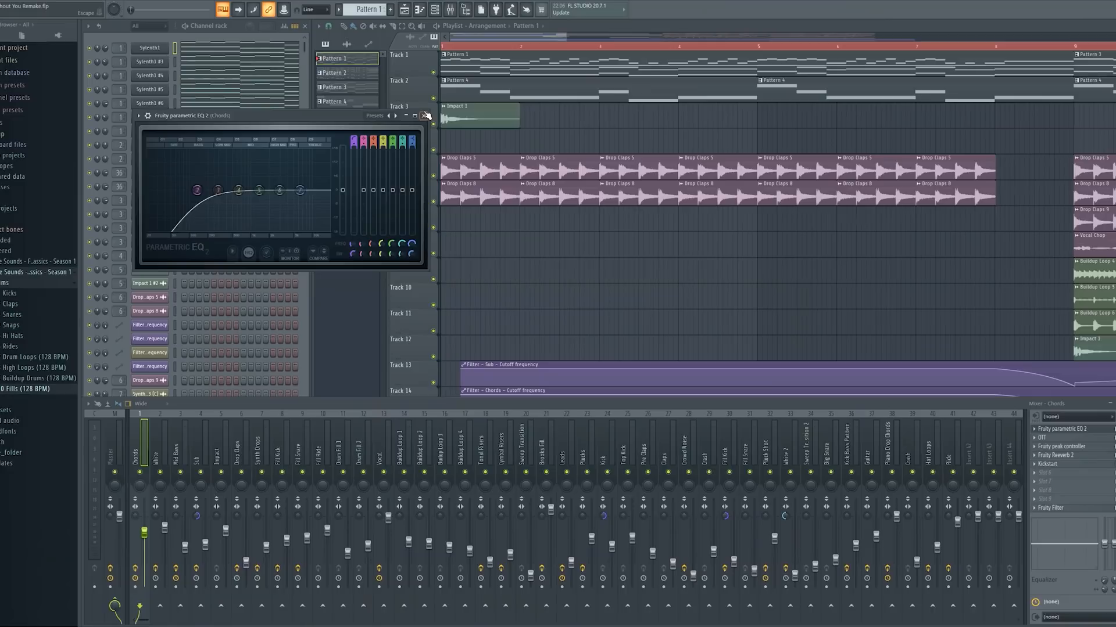
pyautogui.click(799, 134)
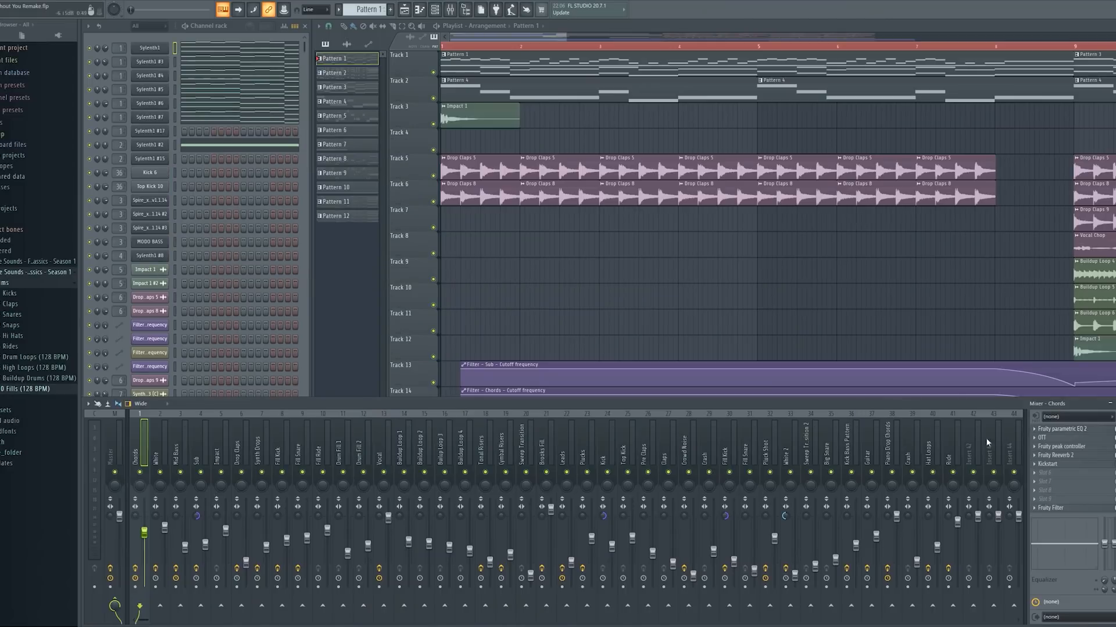
pyautogui.click(1045, 439)
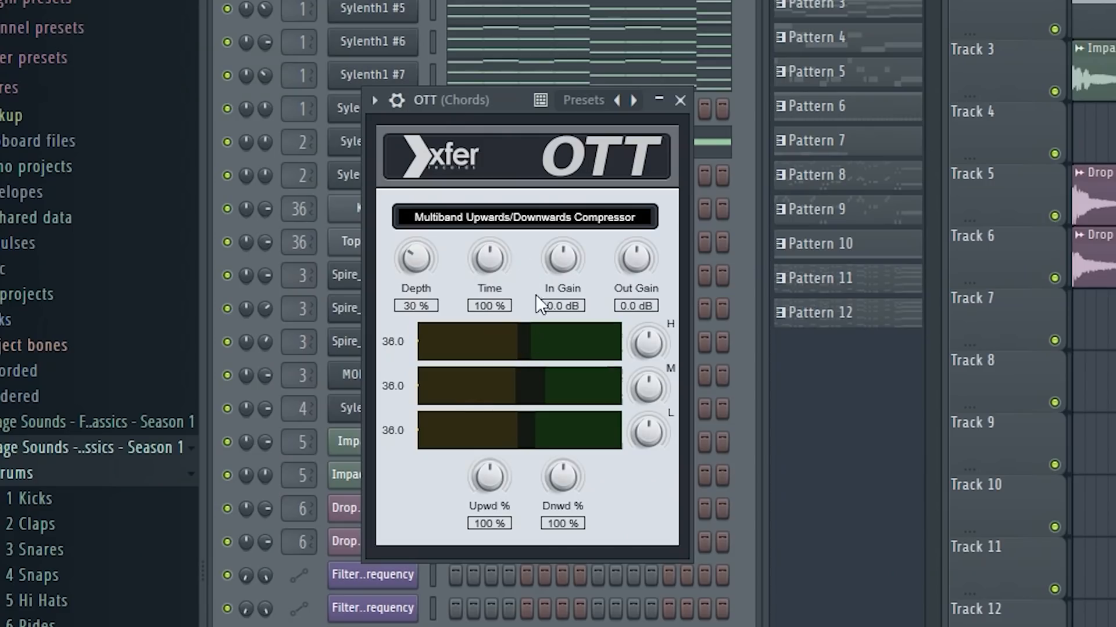
pyautogui.click(680, 100)
pyautogui.click(1053, 447)
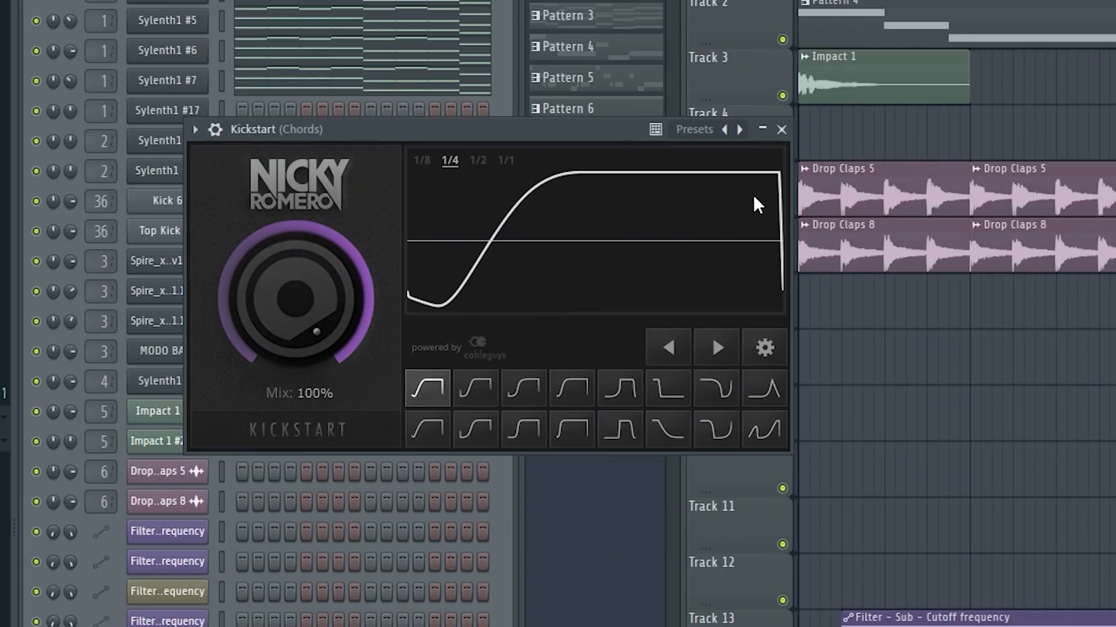
pyautogui.click(782, 129)
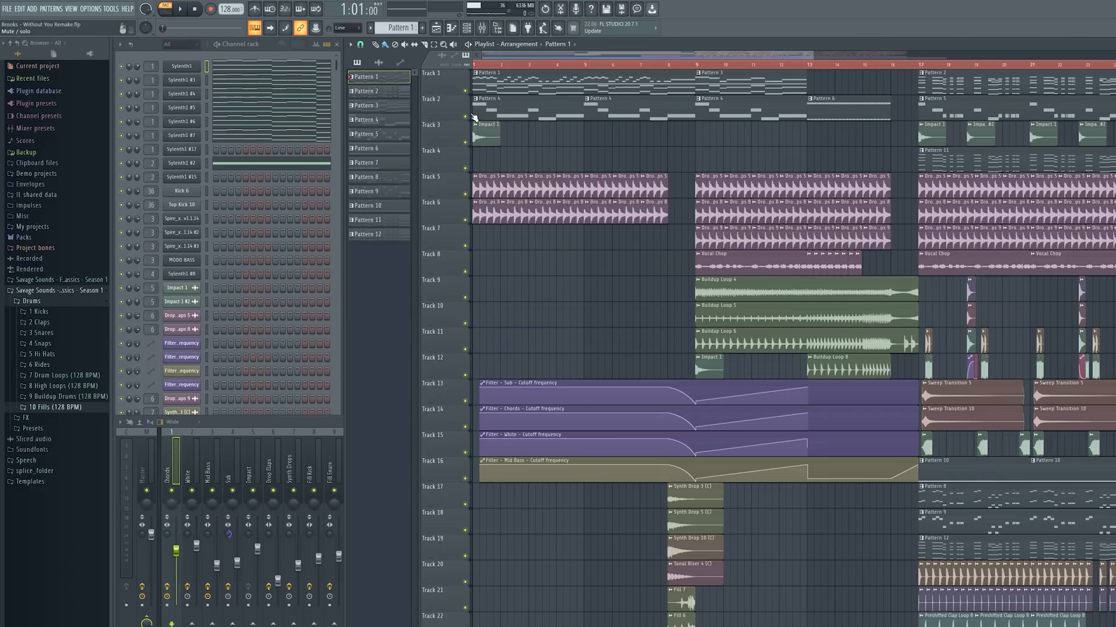
# Solo playlist Track 2 and check the Savage Sounds bass preset used by Pattern 4's first Spire mid bass layer.
pyautogui.rightClick(467, 116)
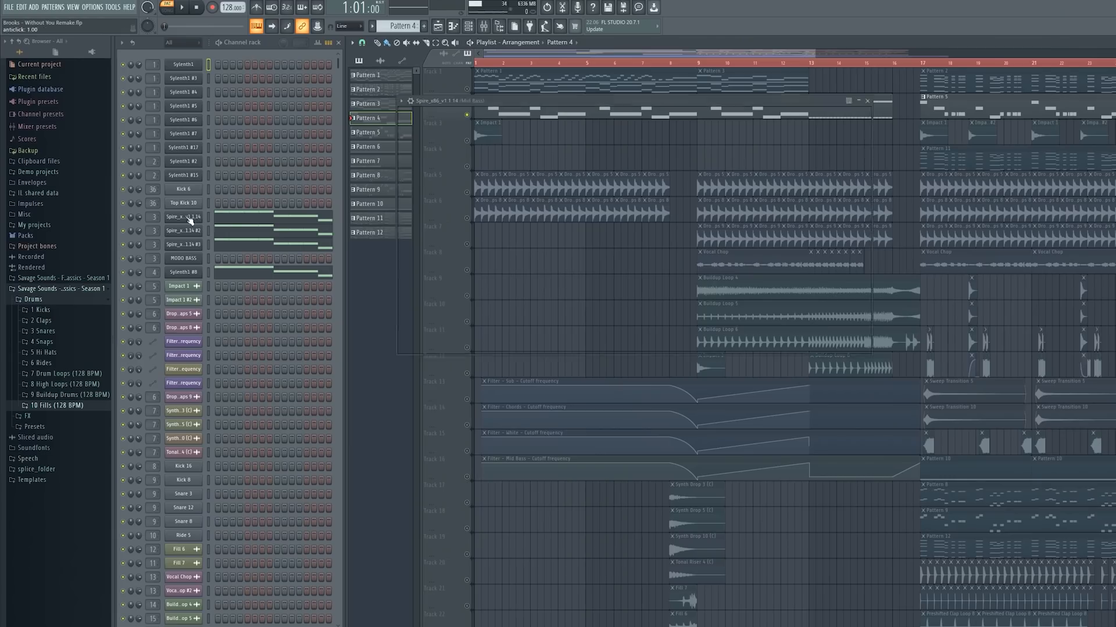
pyautogui.click(244, 215)
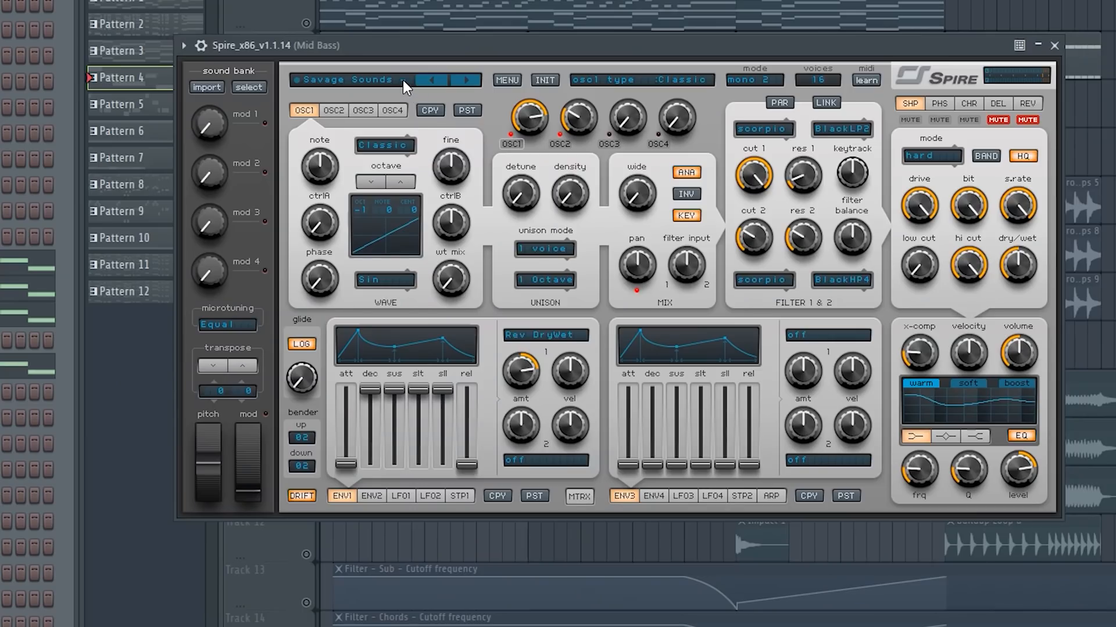
pyautogui.click(403, 79)
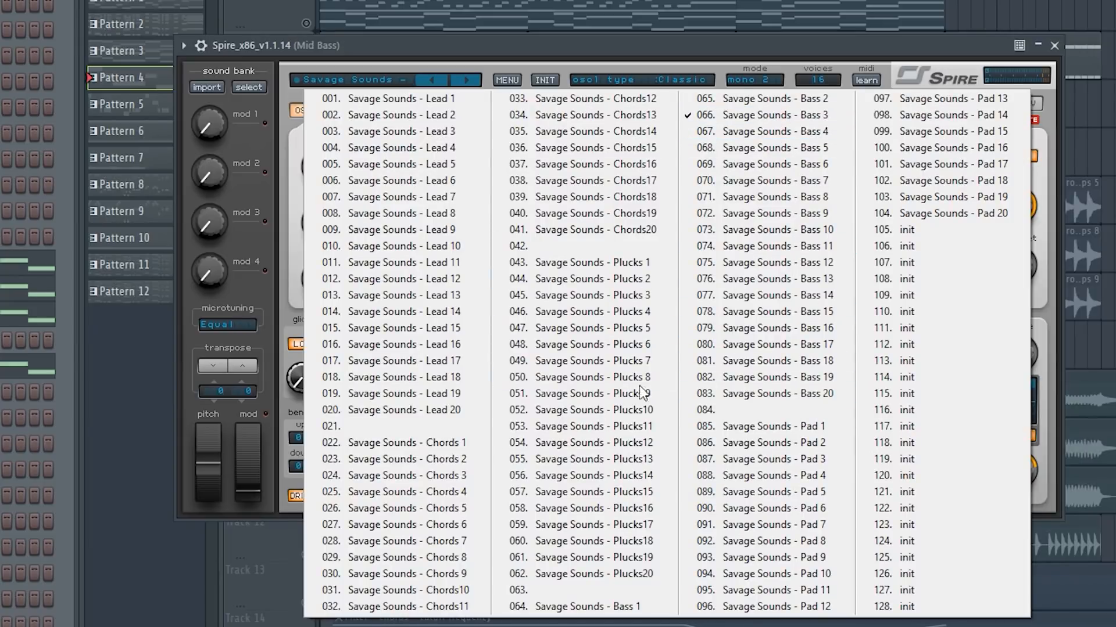
pyautogui.click(750, 295)
pyautogui.click(183, 218)
# Solo and play the first Spire mid bass layer, and bring up its preset list again.
pyautogui.rightClick(123, 219)
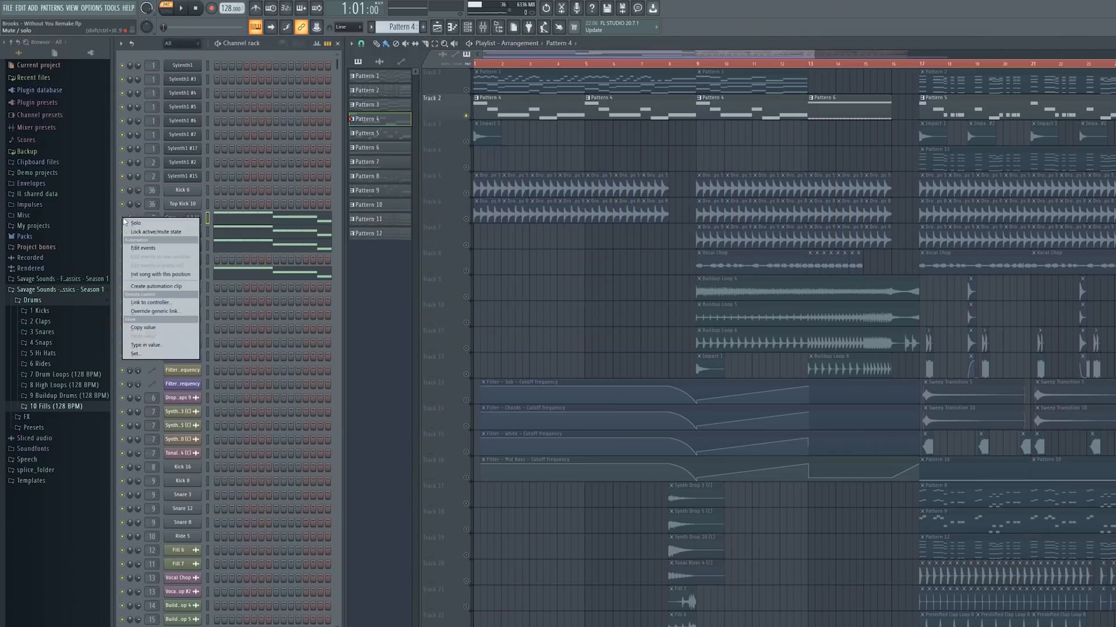
pyautogui.click(135, 223)
pyautogui.press('space')
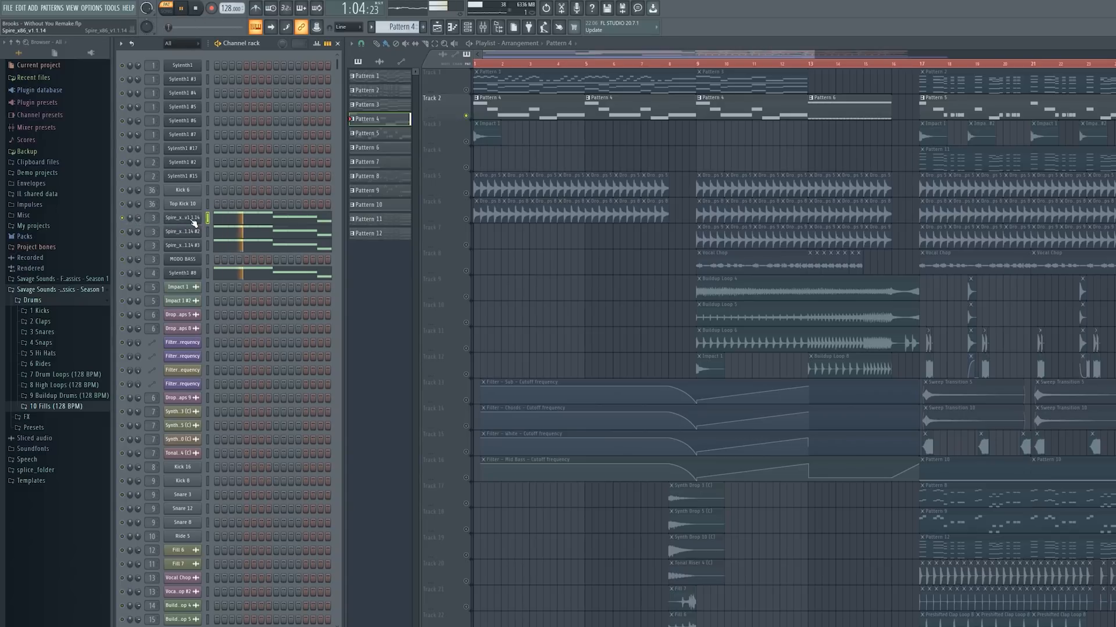
pyautogui.click(193, 220)
pyautogui.click(517, 121)
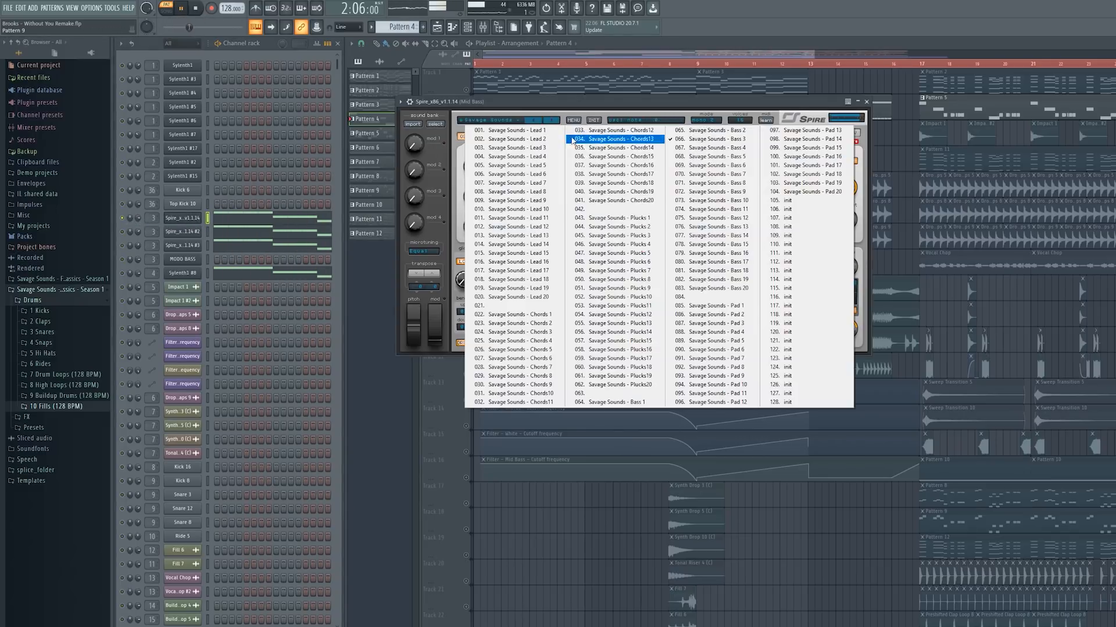
pyautogui.click(726, 148)
pyautogui.press('space')
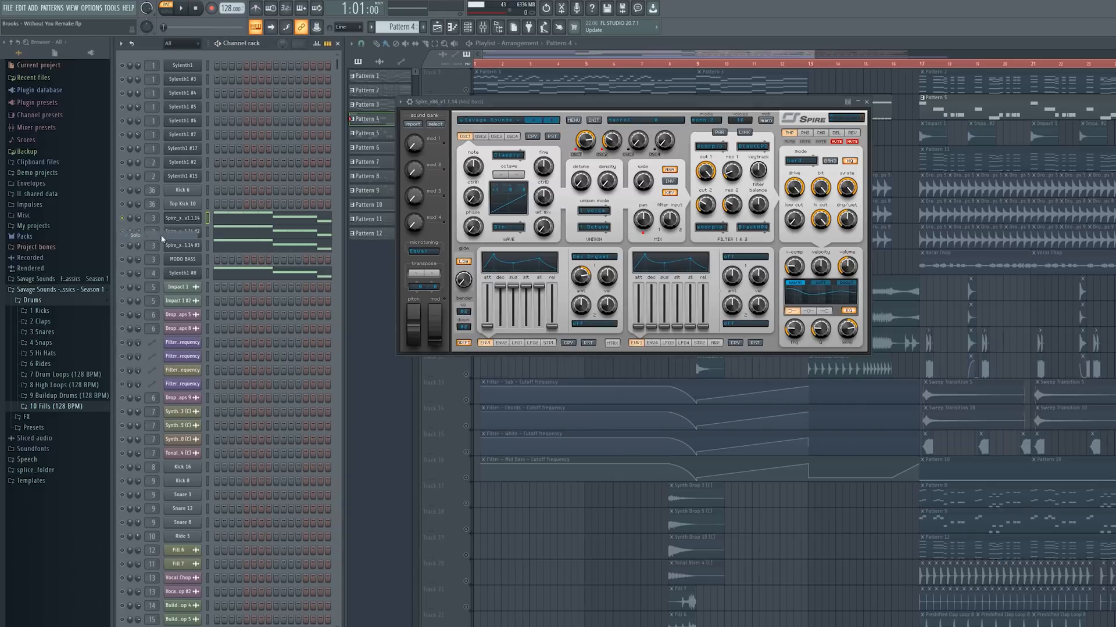
# Open the Spire #2 mid bass layer and check its Savage Sounds - Bass 4 preset in the preset list.
pyautogui.click(186, 233)
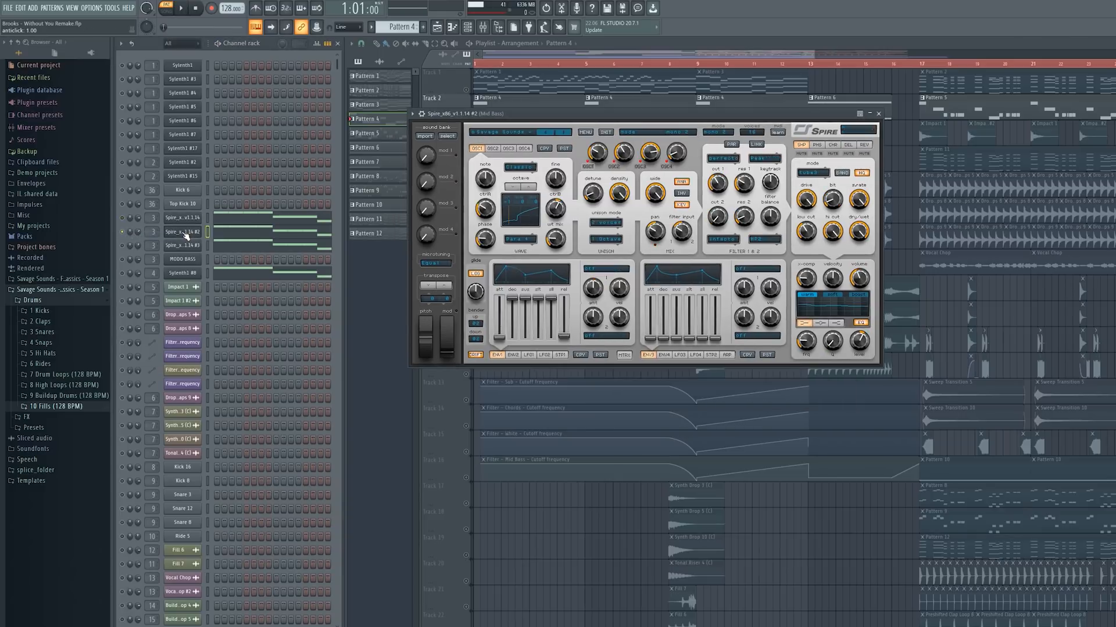
pyautogui.click(522, 131)
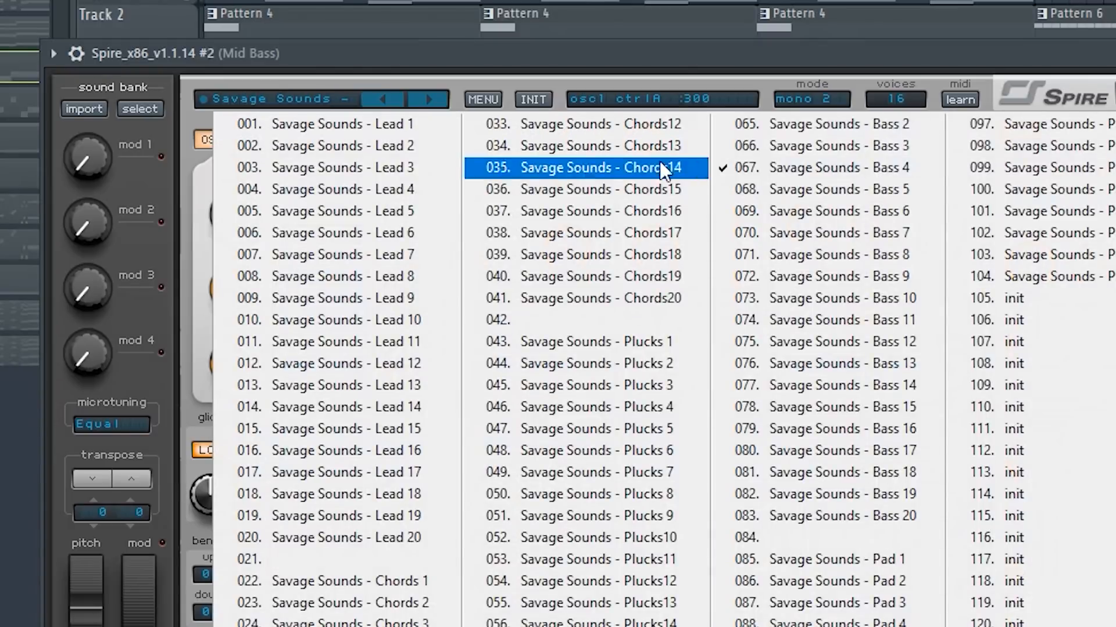
pyautogui.click(740, 62)
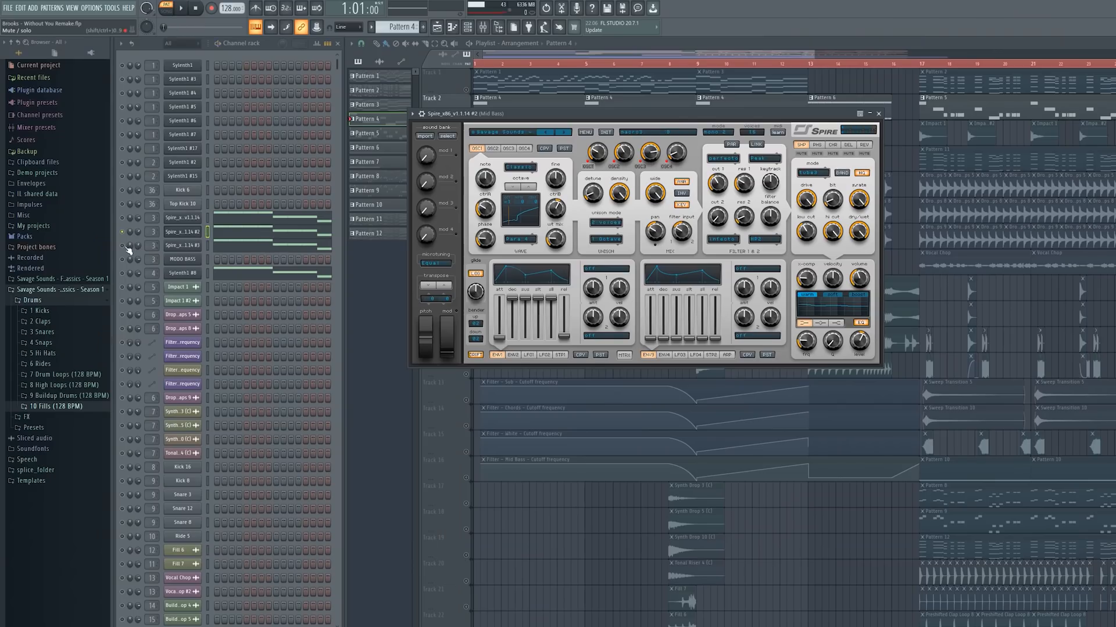
# Solo the Spire #3 mid bass layer, check its Savage Sounds - Bass 6 preset, and close the synth window.
pyautogui.rightClick(128, 249)
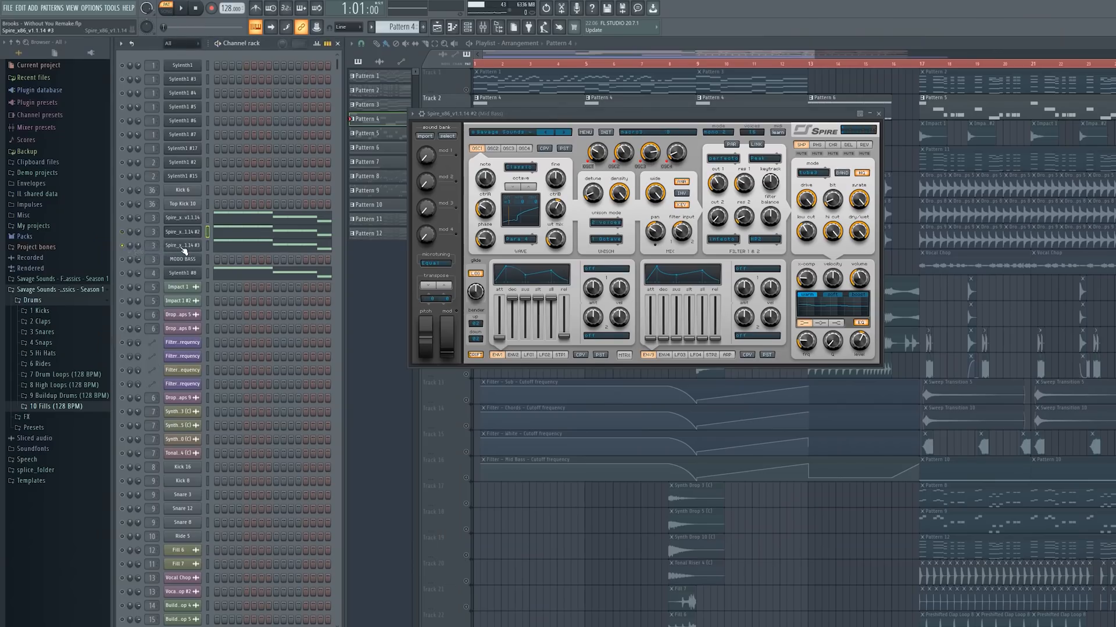
pyautogui.click(192, 246)
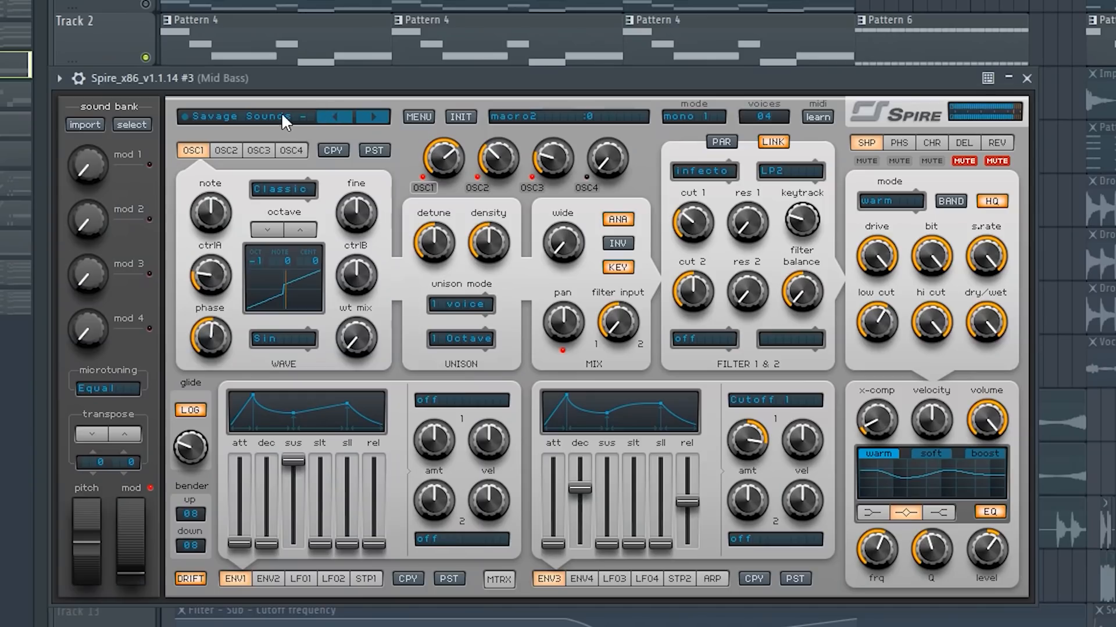
pyautogui.click(532, 144)
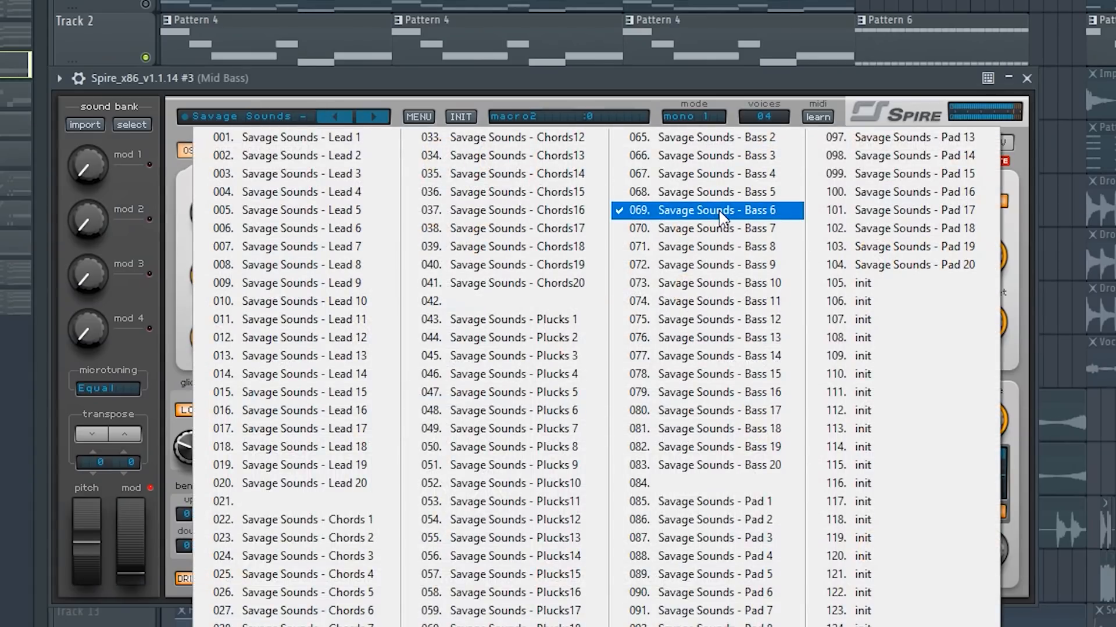
pyautogui.click(623, 87)
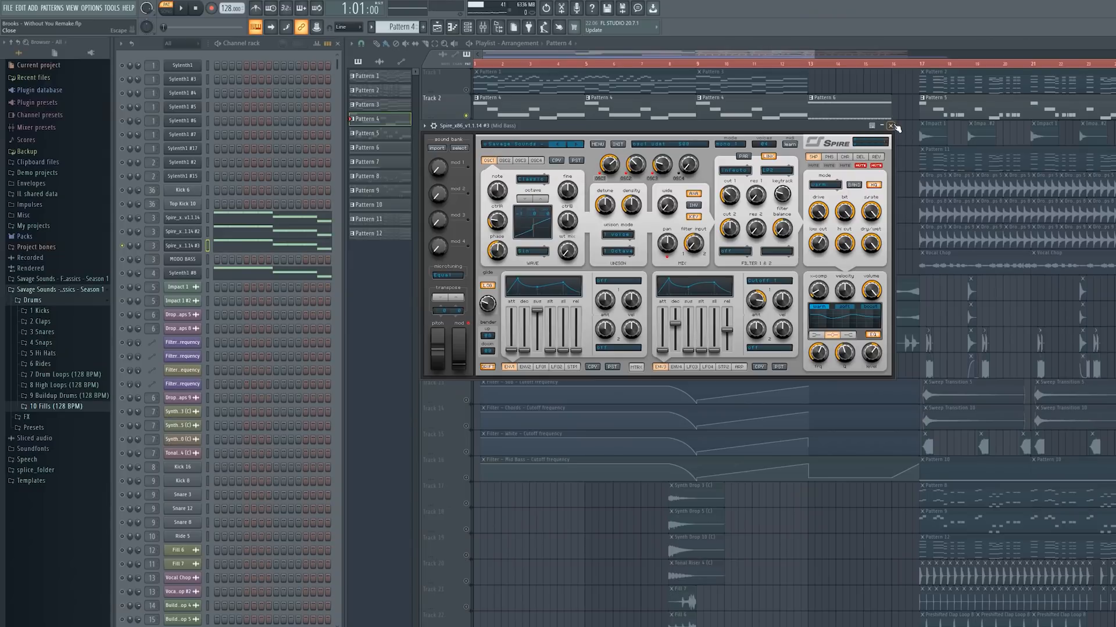
pyautogui.click(892, 125)
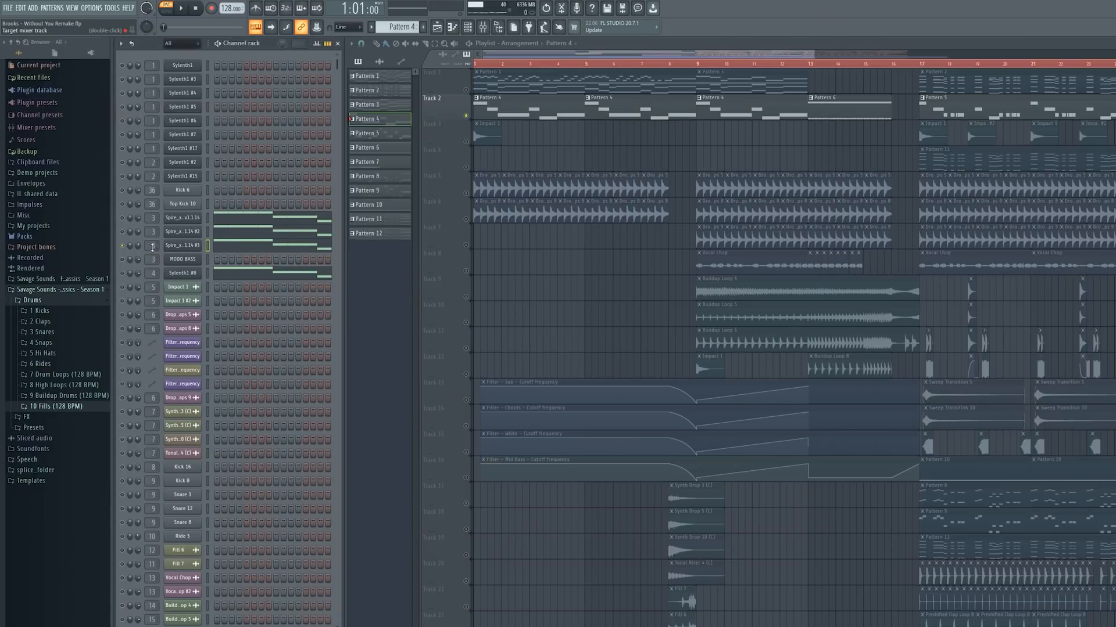
# Solo the Sylenth1 channel routed to the Sub mixer track and open its synth.
pyautogui.rightClick(122, 271)
pyautogui.click(134, 275)
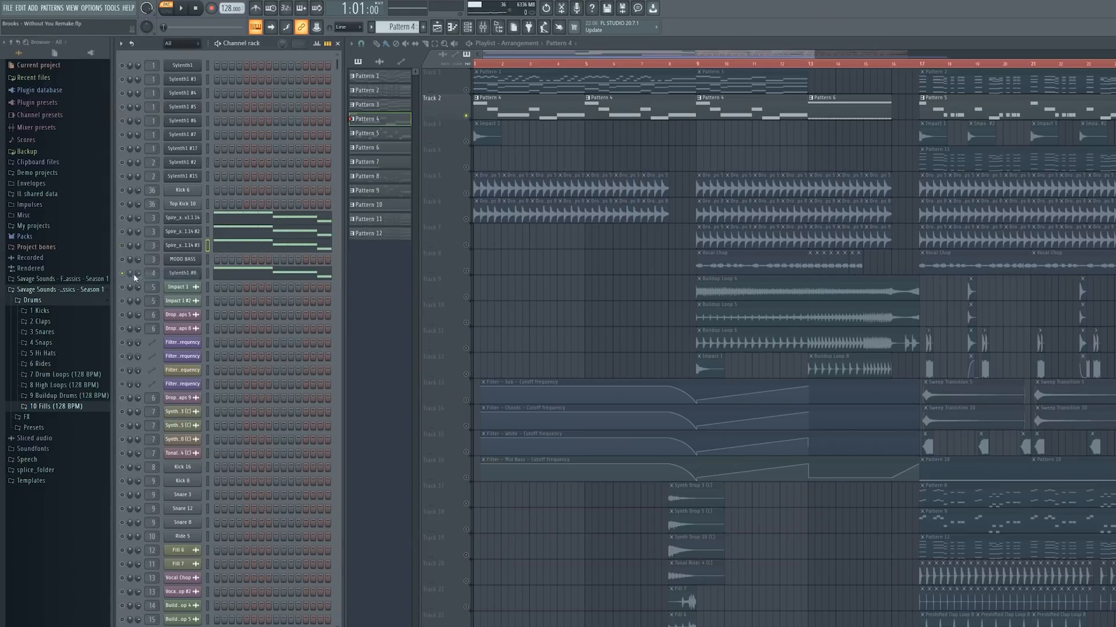
pyautogui.click(194, 275)
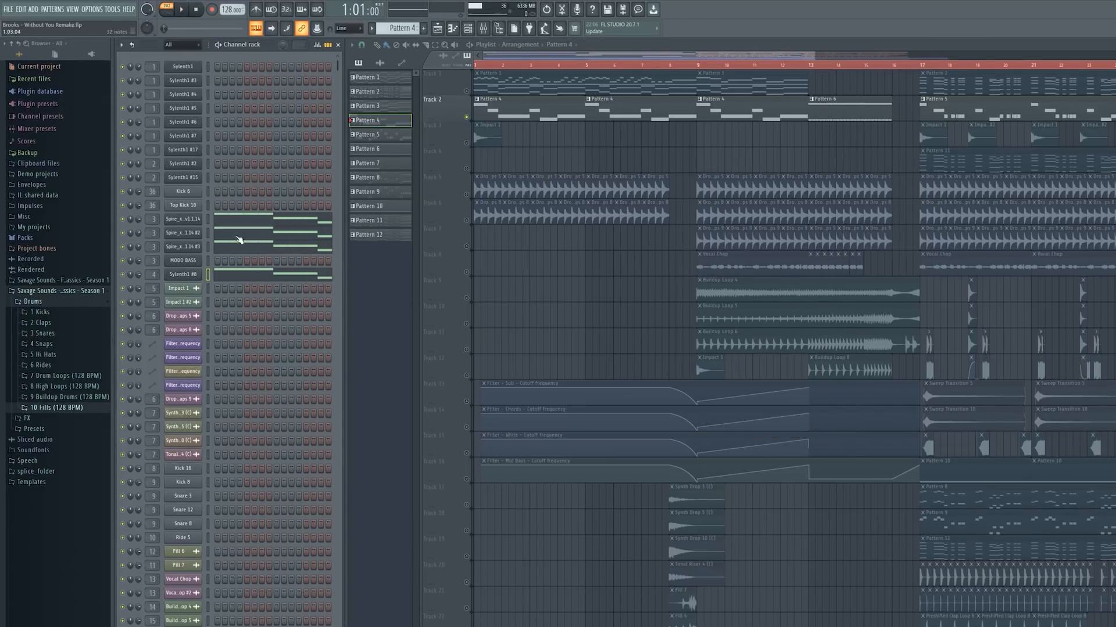
# Review Pattern 4's bass notes in the first Spire layer's piano roll and stop playback.
pyautogui.click(270, 225)
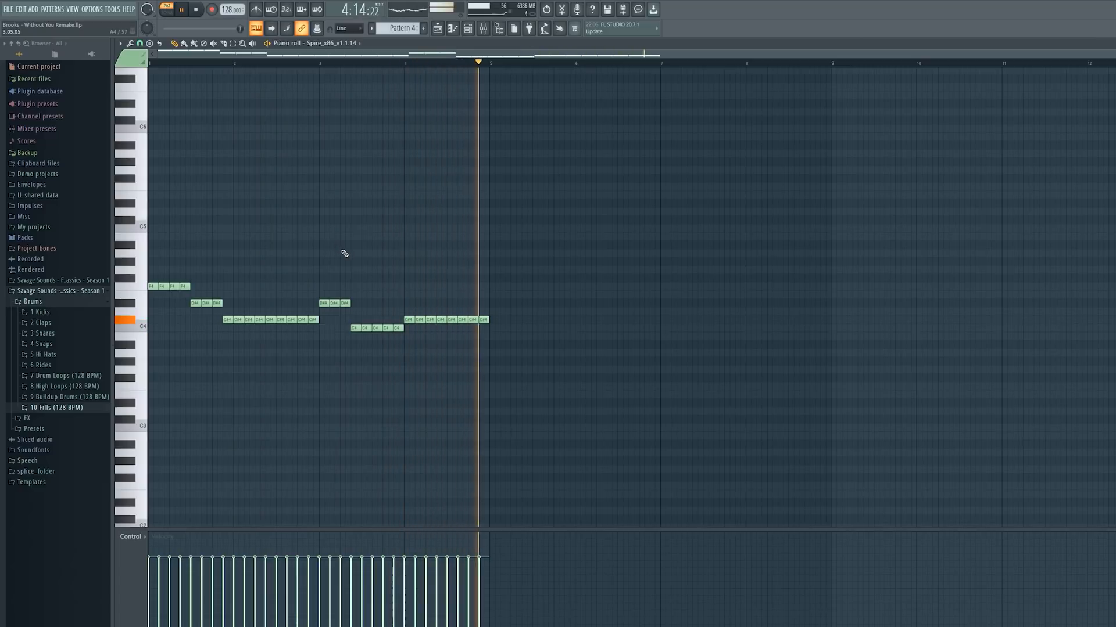
pyautogui.press('space')
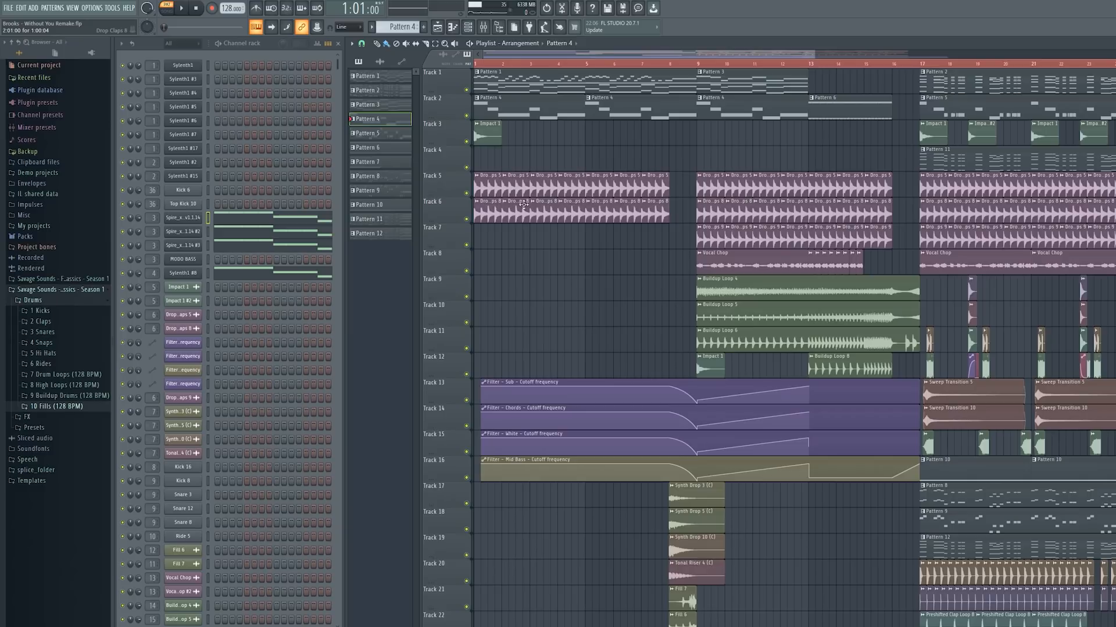
# Inspect the Drop Claps 5 and Drop Claps 8 samples from playlist Tracks 5 and 6, closing each sample window.
pyautogui.doubleClick(482, 178)
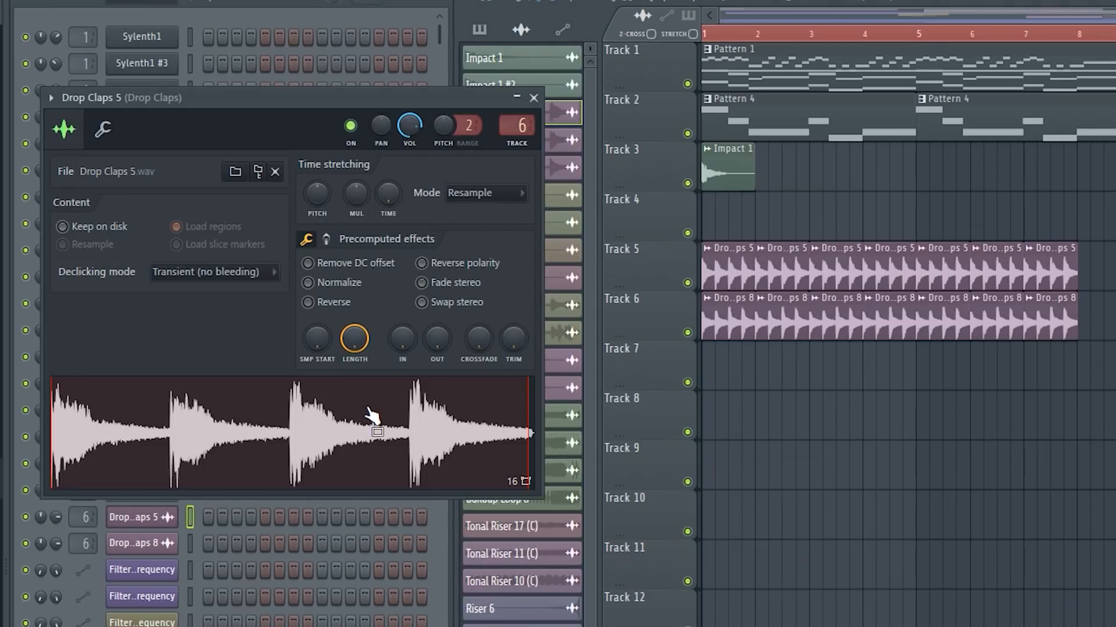
pyautogui.click(534, 98)
pyautogui.doubleClick(730, 314)
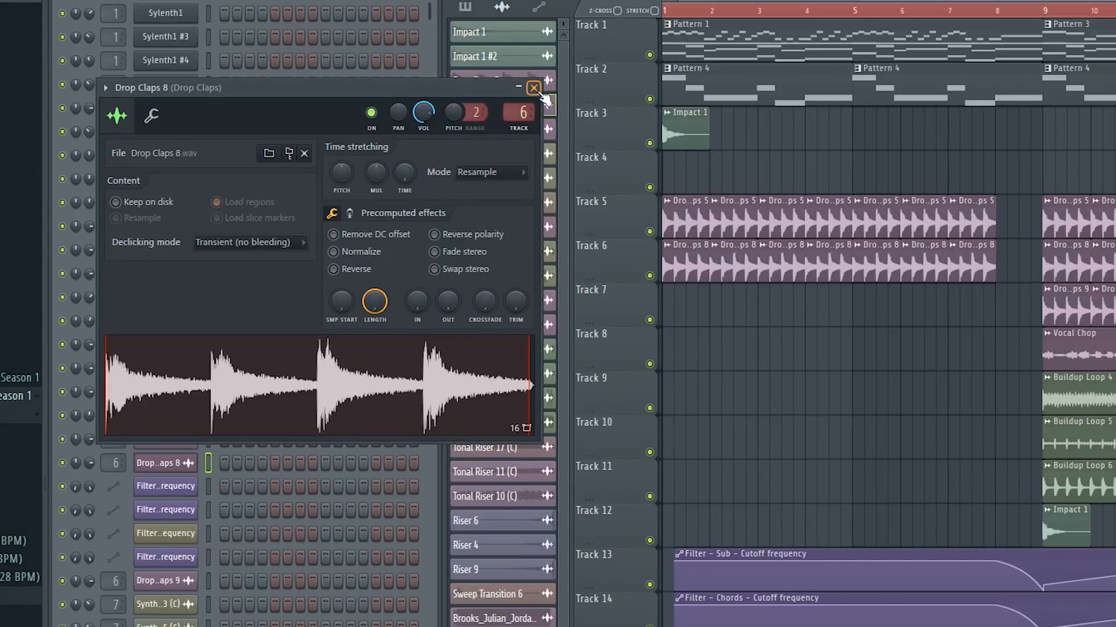
pyautogui.click(533, 88)
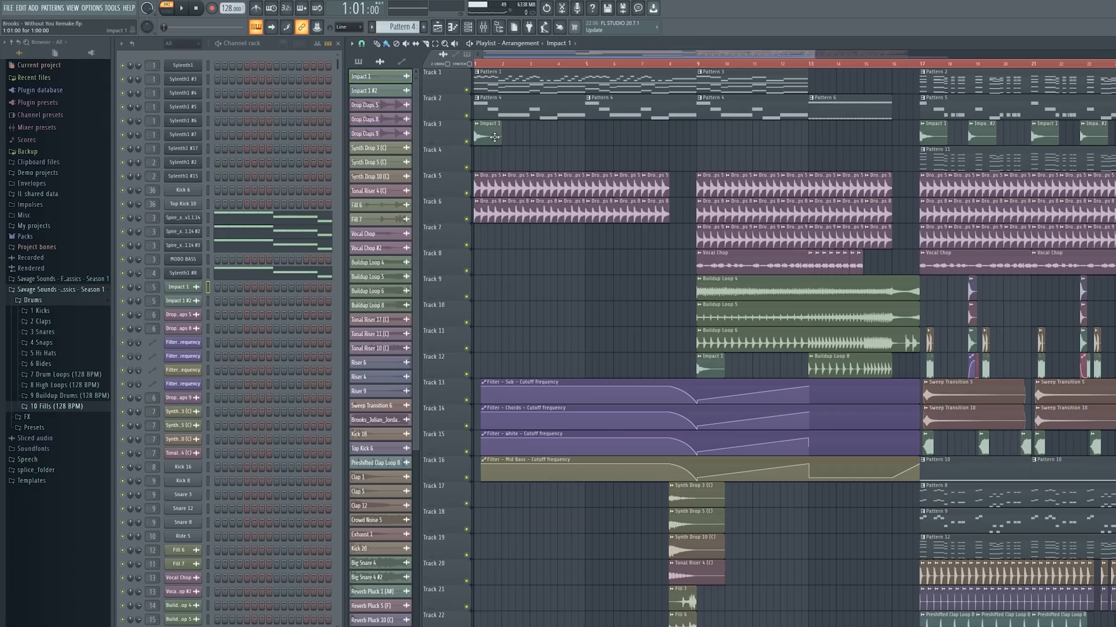
# Inspect the Impact 1 sample from Track 3, show the pack's FX Impacts folder in the browser, and close the sample window.
pyautogui.doubleClick(495, 137)
pyautogui.click(27, 416)
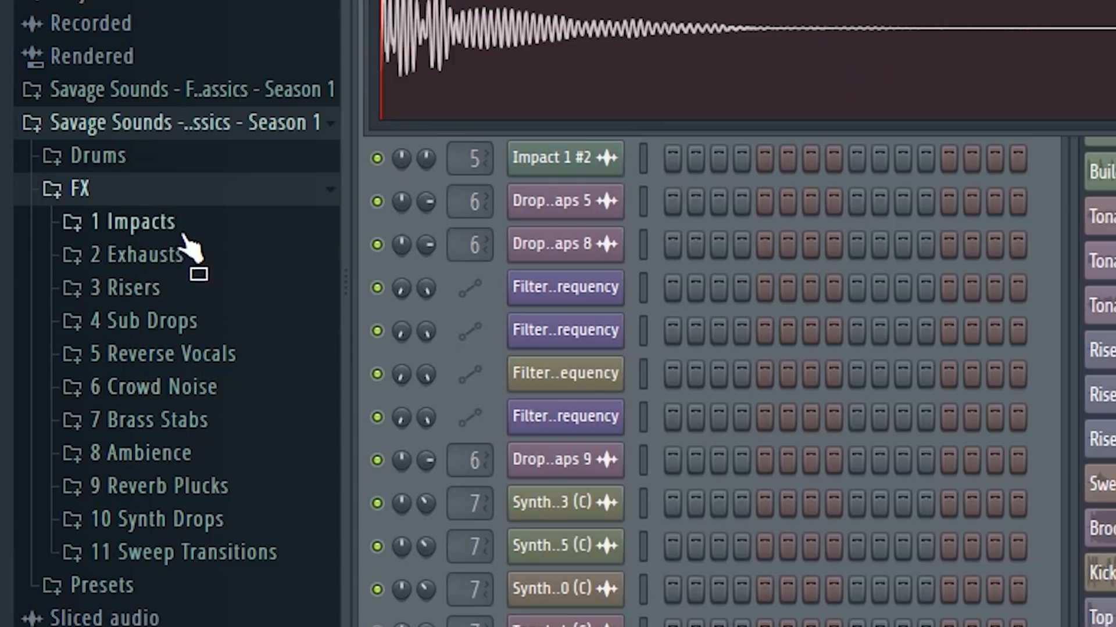
pyautogui.click(56, 322)
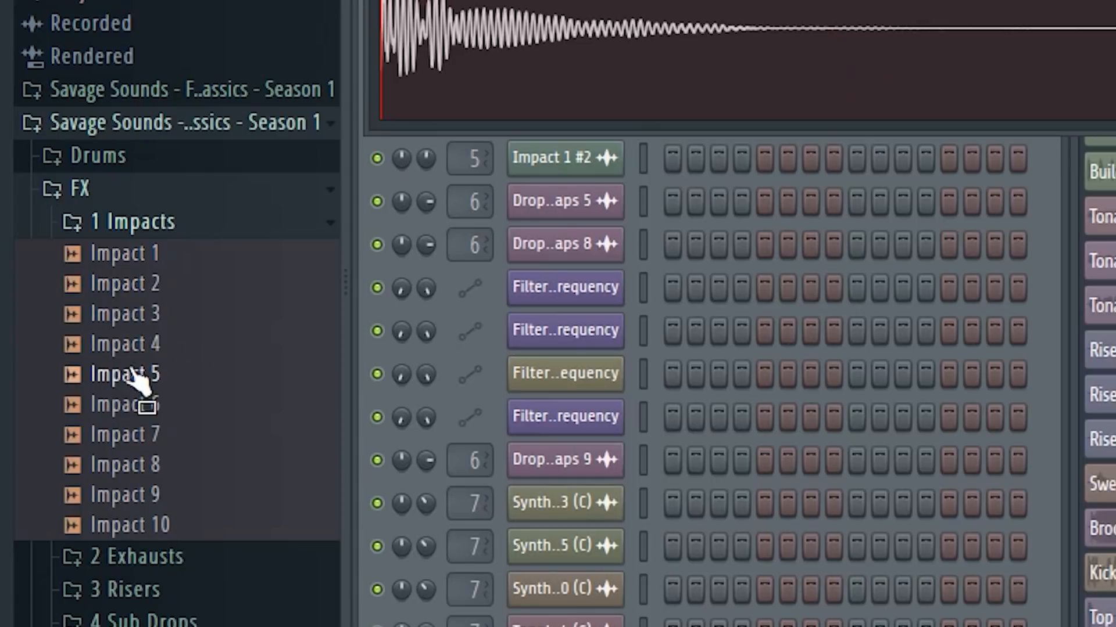
pyautogui.moveTo(132, 371); pyautogui.dragTo(643, 80)
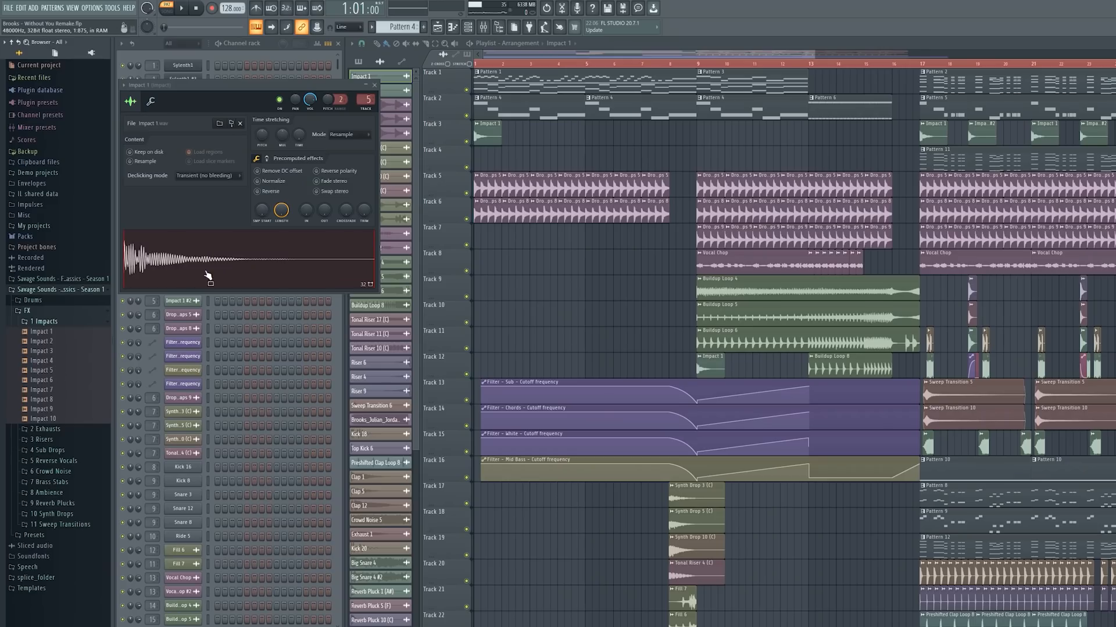
pyautogui.click(375, 85)
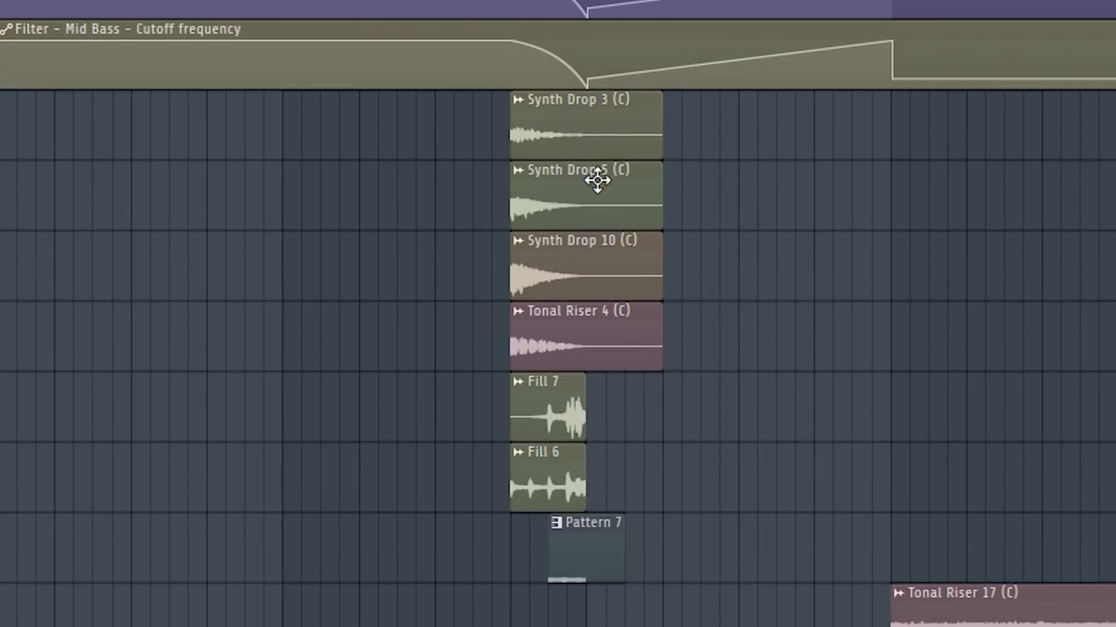
# Inspect the Synth Drop 3, Synth Drop 5, Synth Drop 10 and Tonal Riser 4 samples from playlist Tracks 17 to 20.
pyautogui.scroll(3, 664, 151)
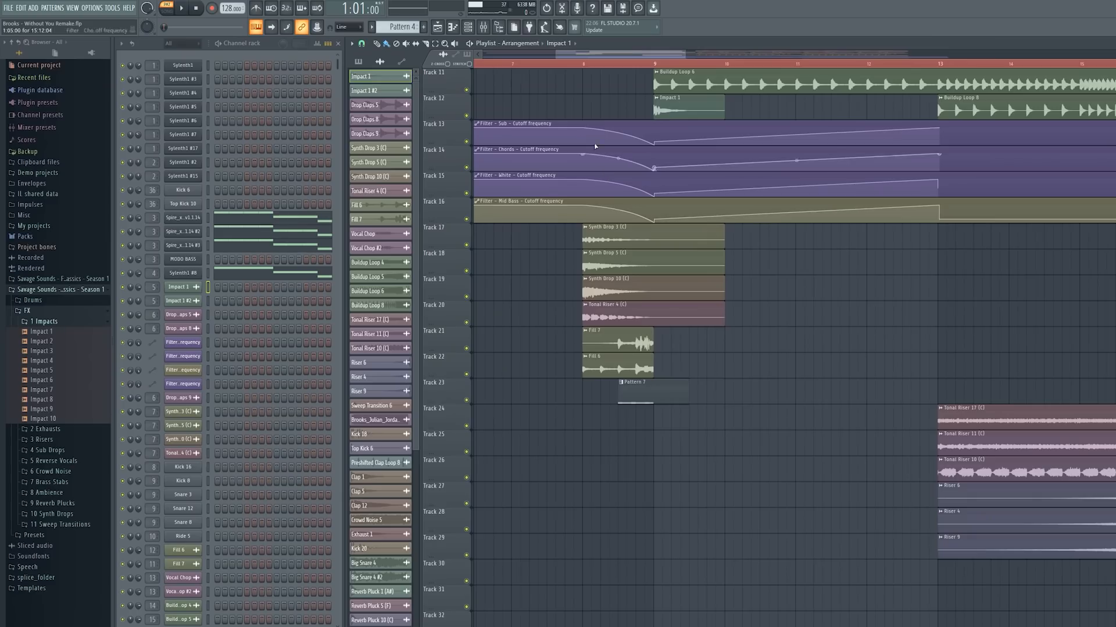
pyautogui.doubleClick(608, 242)
pyautogui.doubleClick(598, 264)
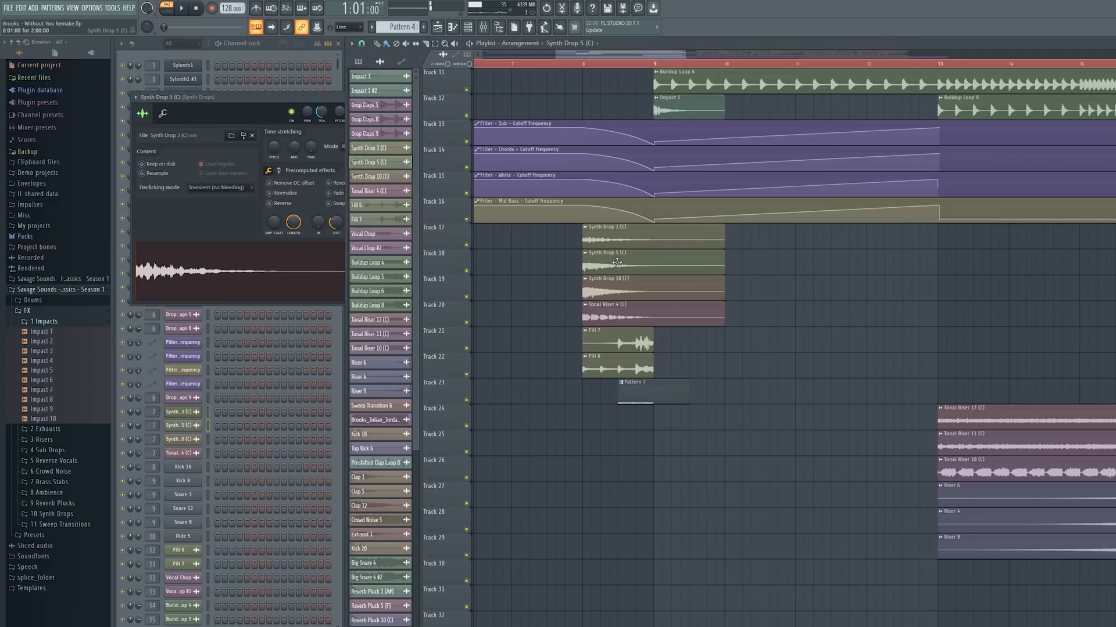
pyautogui.doubleClick(615, 292)
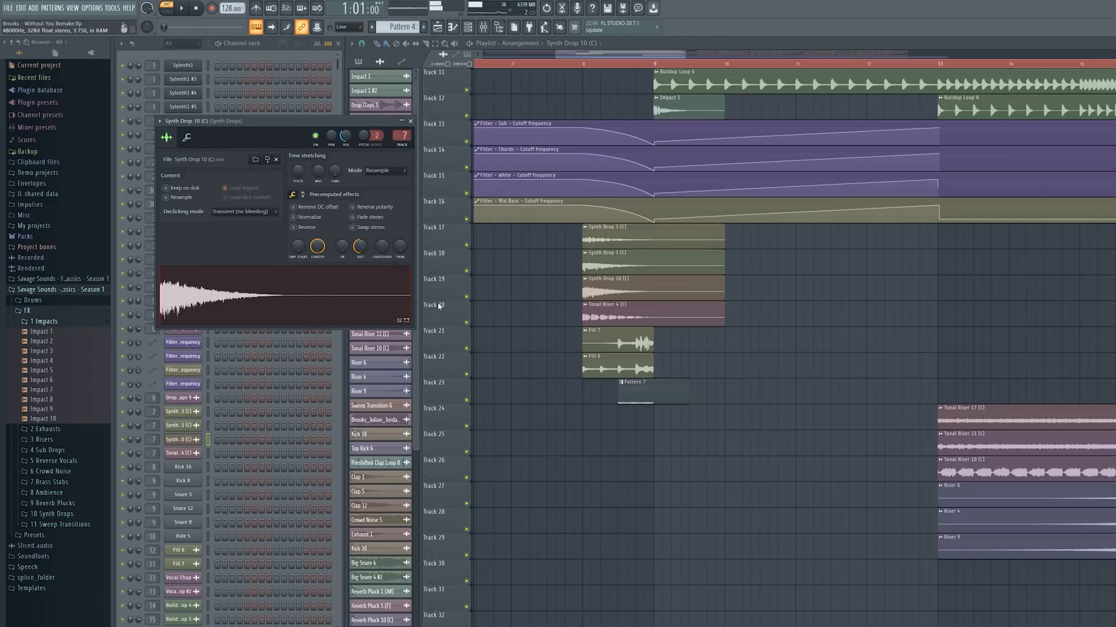
pyautogui.doubleClick(604, 314)
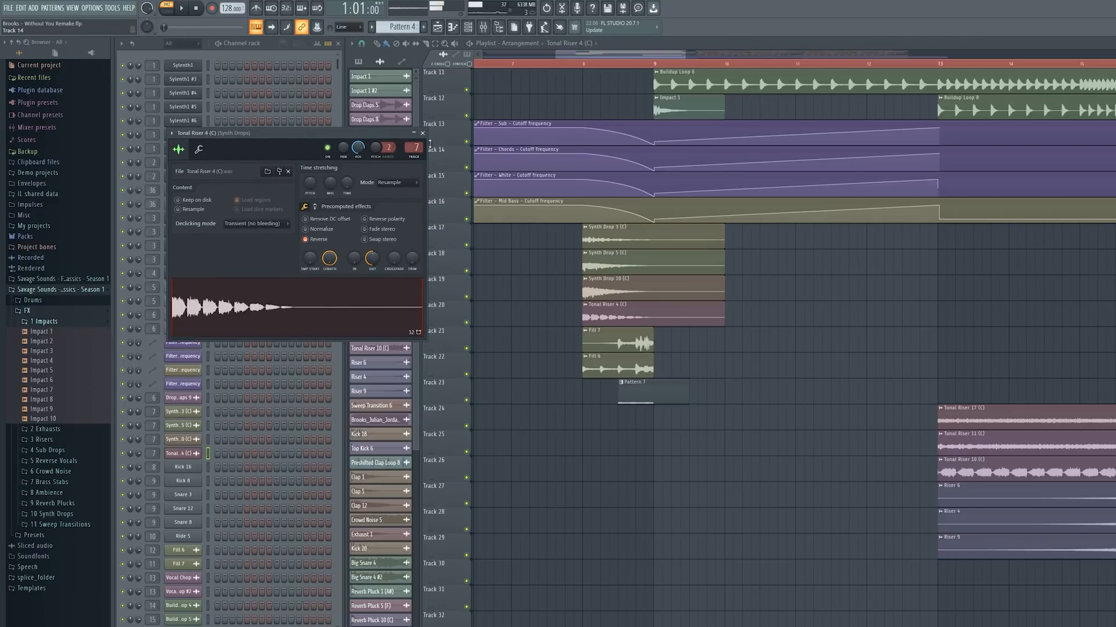
# Inspect the Fill 7 and Fill 6 samples from Tracks 21 and 22 and close the sample window.
pyautogui.doubleClick(605, 343)
pyautogui.doubleClick(616, 369)
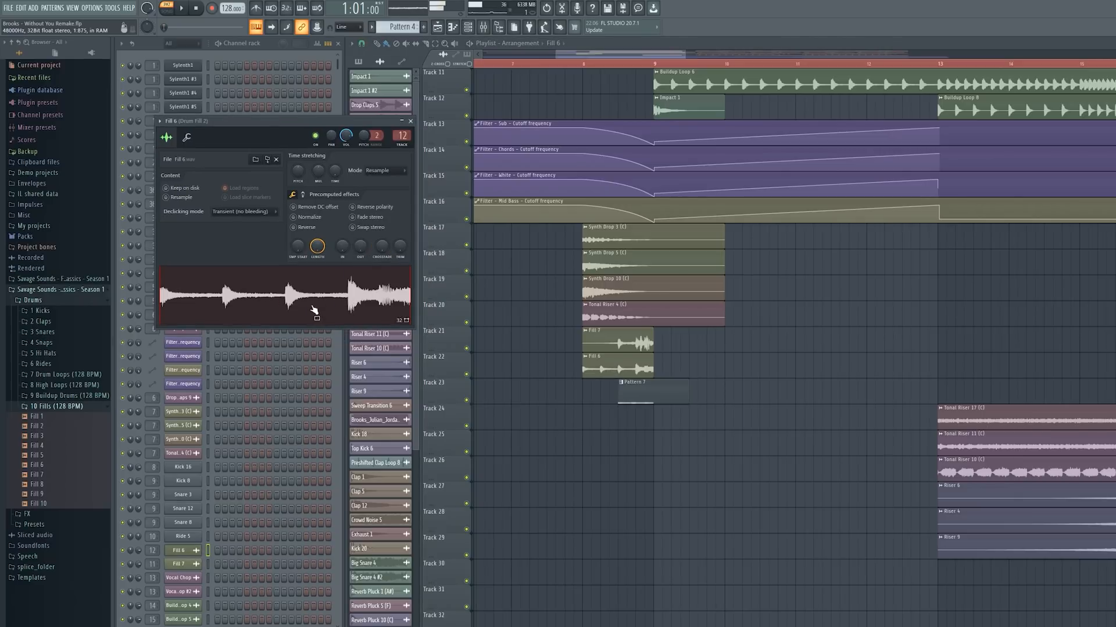
pyautogui.click(410, 121)
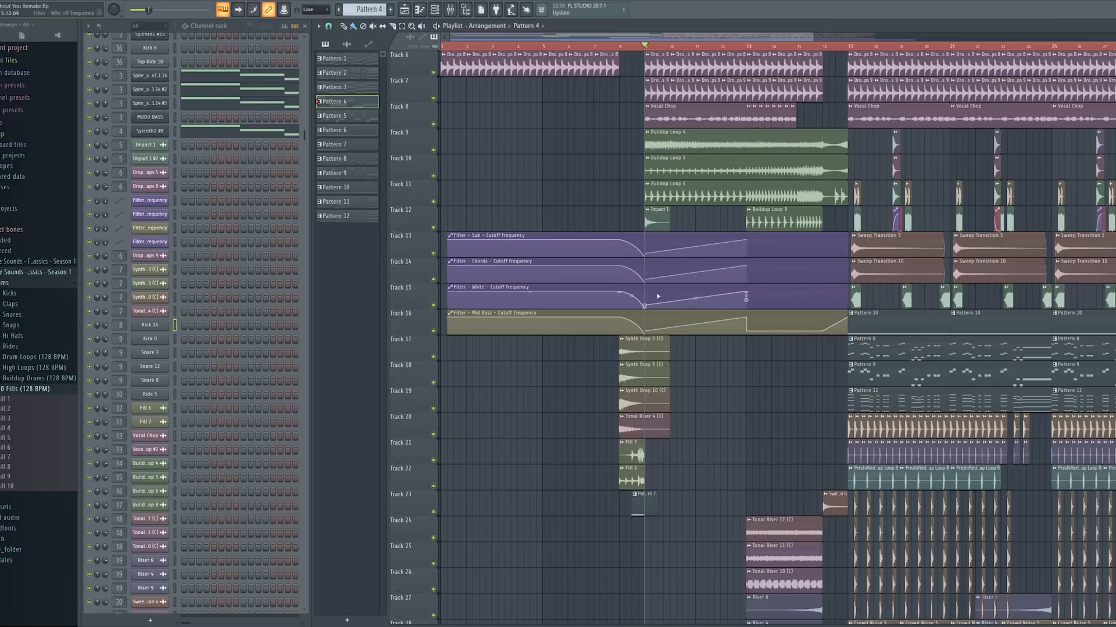
# Play the soloed Vocal Chop on Track 8 from bar 9.
pyautogui.scroll(5, 635, 288)
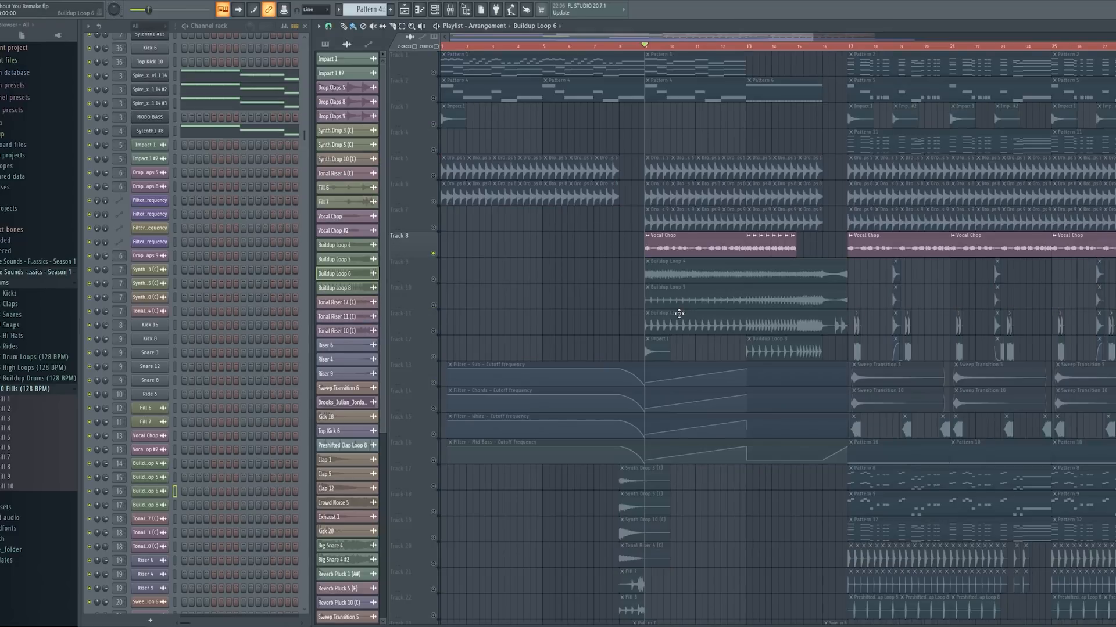
pyautogui.press('space')
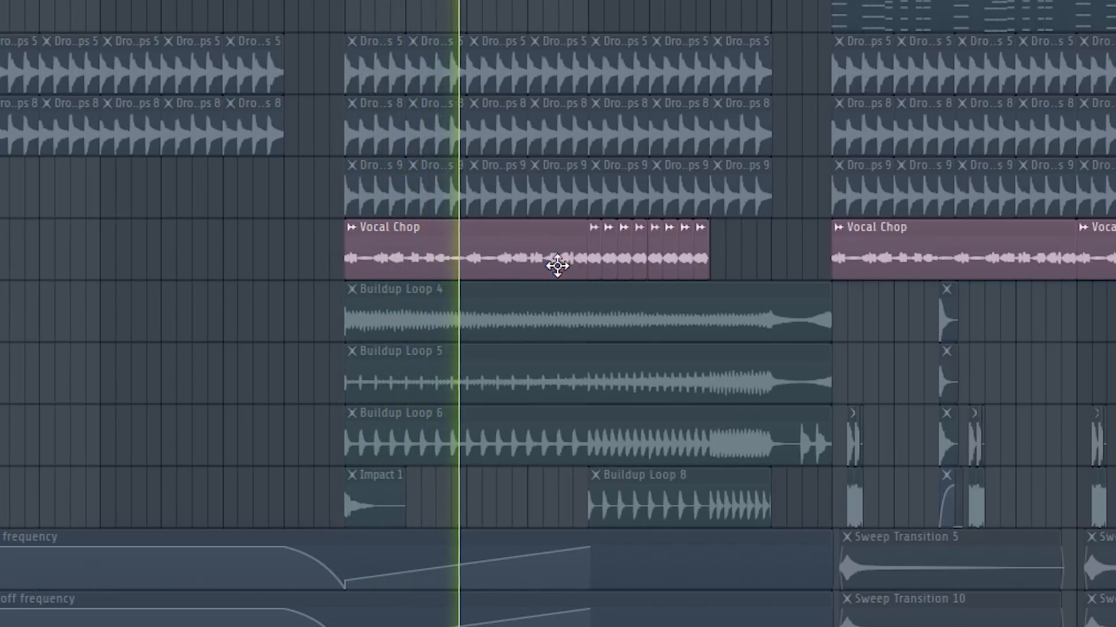
# Audition the buildup's Pattern 3 chords and Pattern 4 bass on Tracks 1 and 2 from bar 9, and stop playback.
pyautogui.press('space')
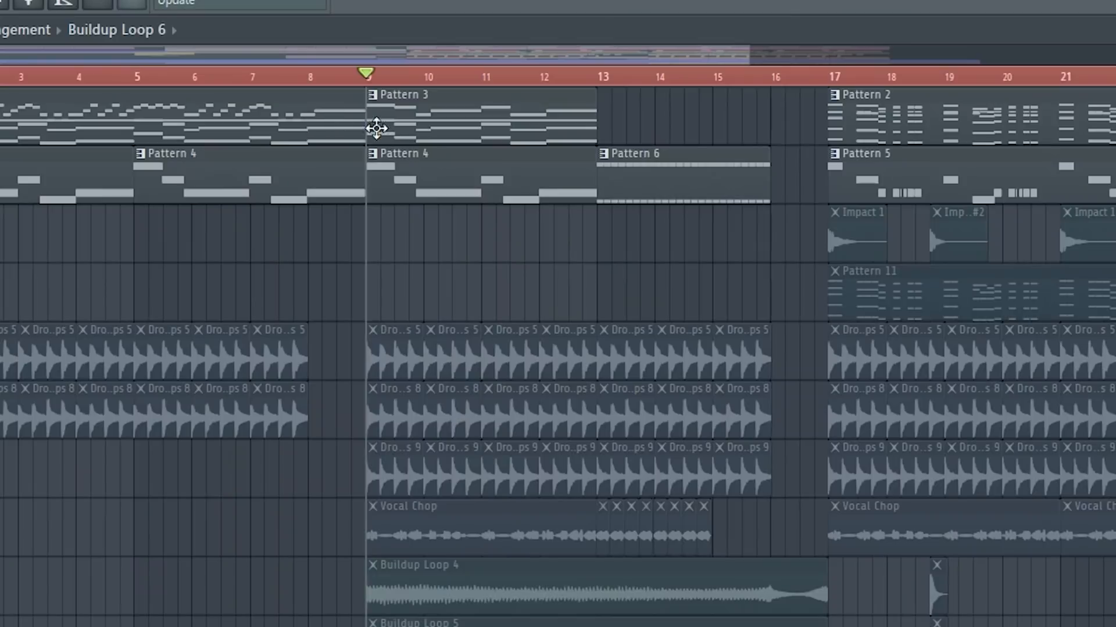
pyautogui.press('space')
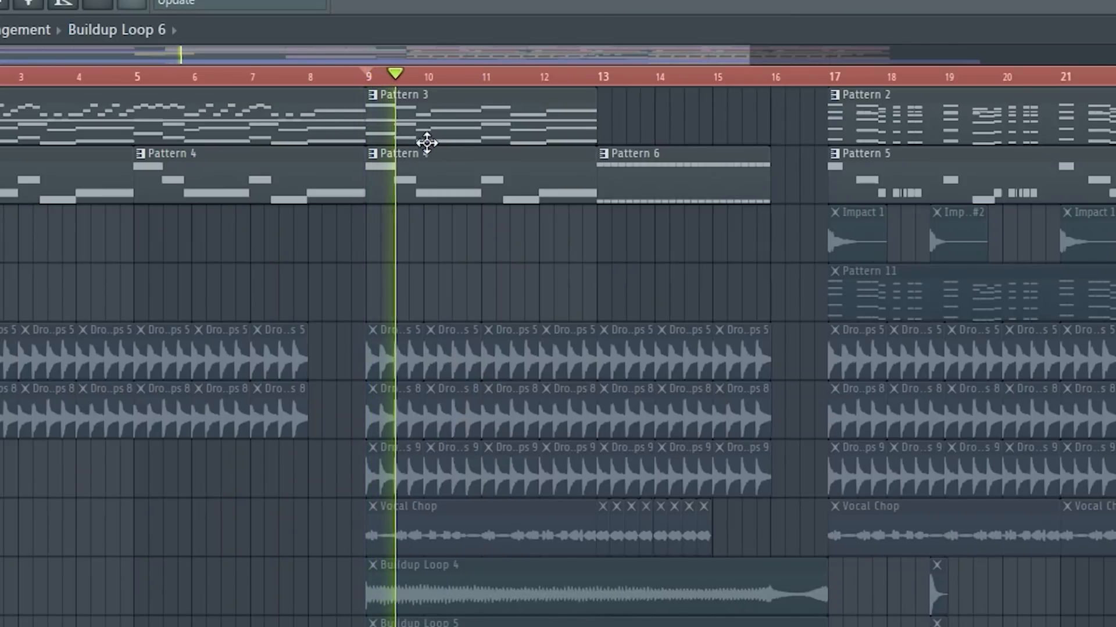
pyautogui.click(436, 125)
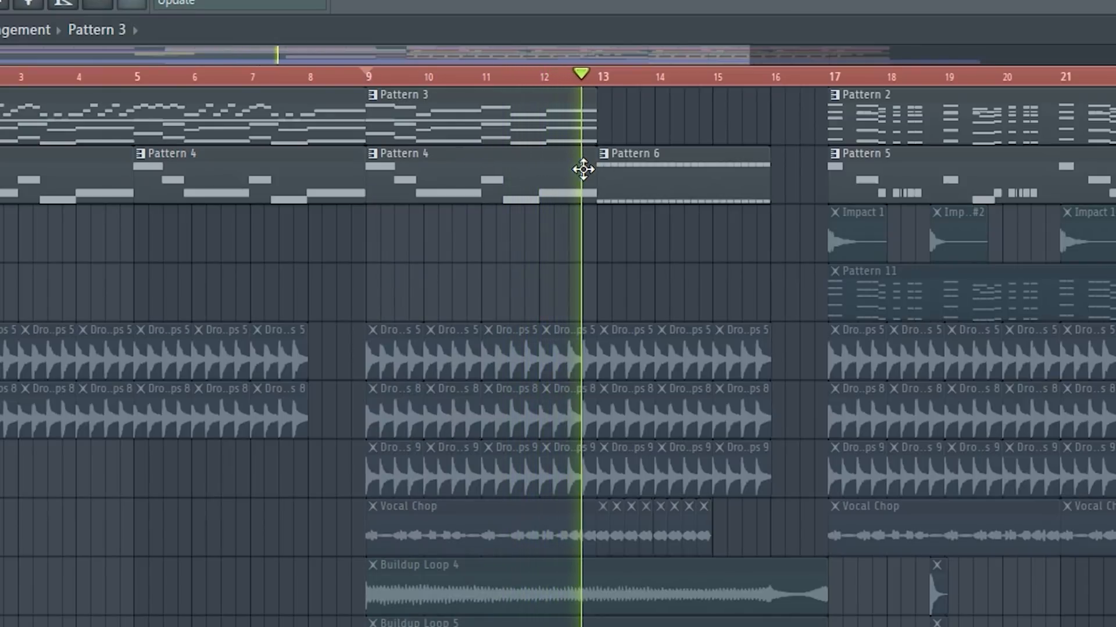
pyautogui.press('space')
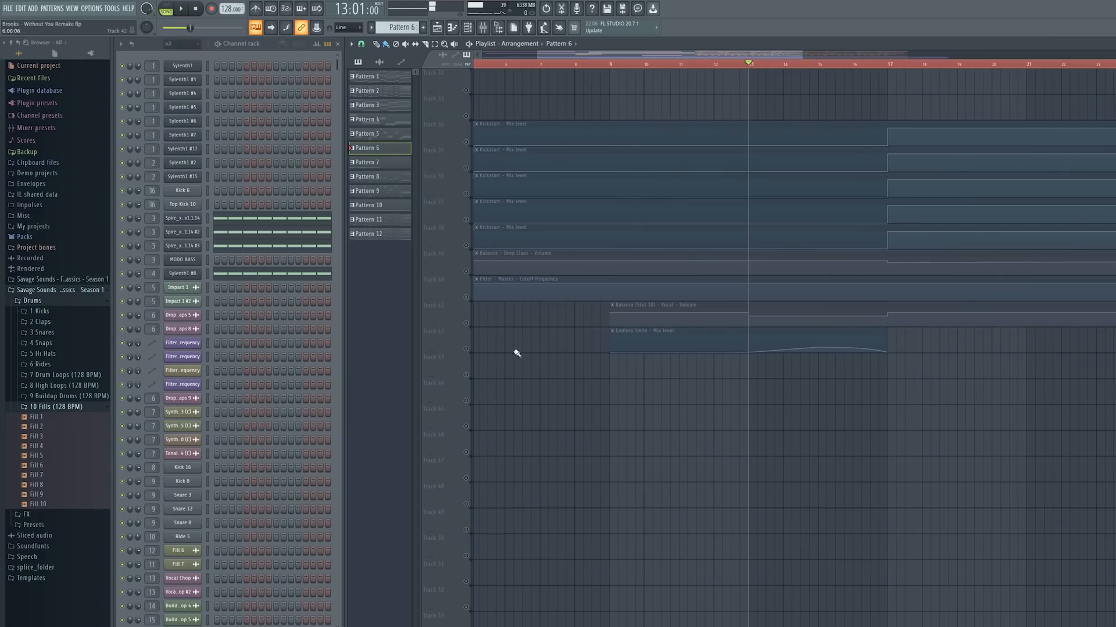
# Play the short Vocal Chop repeats on soloed Track 8 from bar 13 and stop playback.
pyautogui.click(466, 346)
pyautogui.scroll(5, 745, 288)
pyautogui.scroll(8, 746, 290)
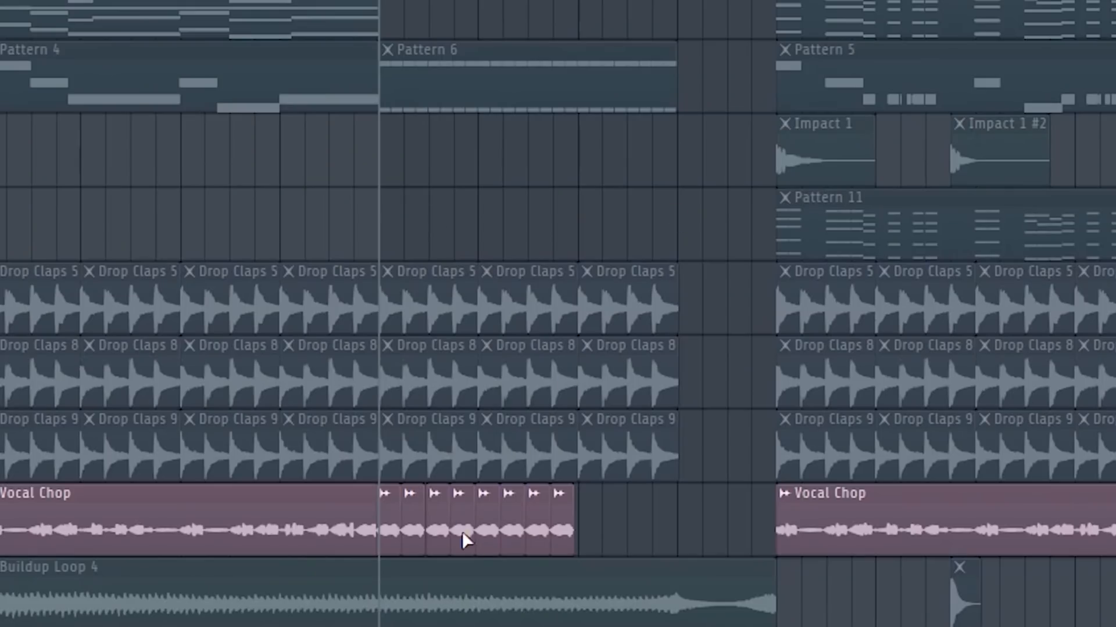
pyautogui.press('space')
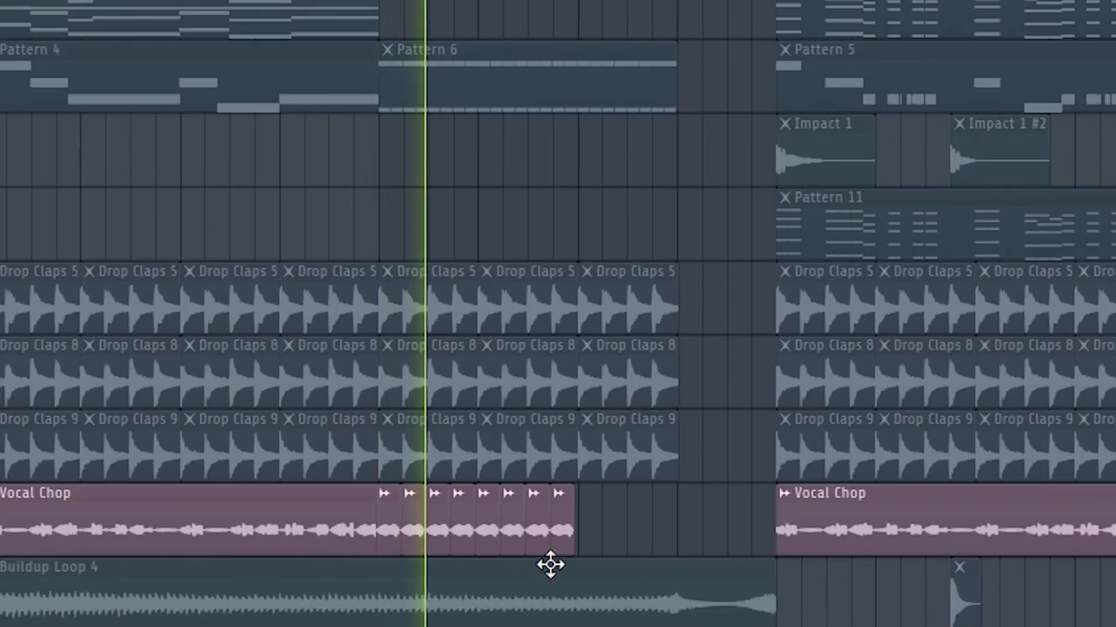
pyautogui.press('space')
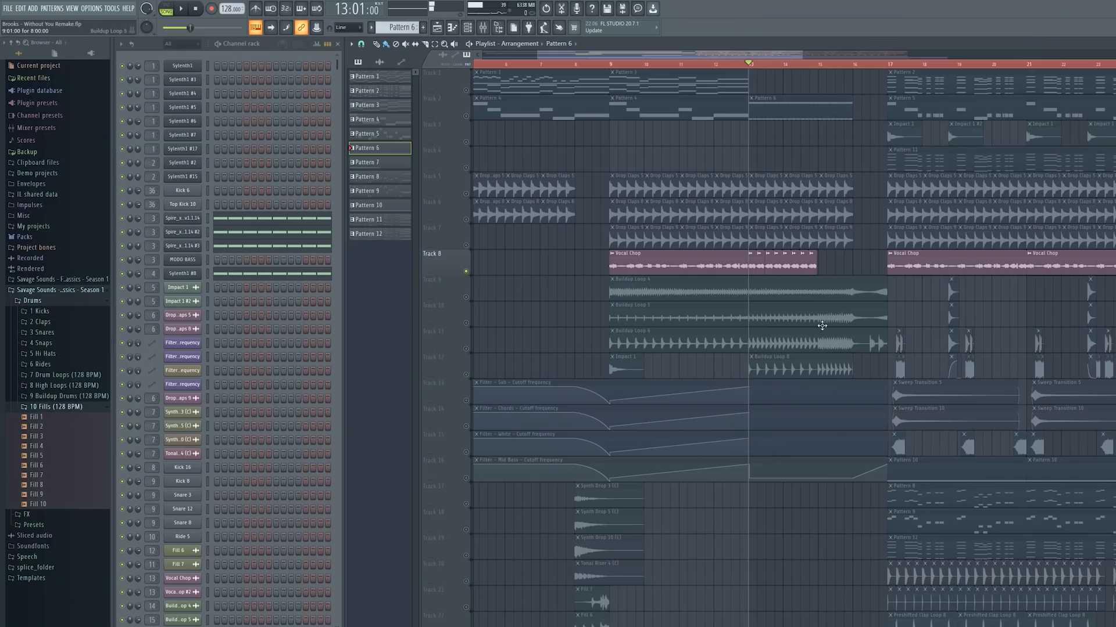
# Unmute the tonal riser and riser tracks, Tracks 24 to 29, in the playlist.
pyautogui.scroll(-5, 819, 267)
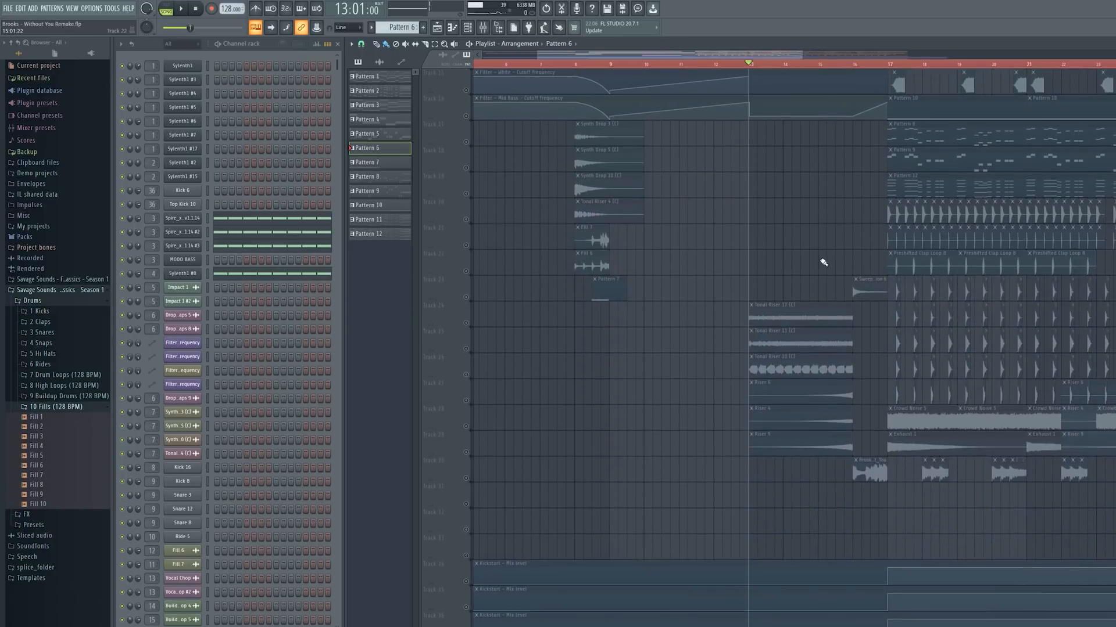
pyautogui.moveTo(467, 324); pyautogui.dragTo(470, 455)
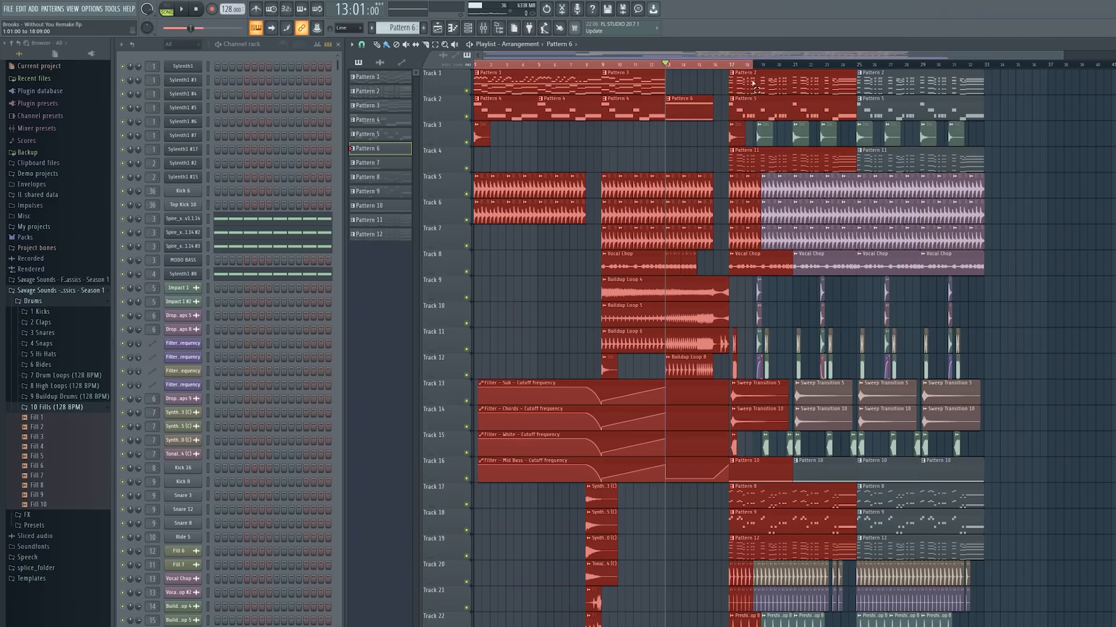
# Play the intro and buildup from bar 1 with all tracks active while reviewing the arrangement's clips.
pyautogui.click(561, 277)
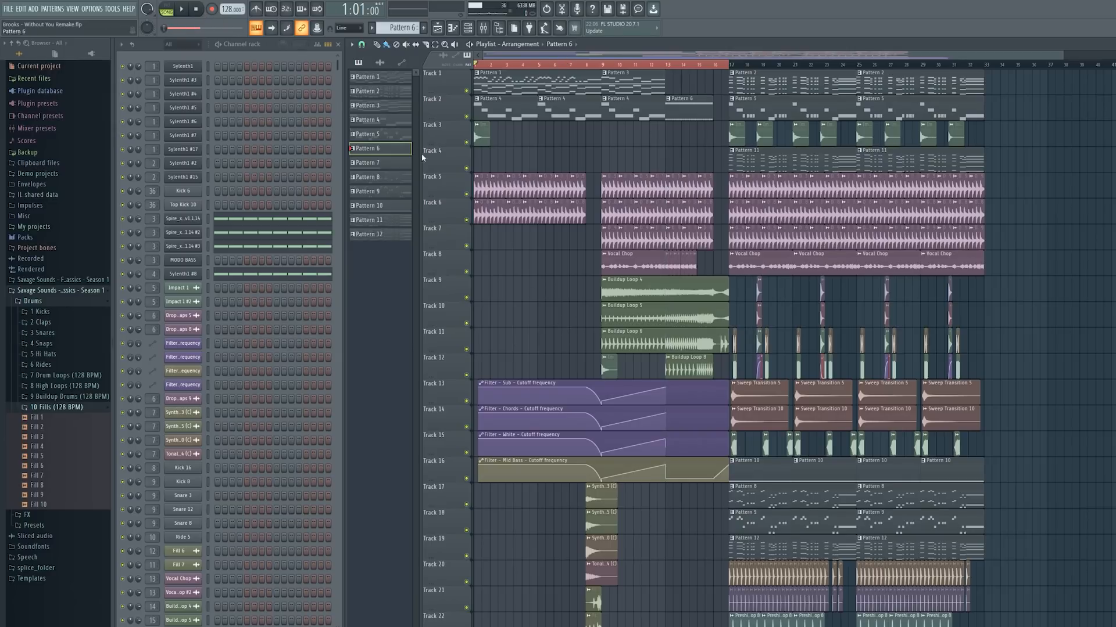
pyautogui.press('space')
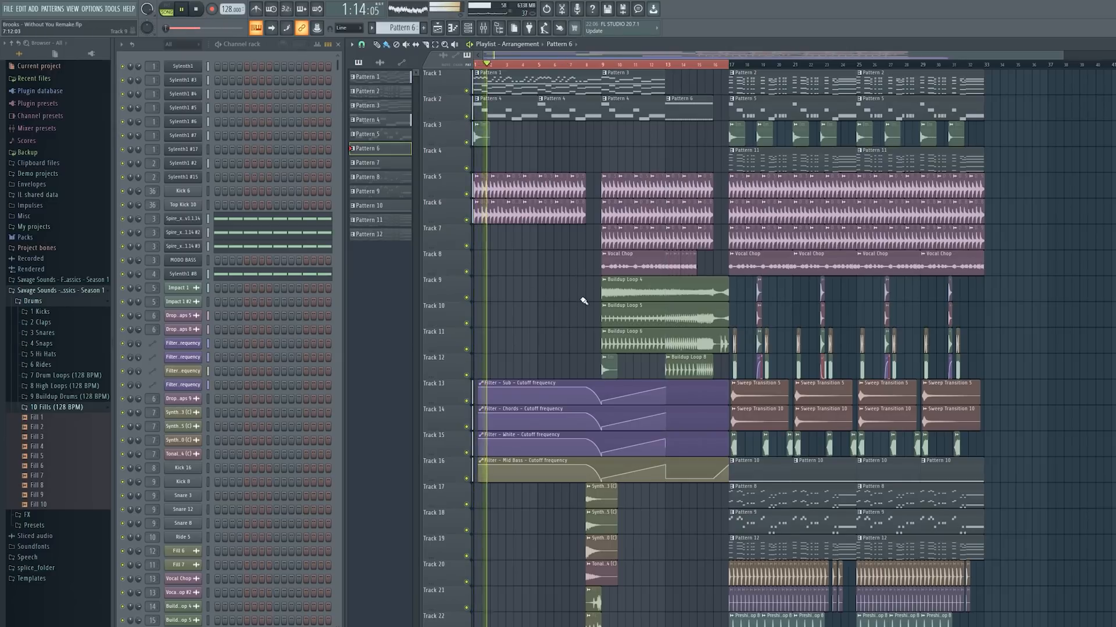
pyautogui.scroll(-6, 584, 301)
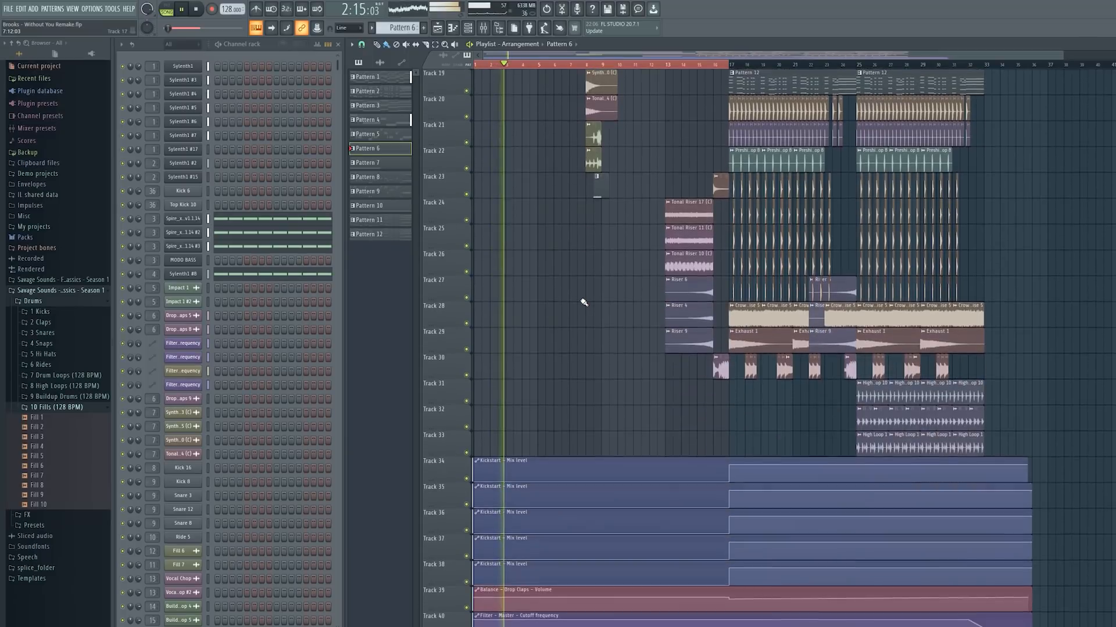
pyautogui.scroll(8, 584, 303)
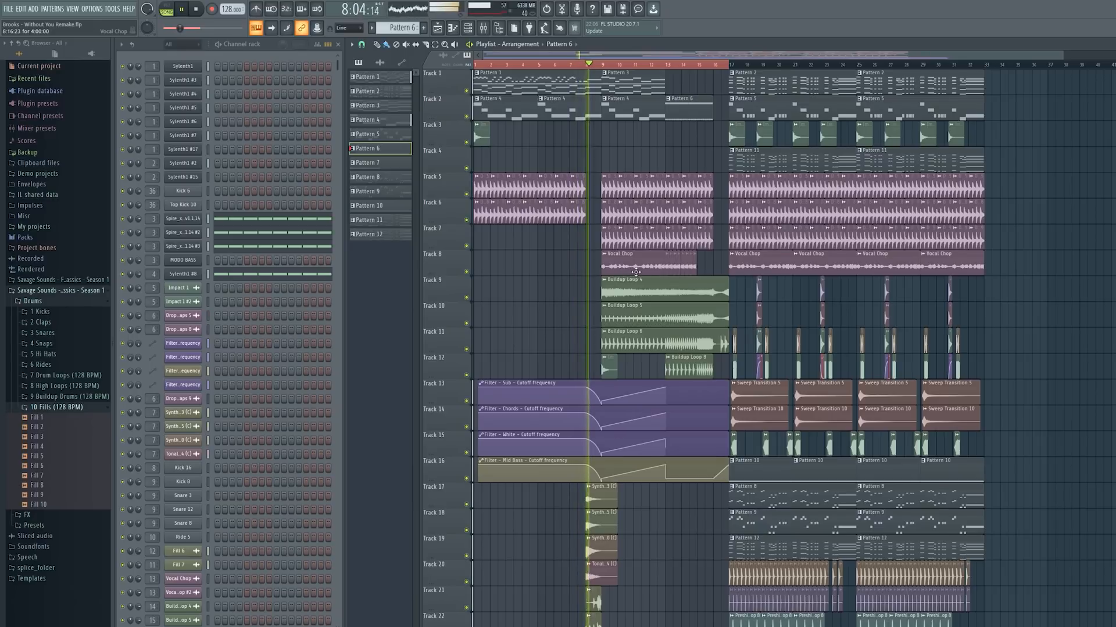
pyautogui.scroll(-5, 636, 272)
pyautogui.scroll(5, 656, 383)
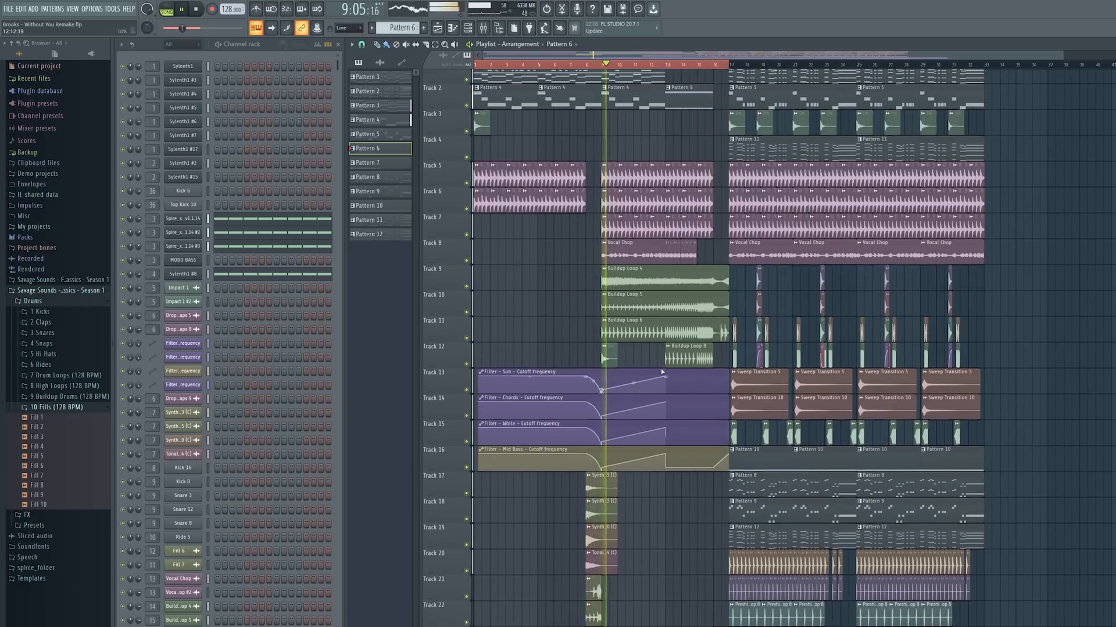
pyautogui.scroll(1, 662, 372)
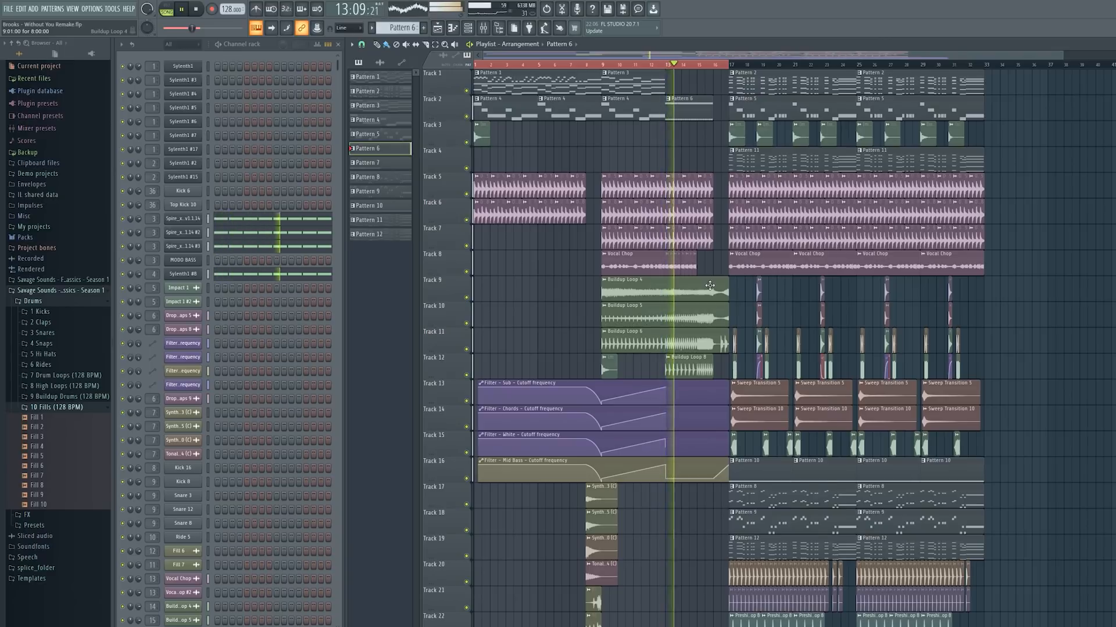
pyautogui.scroll(-10, 710, 285)
pyautogui.scroll(4, 703, 338)
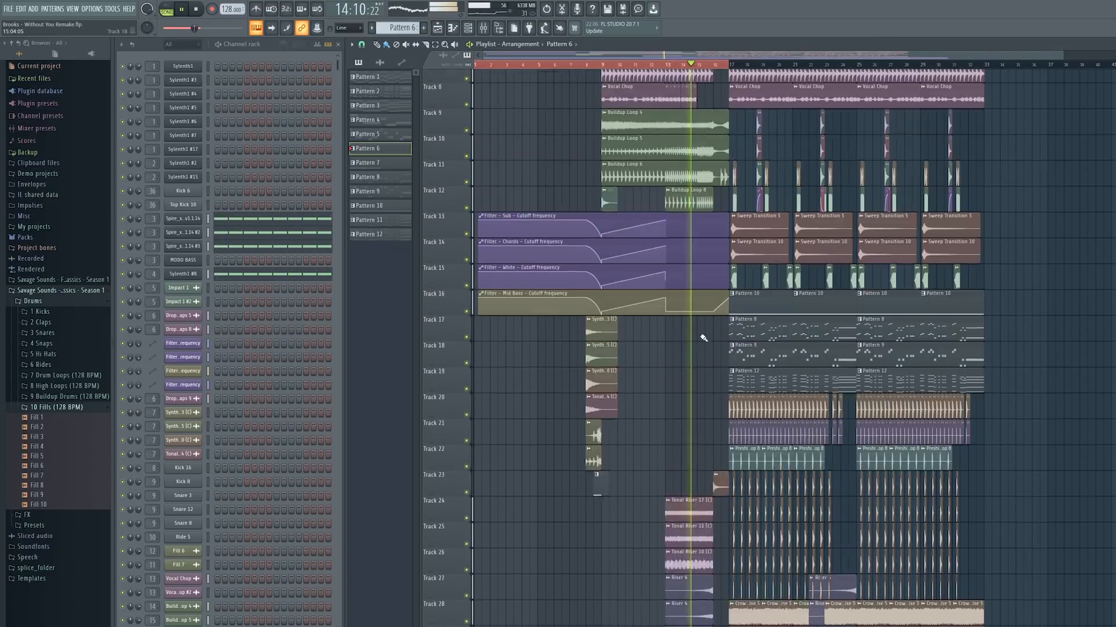
pyautogui.scroll(7, 703, 338)
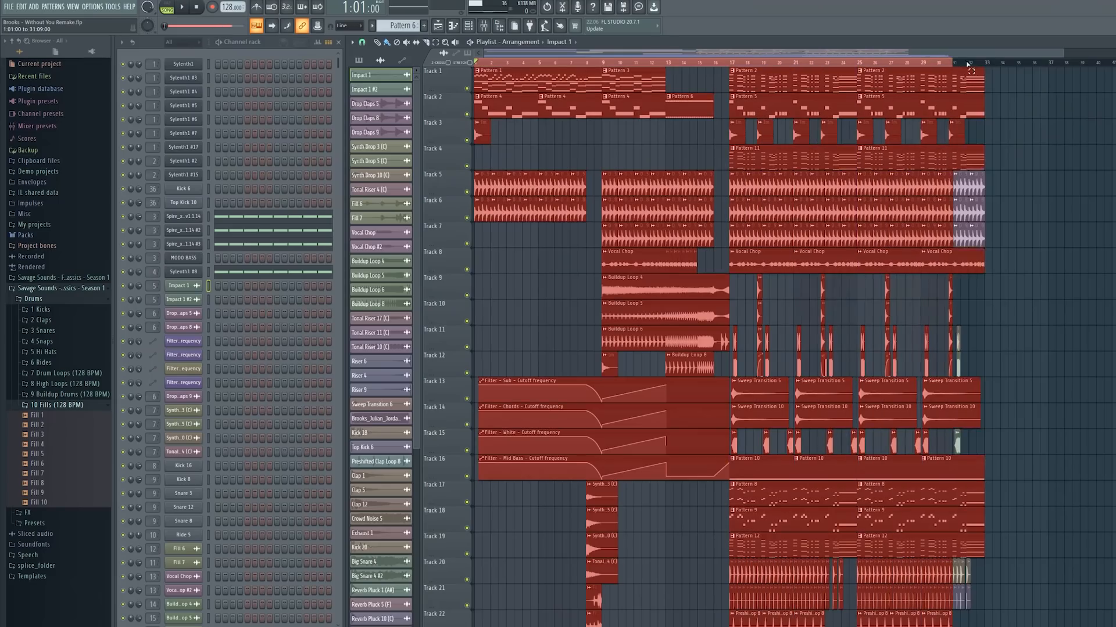
# Set the playlist time selection to the drop, from bar 17 to the end of its clips, and deselect the clips.
pyautogui.moveTo(967, 64); pyautogui.dragTo(986, 66)
pyautogui.moveTo(502, 67); pyautogui.dragTo(731, 65)
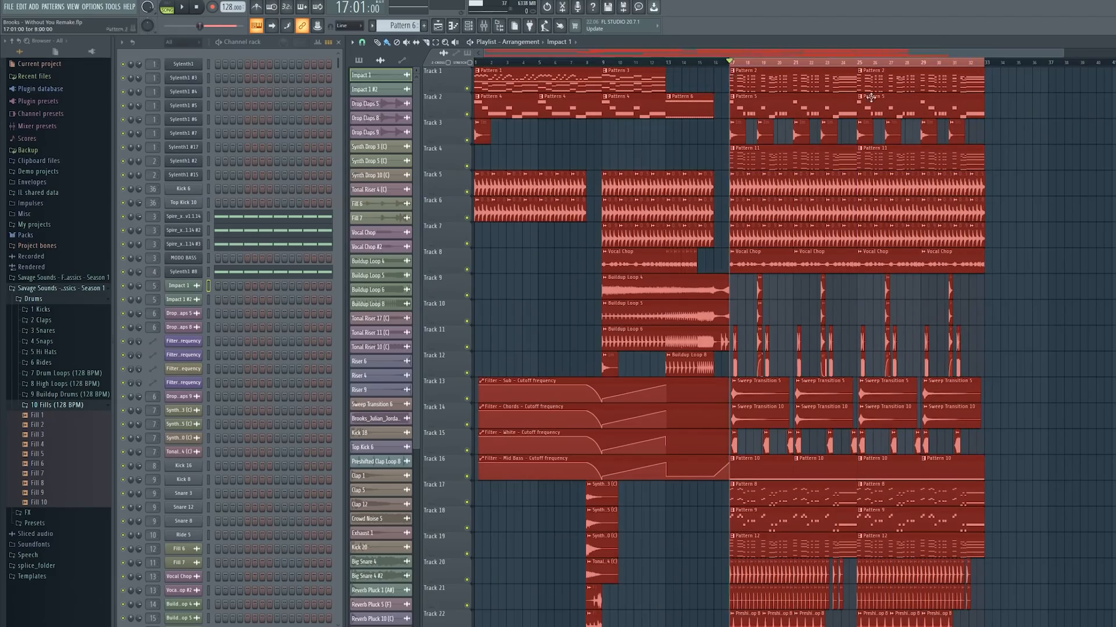
pyautogui.keyDown('ctrl'); pyautogui.click(847, 134); pyautogui.keyUp('ctrl')
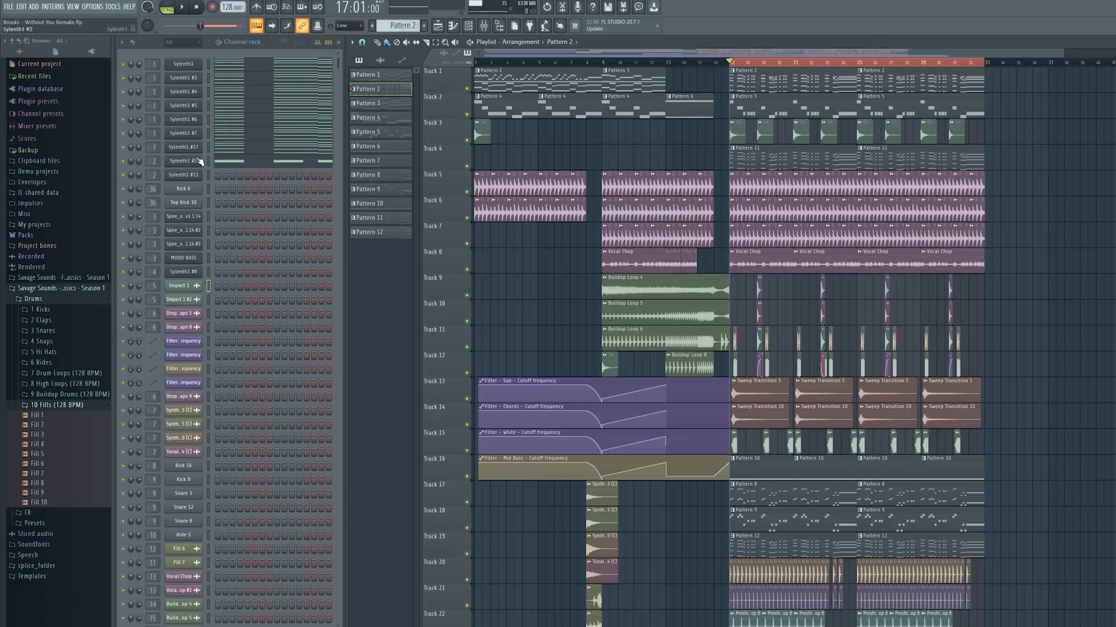
# Review Pattern 2's chord notes in the first Sylenth1 channel's piano roll and play them.
pyautogui.click(224, 58)
pyautogui.scroll(-3, 349, 192)
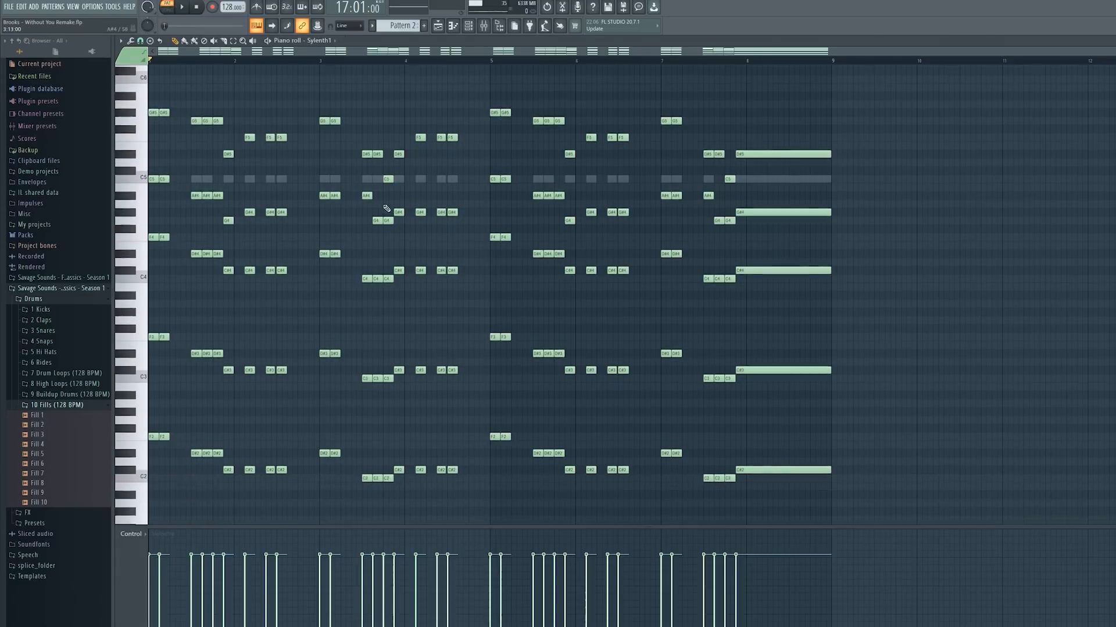
pyautogui.press('space')
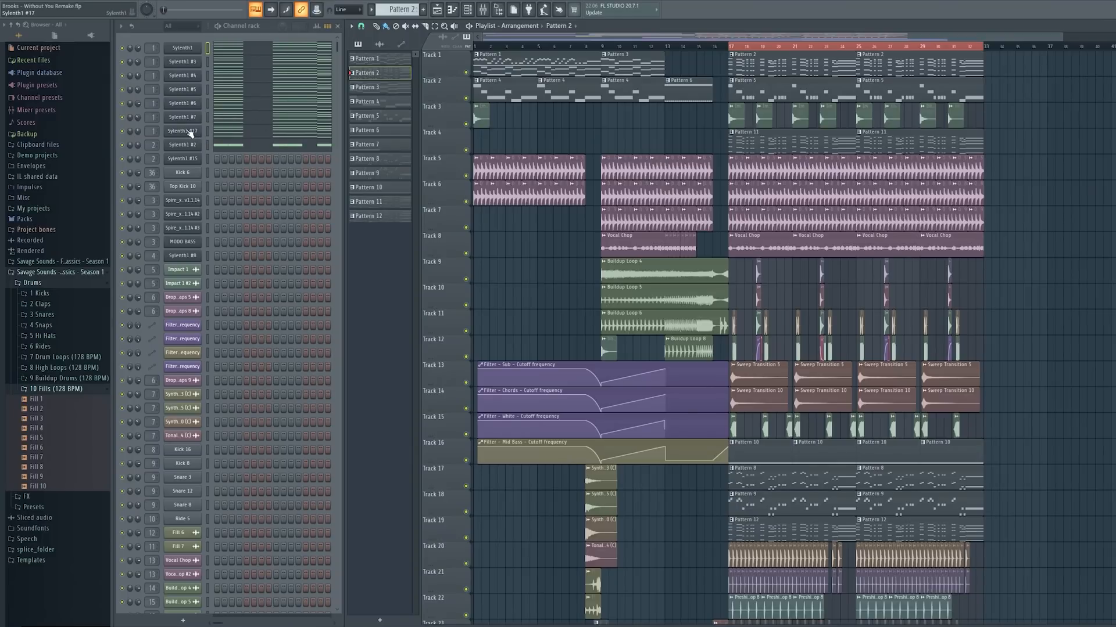
# Open the Sylenth1 #17 synth and show the Savage Sounds preset list, keeping the Chords 1 preset.
pyautogui.click(189, 133)
pyautogui.click(594, 205)
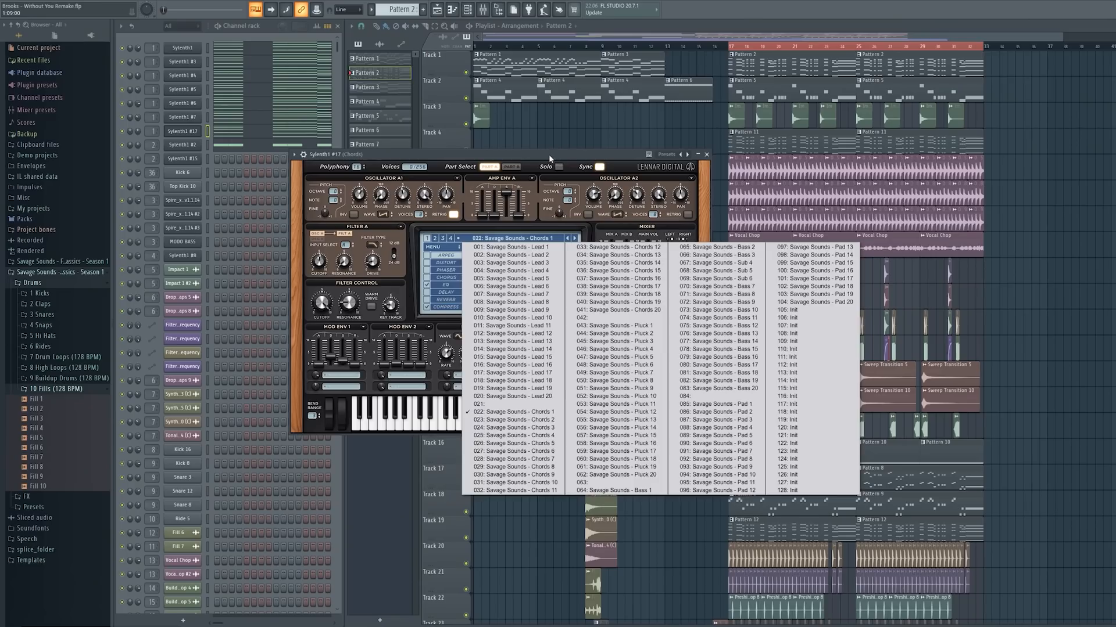
pyautogui.click(608, 234)
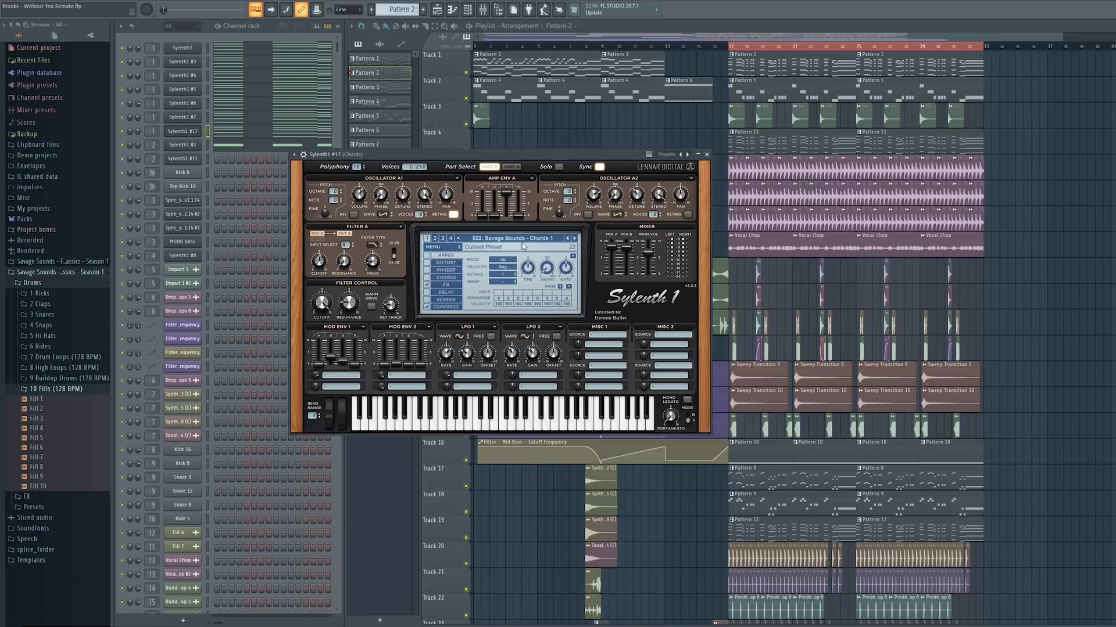
# Audition Pattern 2's chords with only the Sylenth1 #17 channel soloed, and unsolo it after stopping playback.
pyautogui.rightClick(124, 141)
pyautogui.click(183, 144)
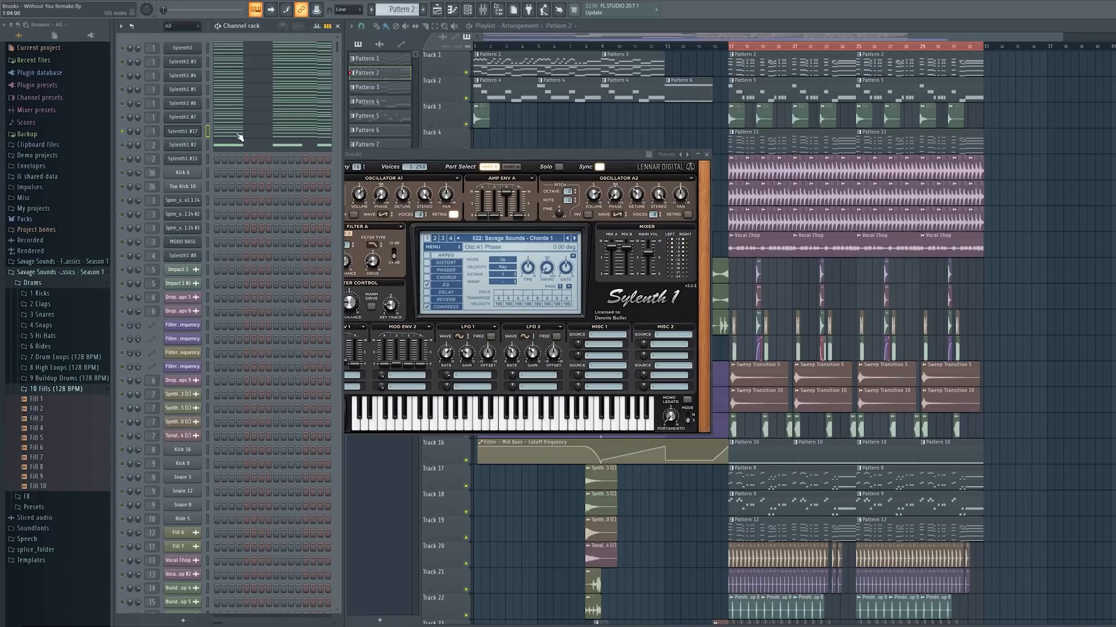
pyautogui.press('space')
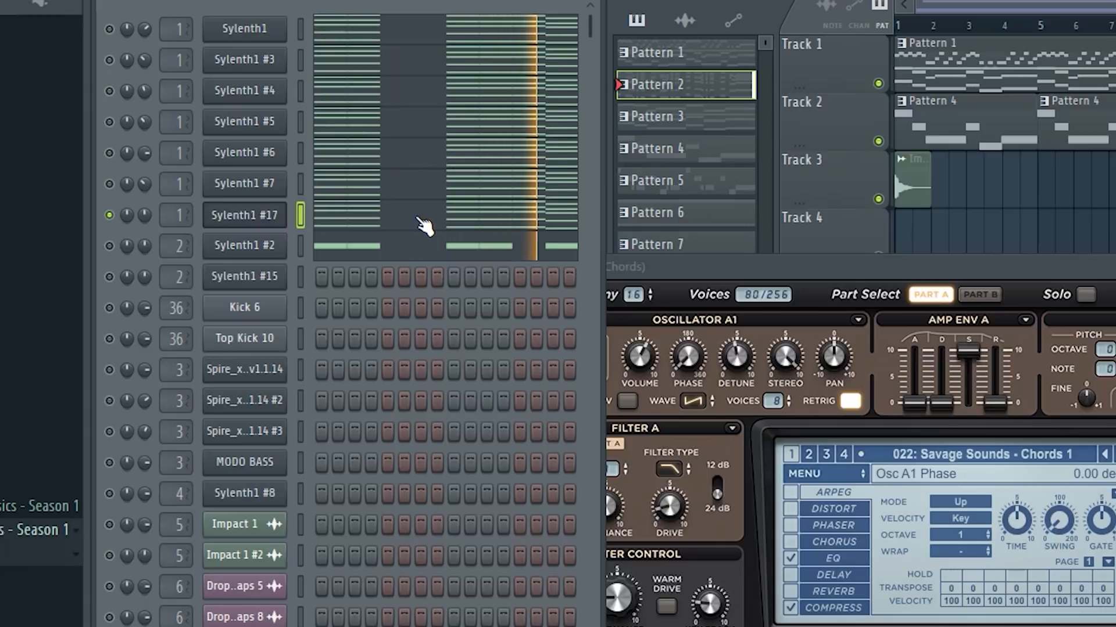
pyautogui.press('space')
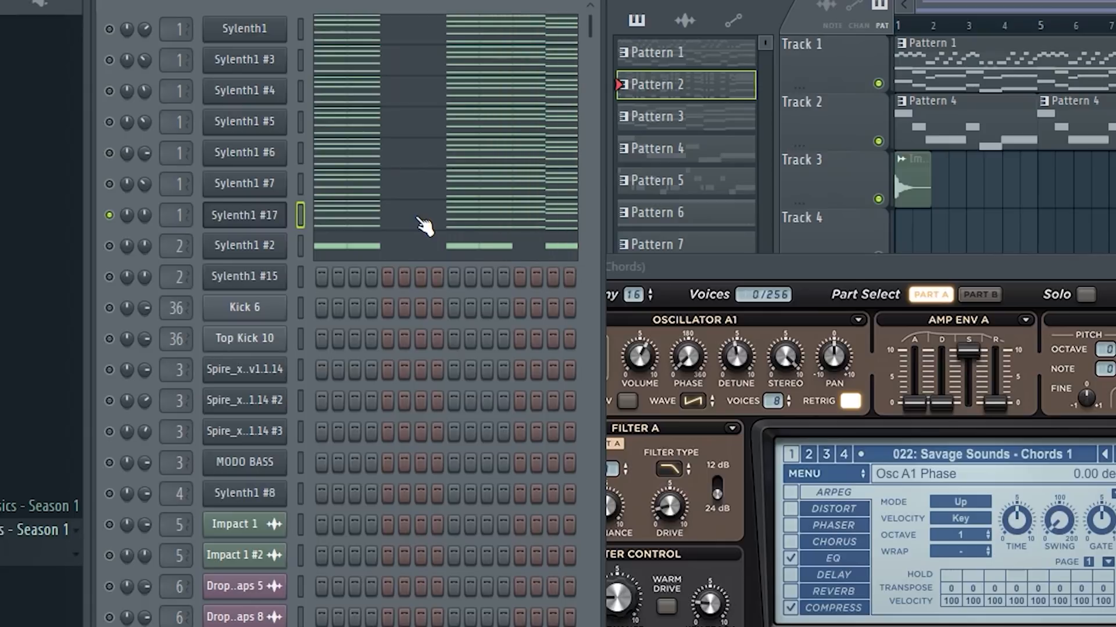
pyautogui.rightClick(109, 215)
pyautogui.click(133, 225)
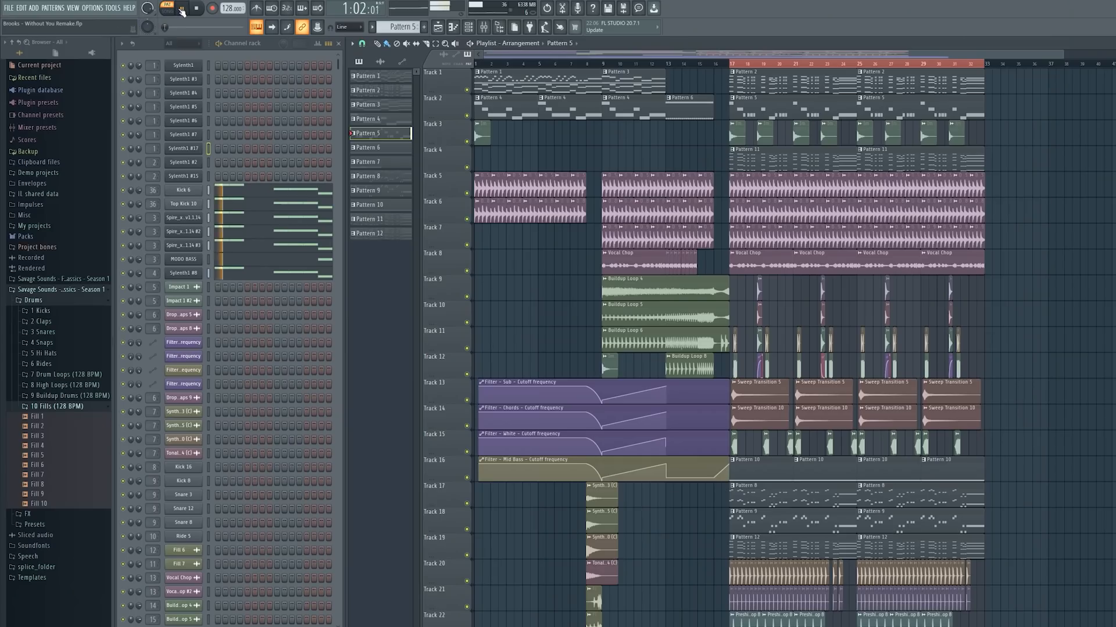
# Solo the Kick 6 channel in Pattern 5, play its notes in the piano roll, and return to the playlist.
pyautogui.click(299, 192)
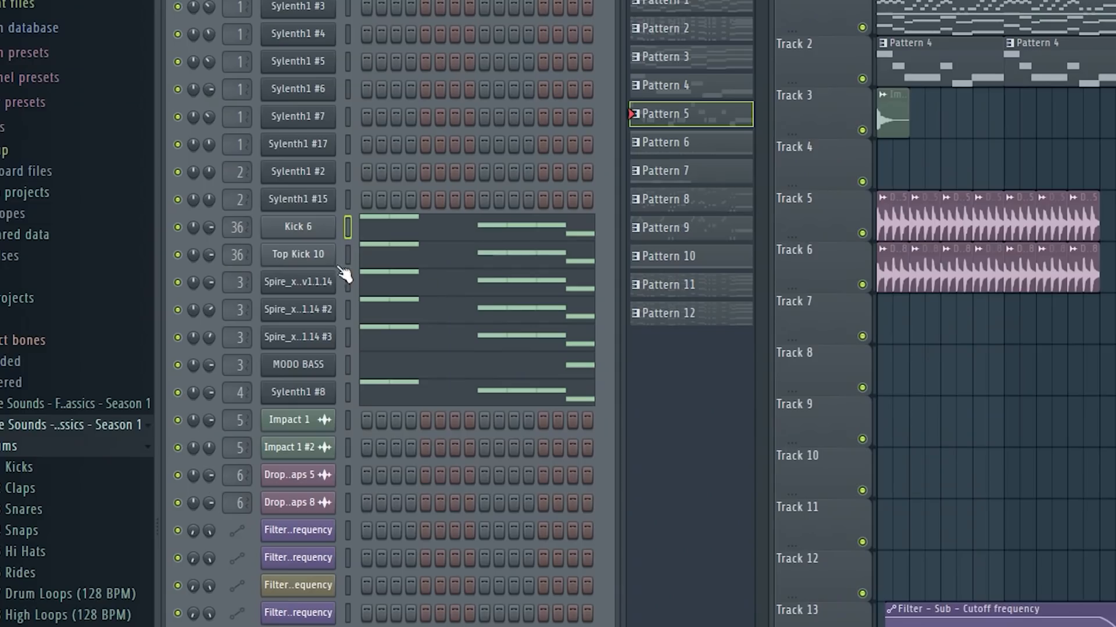
pyautogui.rightClick(181, 226)
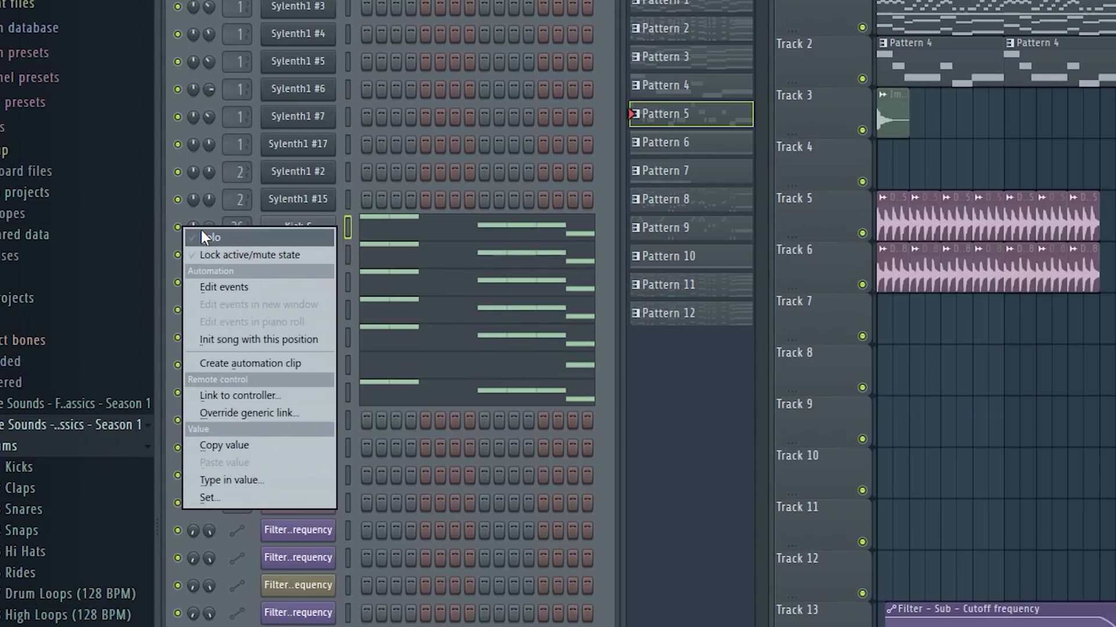
pyautogui.click(201, 232)
pyautogui.click(416, 233)
pyautogui.press('space')
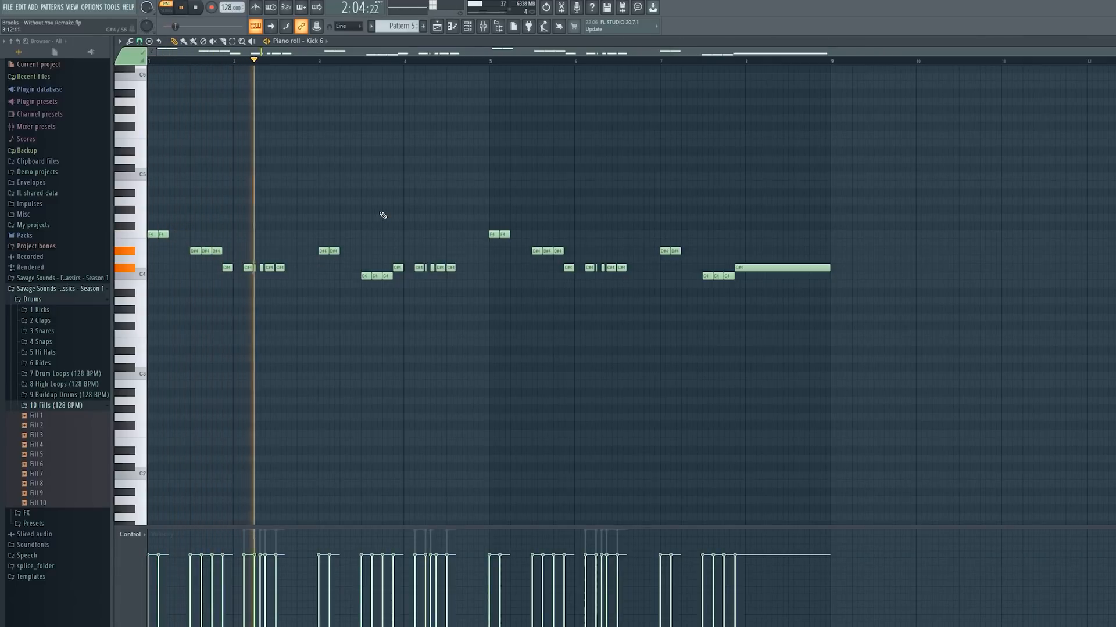
pyautogui.press('space')
pyautogui.press('Escape')
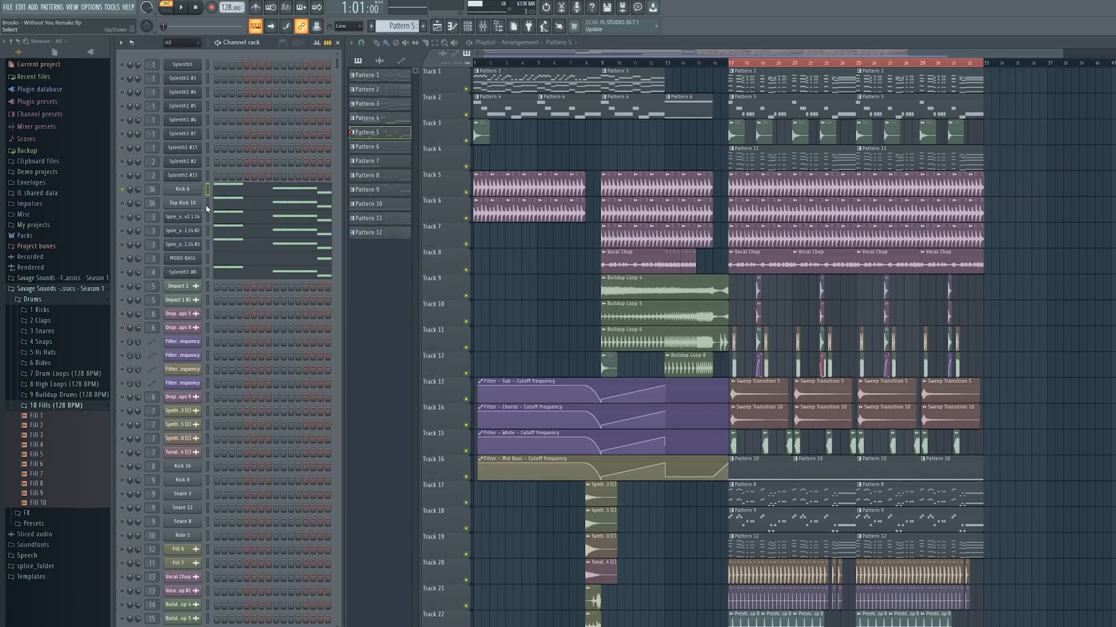
# Review the MODO BASS instrument's '60s P-Bass model and audition its soloed Pattern 5 notes.
pyautogui.click(243, 204)
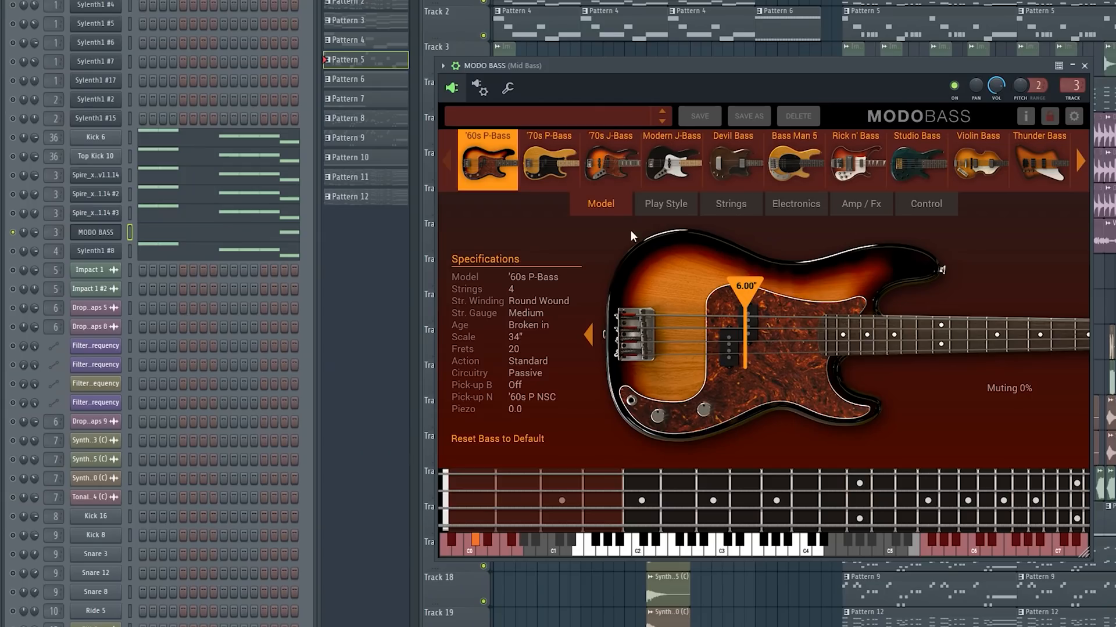
pyautogui.click(1085, 67)
pyautogui.press('space')
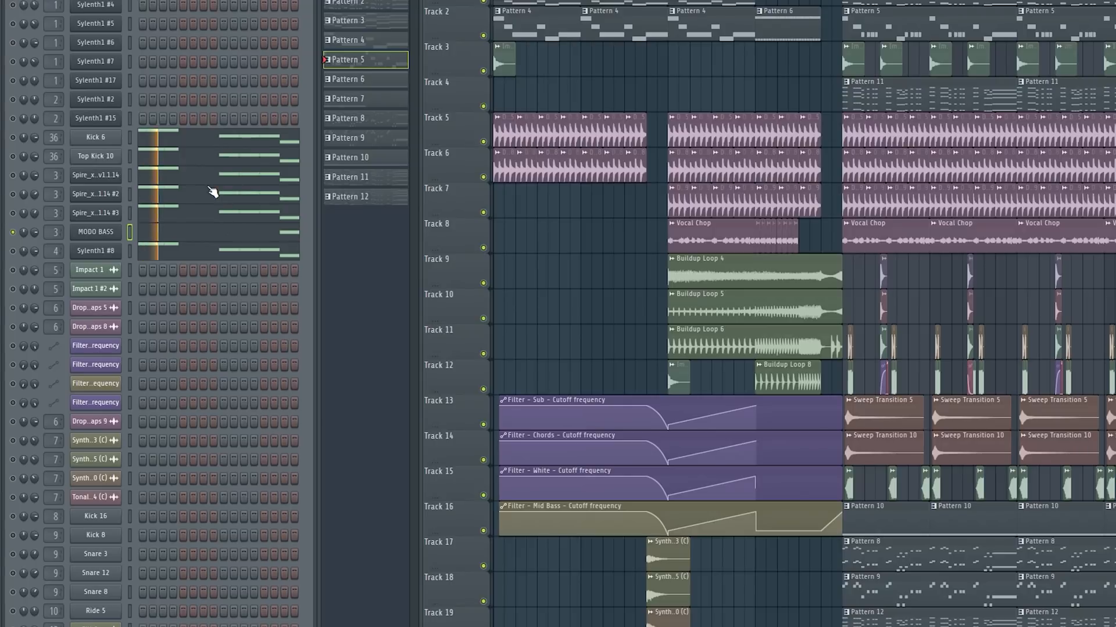
pyautogui.click(216, 232)
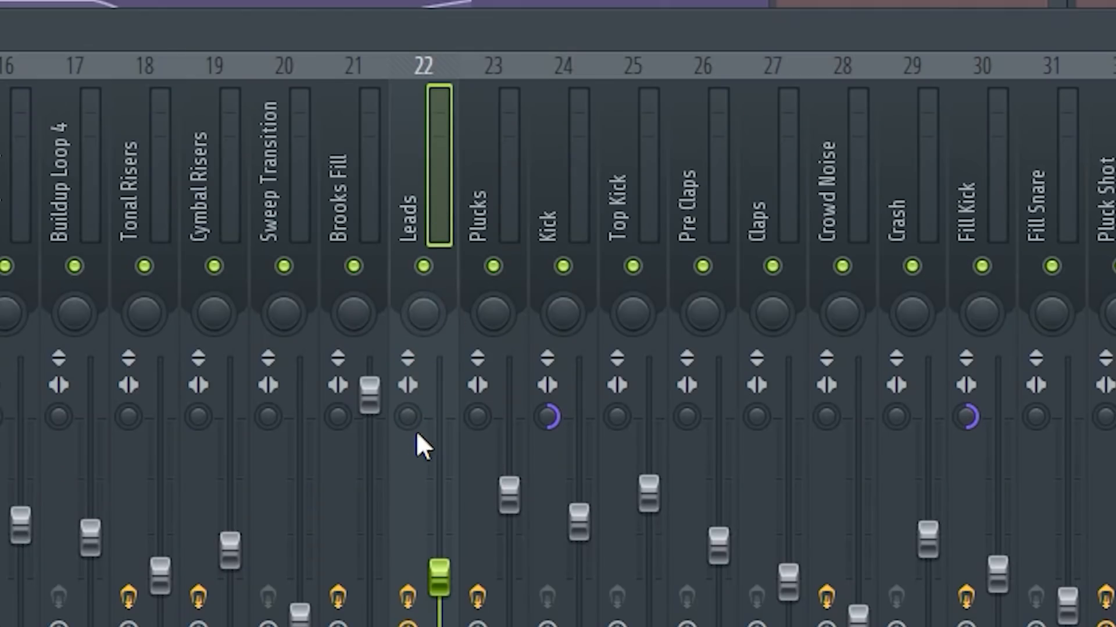
# Show the Leads track's Fruity Reeverb 2 and its controller link, accepting Peak ctrl - Peak with the inverted 1-Input mapping.
pyautogui.click(912, 103)
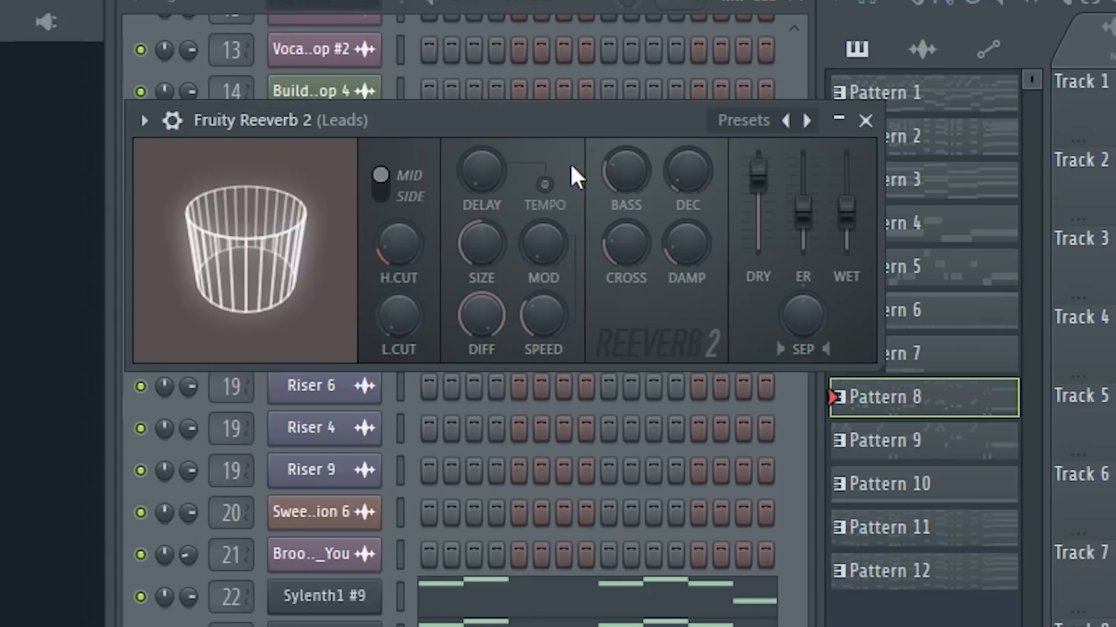
pyautogui.click(962, 471)
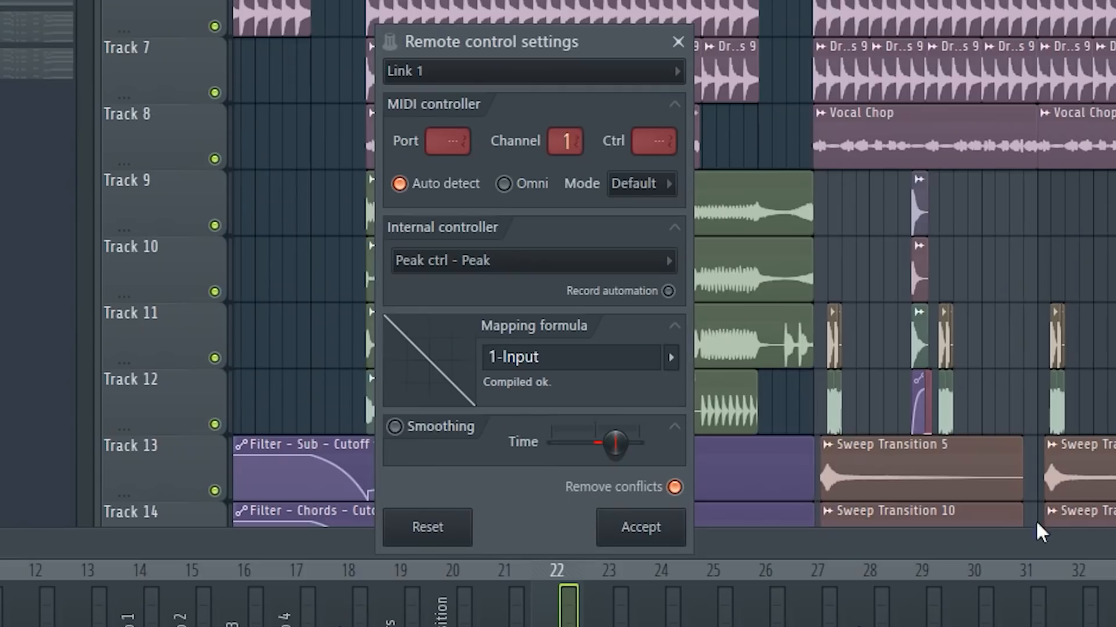
pyautogui.click(480, 262)
pyautogui.click(615, 462)
pyautogui.click(670, 357)
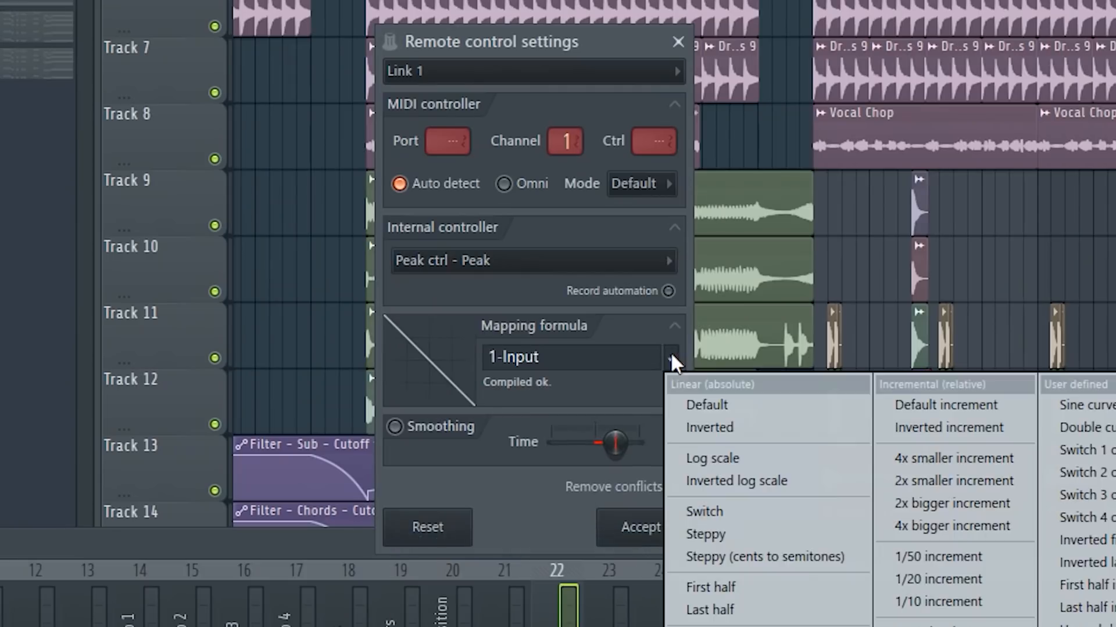
pyautogui.click(720, 446)
pyautogui.click(662, 533)
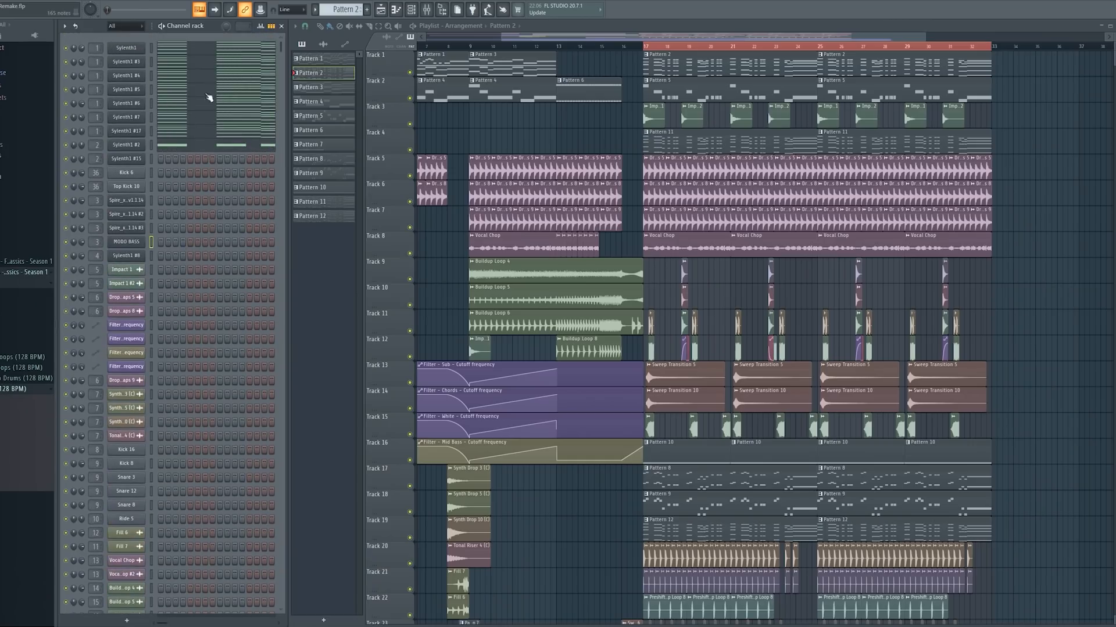
# Show the mixer and select the Chords track.
pyautogui.click(429, 10)
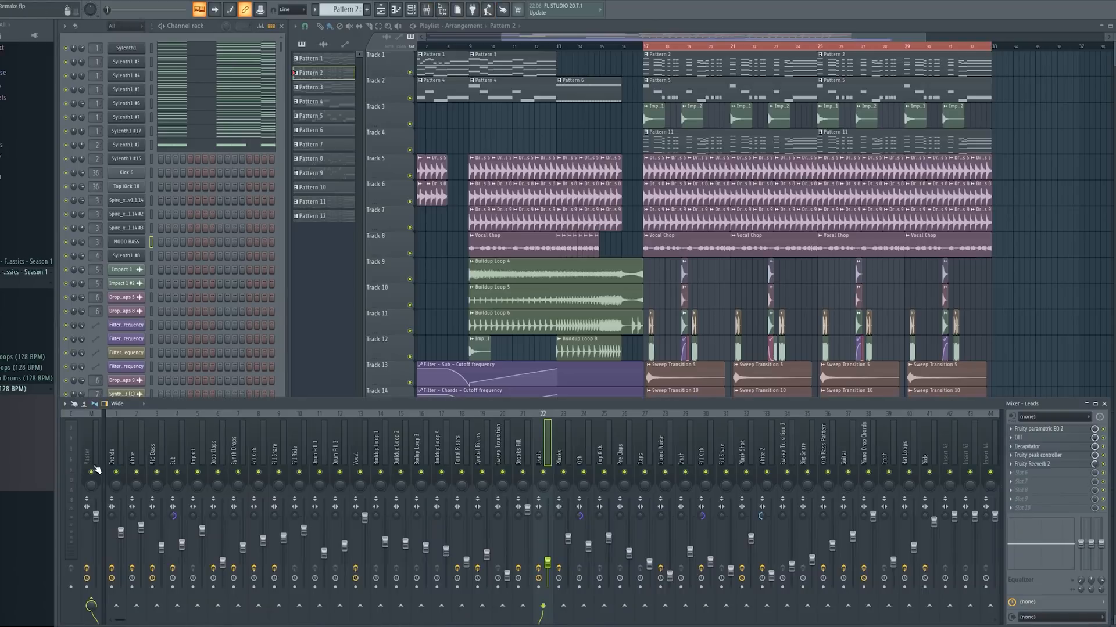
pyautogui.click(112, 449)
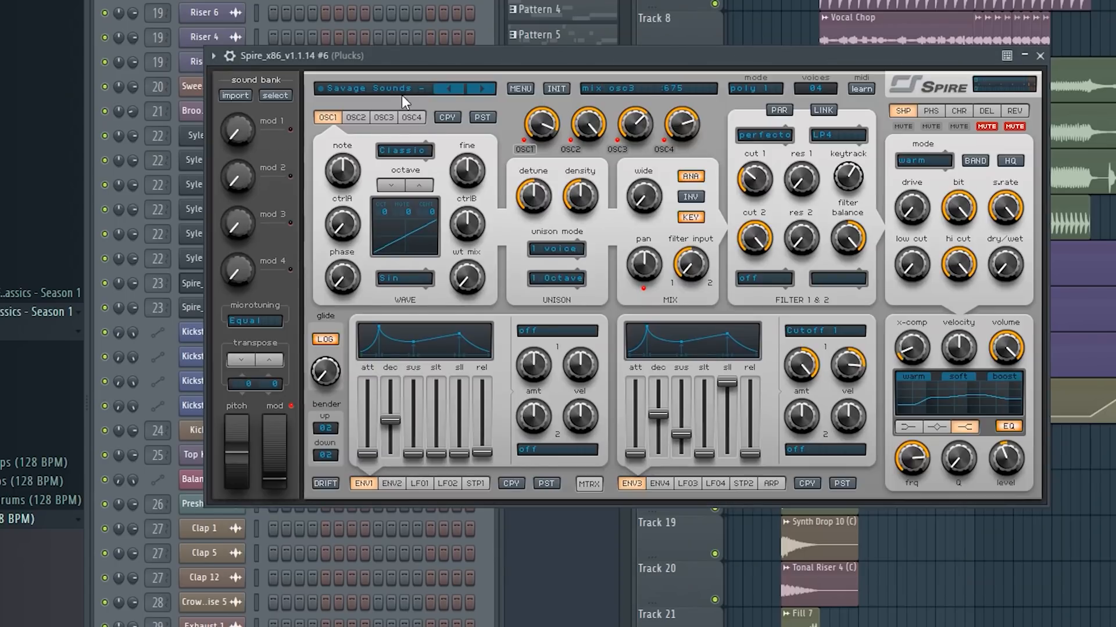
# Show the Savage Sounds preset list in Spire #6, keeping Pluck 12, and bring up the second Plucks Spire channel.
pyautogui.click(380, 90)
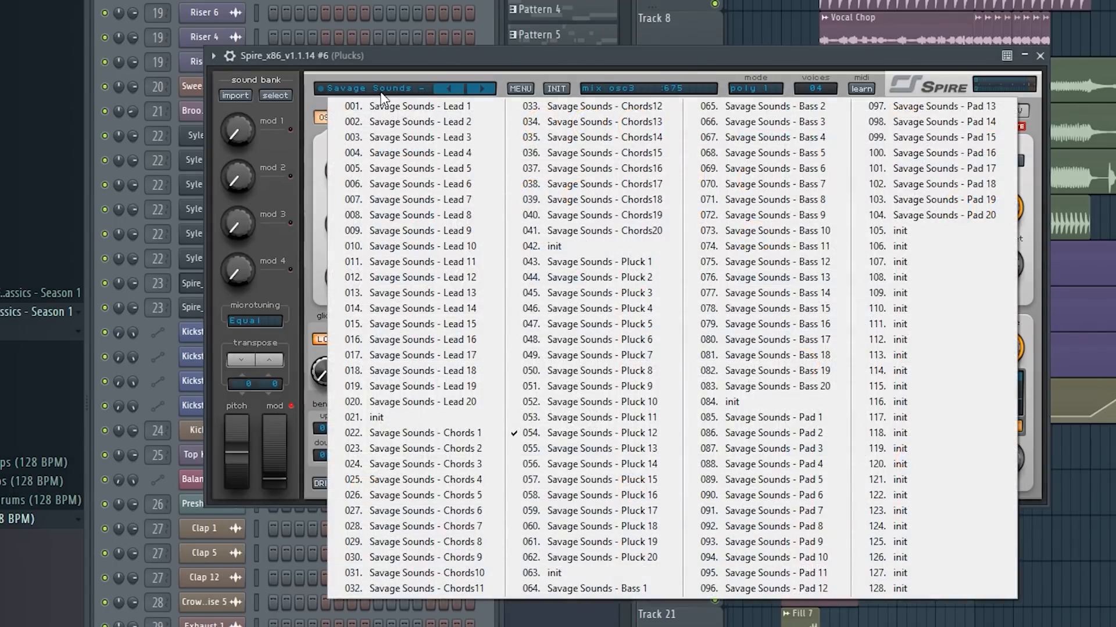
pyautogui.click(1040, 55)
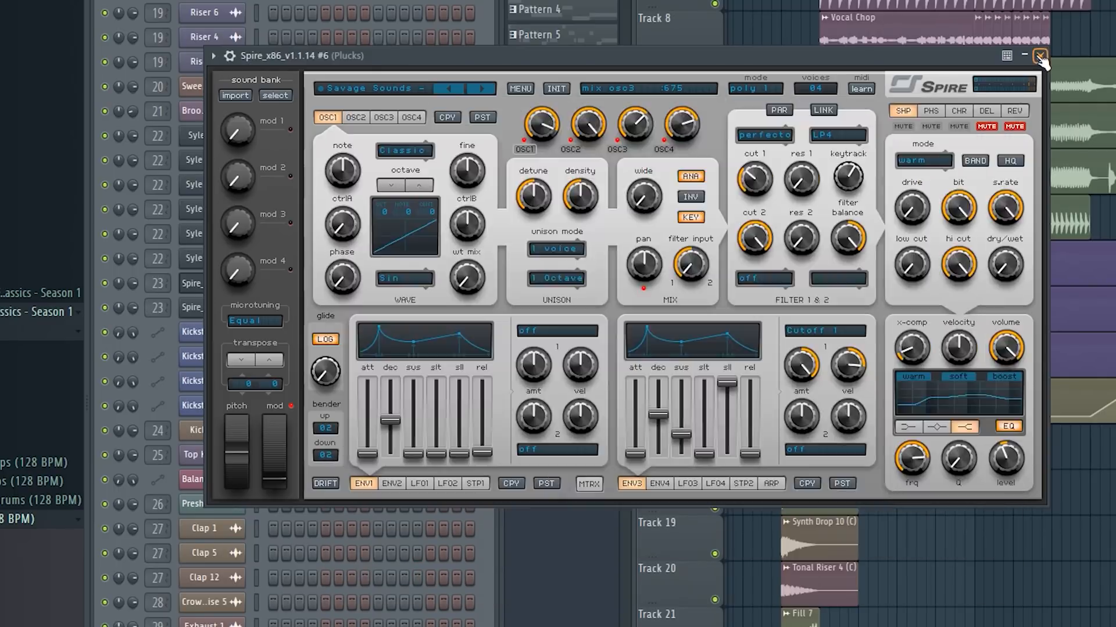
pyautogui.click(1040, 56)
pyautogui.click(218, 308)
pyautogui.click(417, 111)
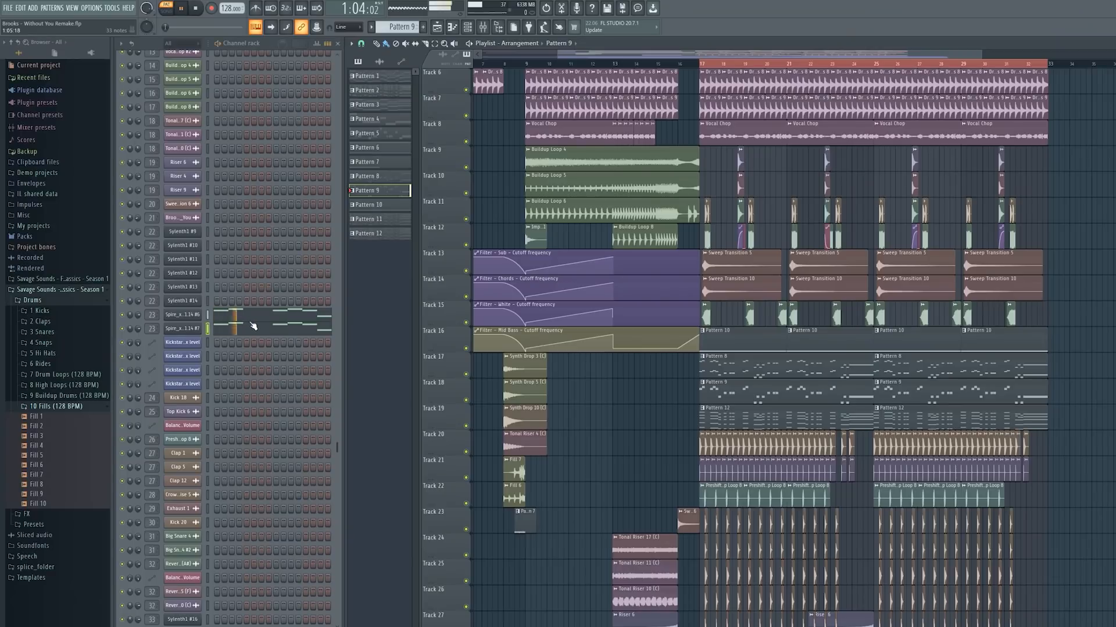
# Show the Plucks mixer track's Fruity parametric EQ 2 and Fruity Reeverb 2 side by side while Pattern 9 plays.
pyautogui.click(483, 28)
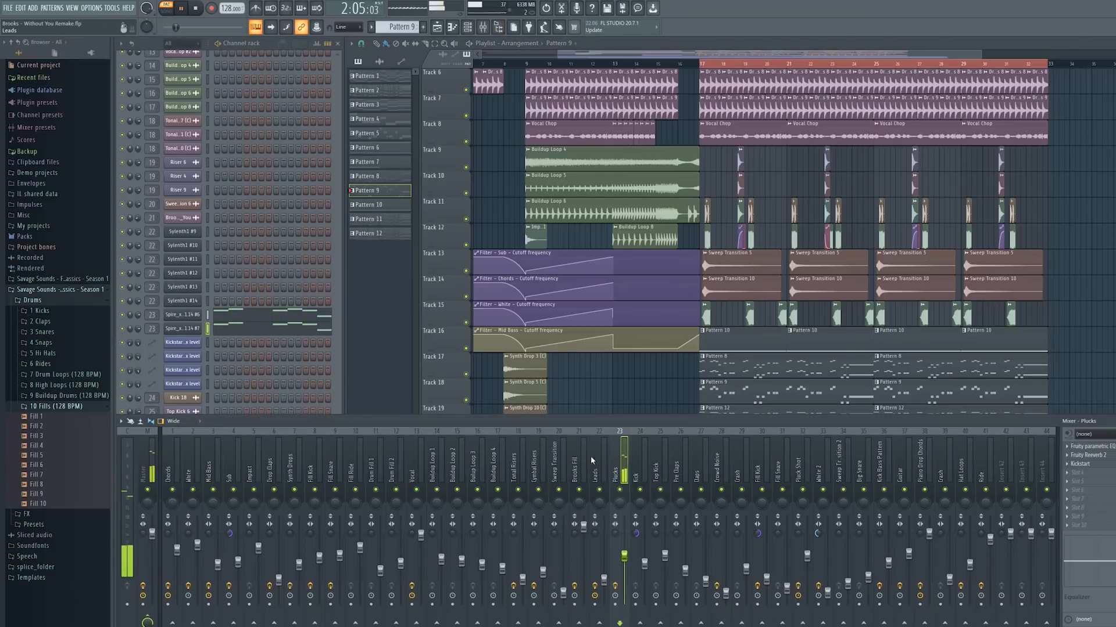
pyautogui.click(1106, 446)
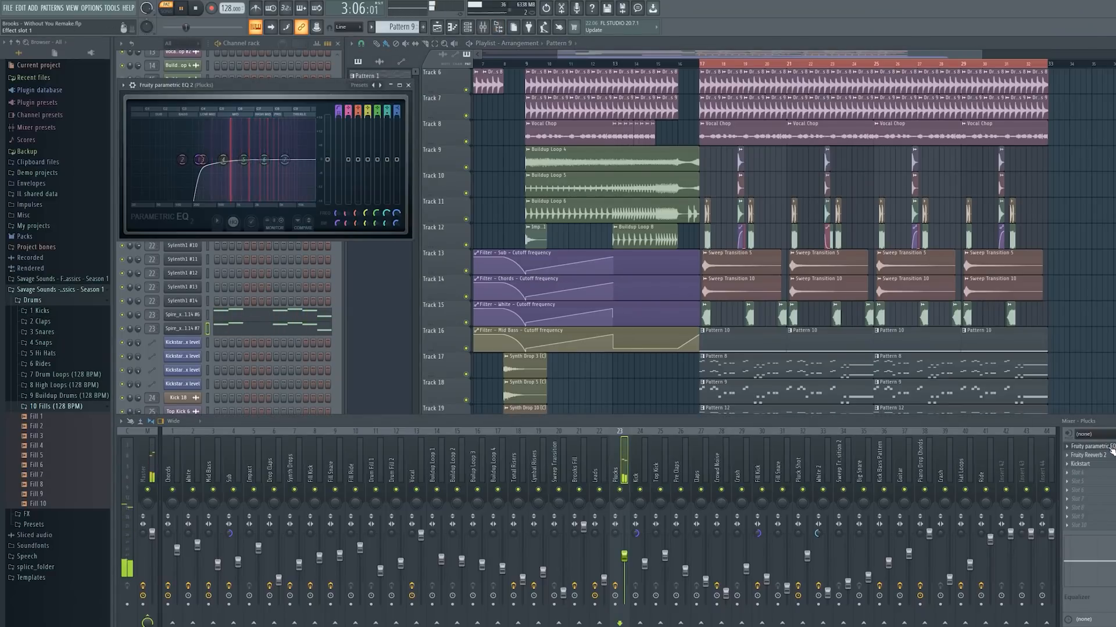
pyautogui.click(1107, 455)
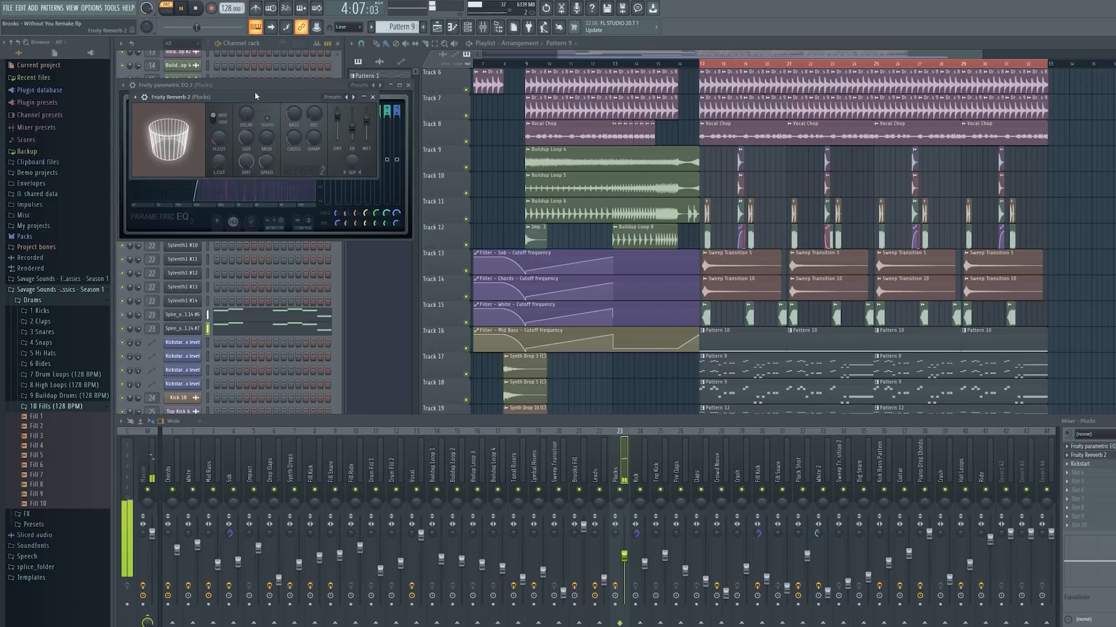
pyautogui.moveTo(232, 97); pyautogui.dragTo(578, 109)
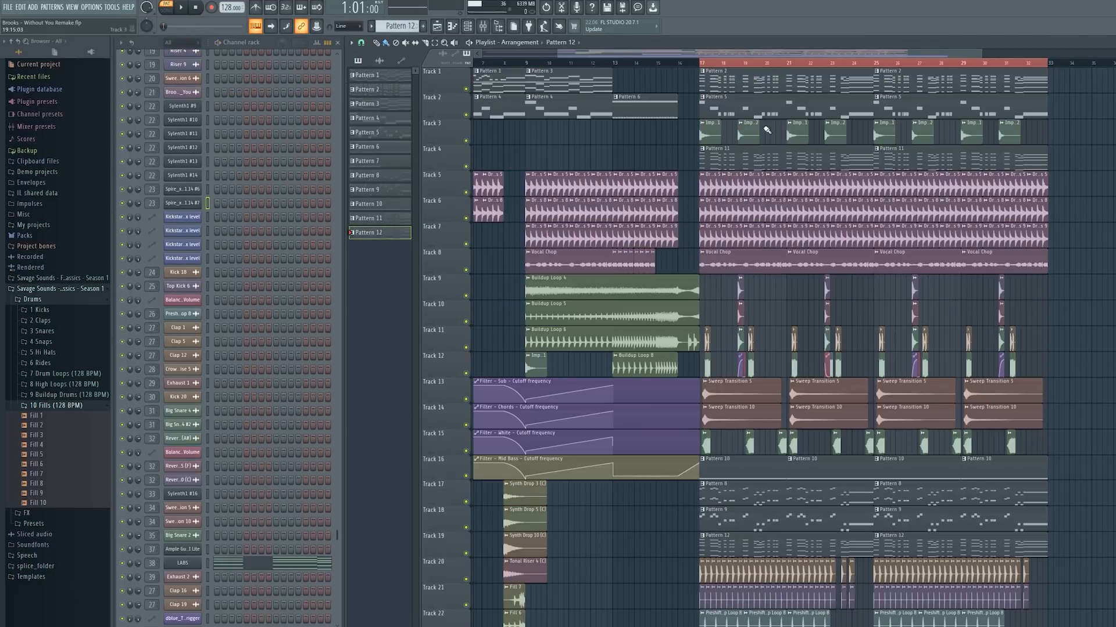
# Pick Pattern 2 from the drop's first track and review its chords in the Sylenth1 #4 channel.
pyautogui.click(753, 85)
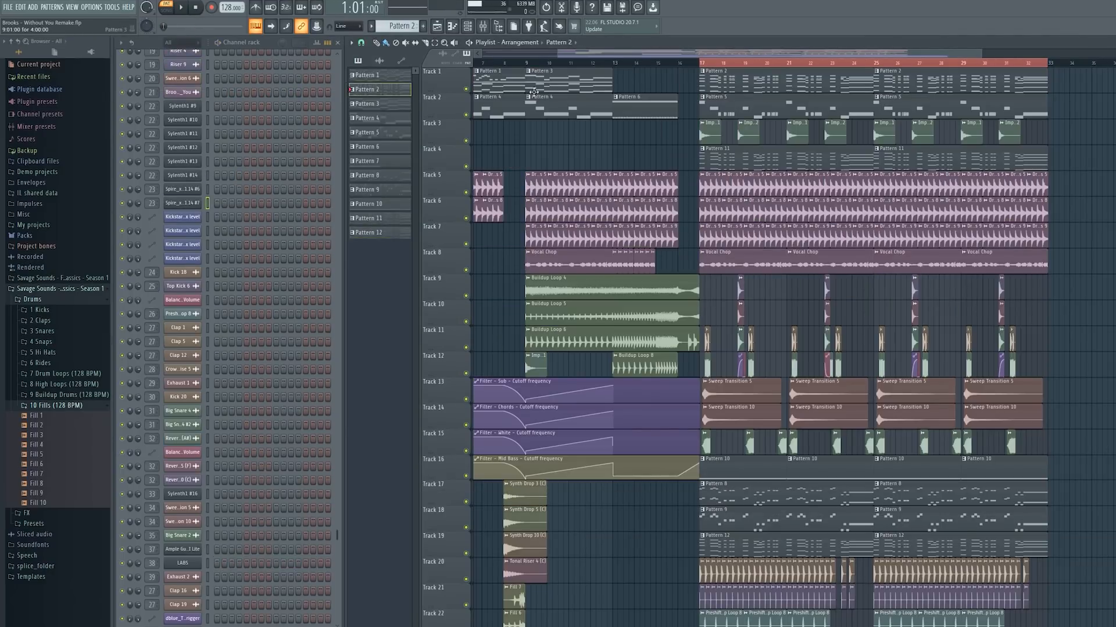
pyautogui.scroll(15, 308, 152)
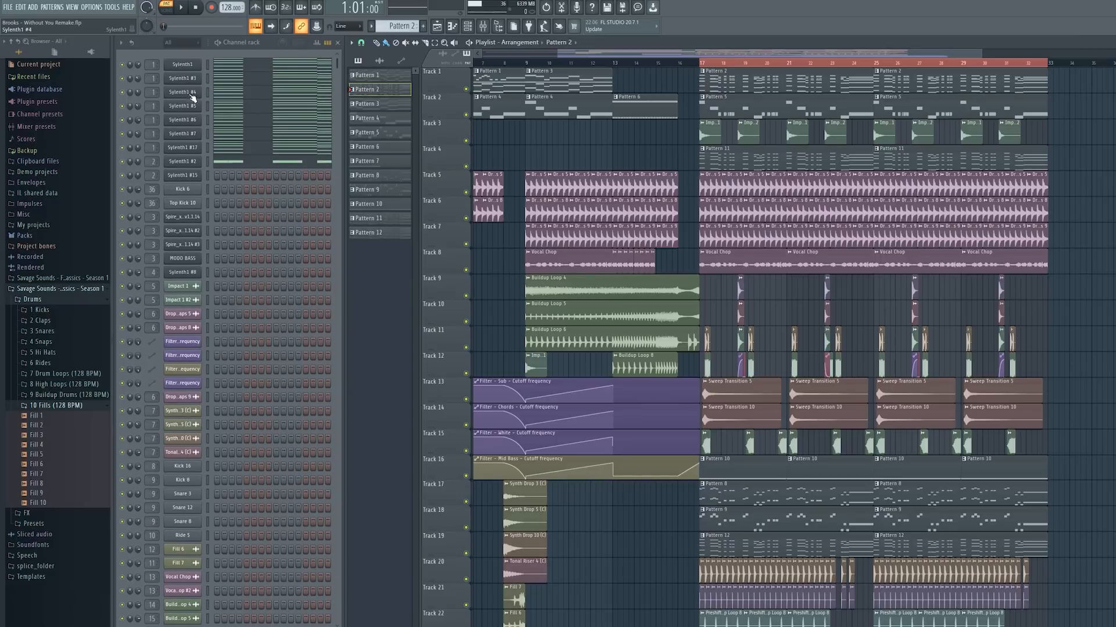
pyautogui.rightClick(199, 92)
pyautogui.click(310, 103)
# Pick Pattern 12 from Track 19, play it, and review the LABS instrument and its chord notes.
pyautogui.scroll(-6, 757, 335)
pyautogui.click(732, 385)
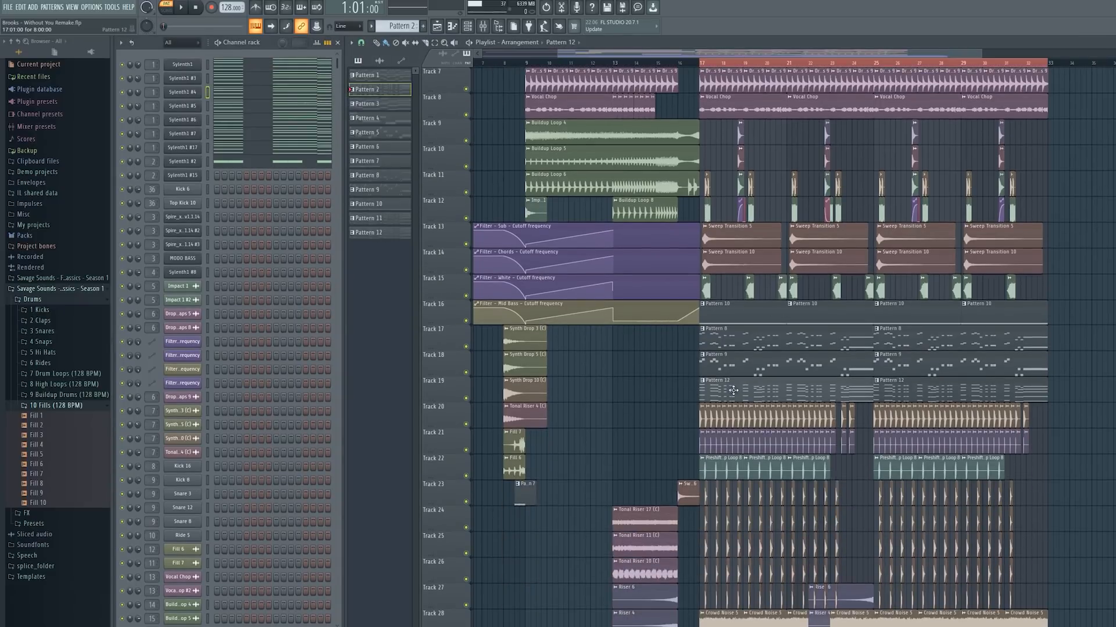
pyautogui.scroll(-6, 254, 397)
pyautogui.scroll(-10, 254, 396)
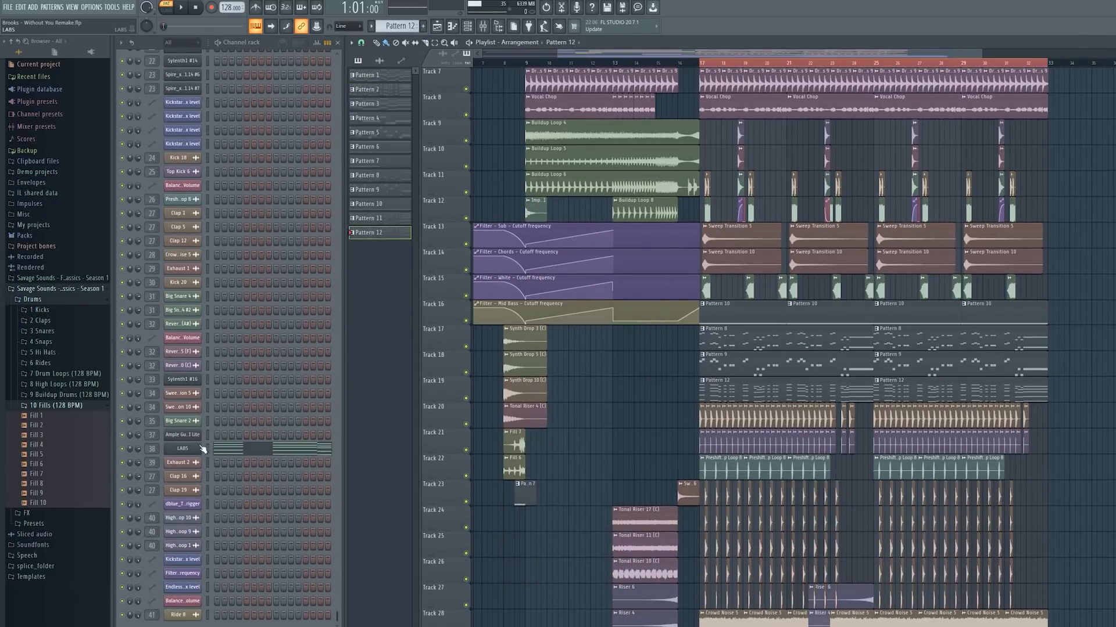
pyautogui.press('space')
pyautogui.click(188, 448)
pyautogui.click(654, 82)
pyautogui.click(299, 449)
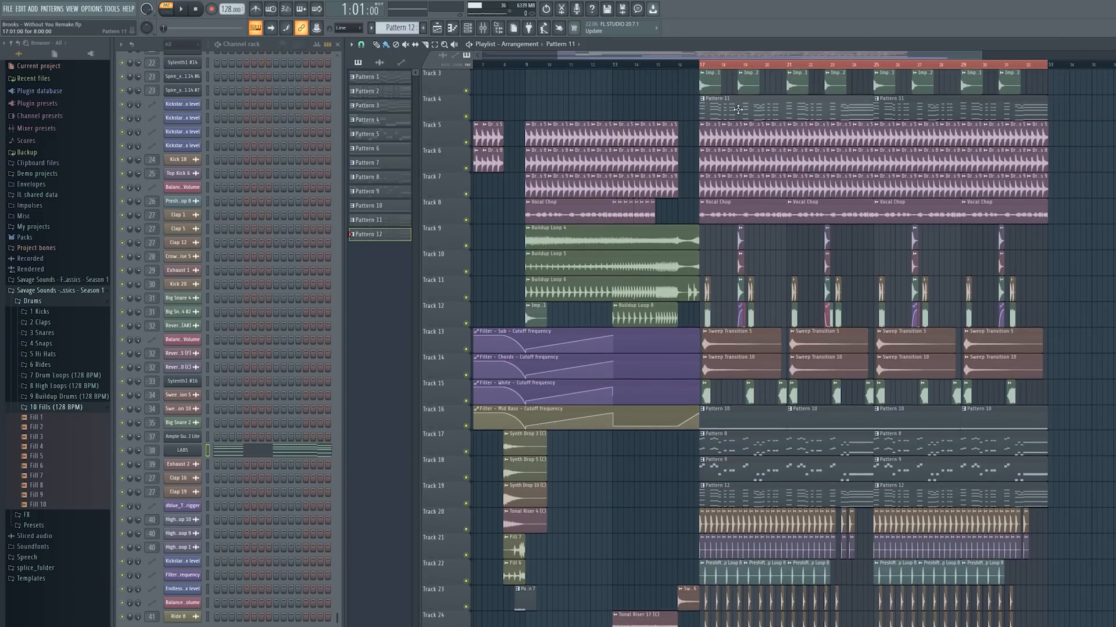
# Play Pattern 11 from Track 4 and review the Ample Guitar M II Lite instrument and its notes.
pyautogui.click(738, 109)
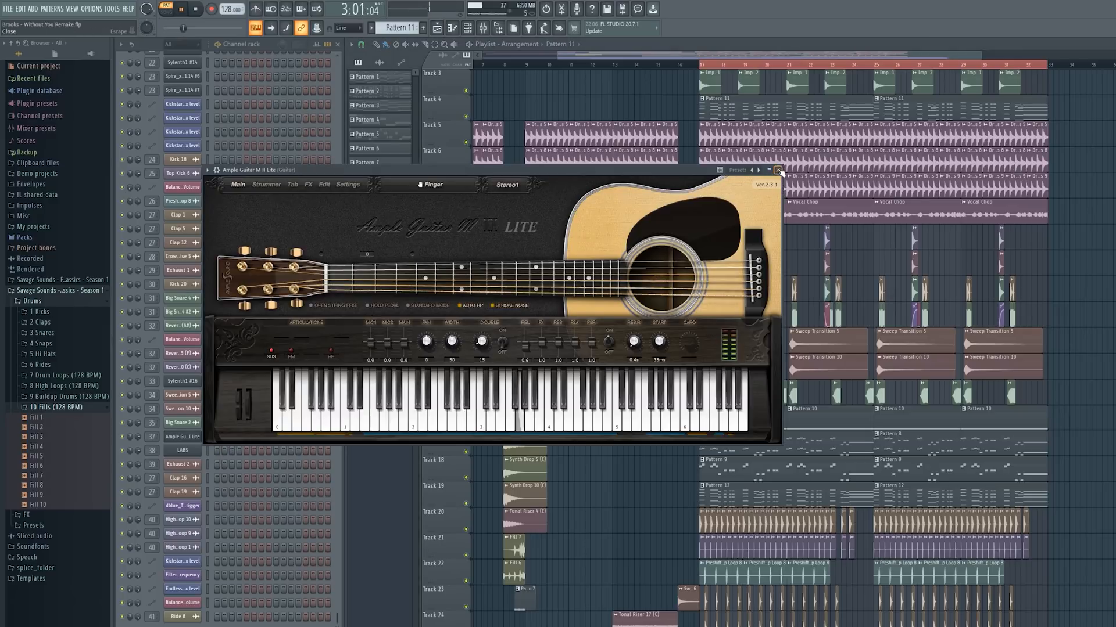
pyautogui.click(779, 170)
pyautogui.click(319, 438)
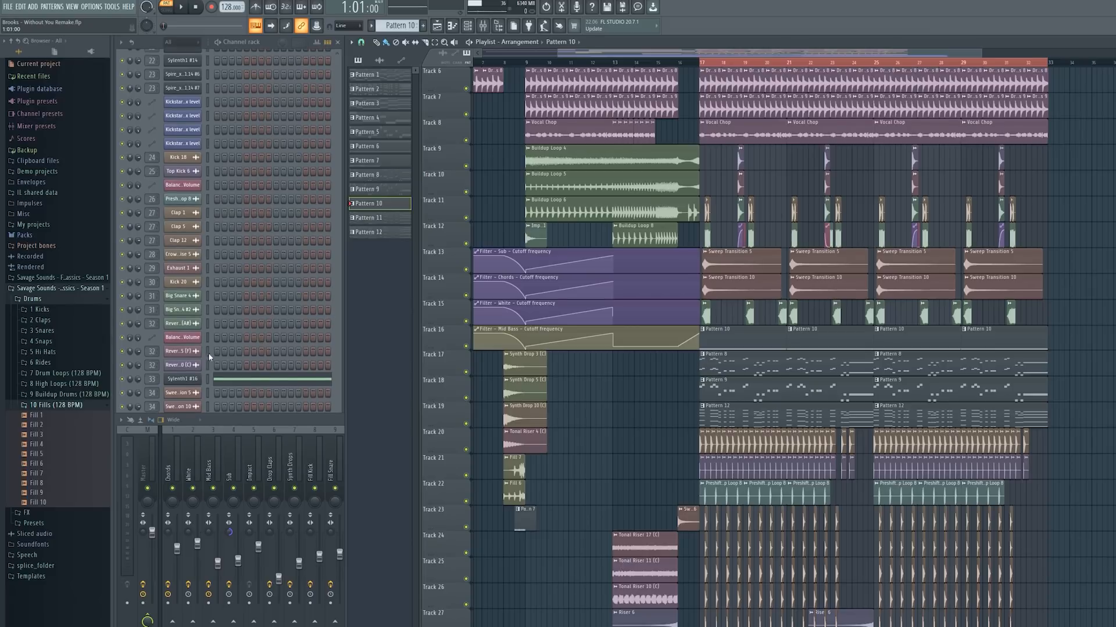
# Play Pattern 10's white noise in Sylenth1 #16 and show the White 2 track's Fruity parametric EQ 2 beside the synth.
pyautogui.click(182, 379)
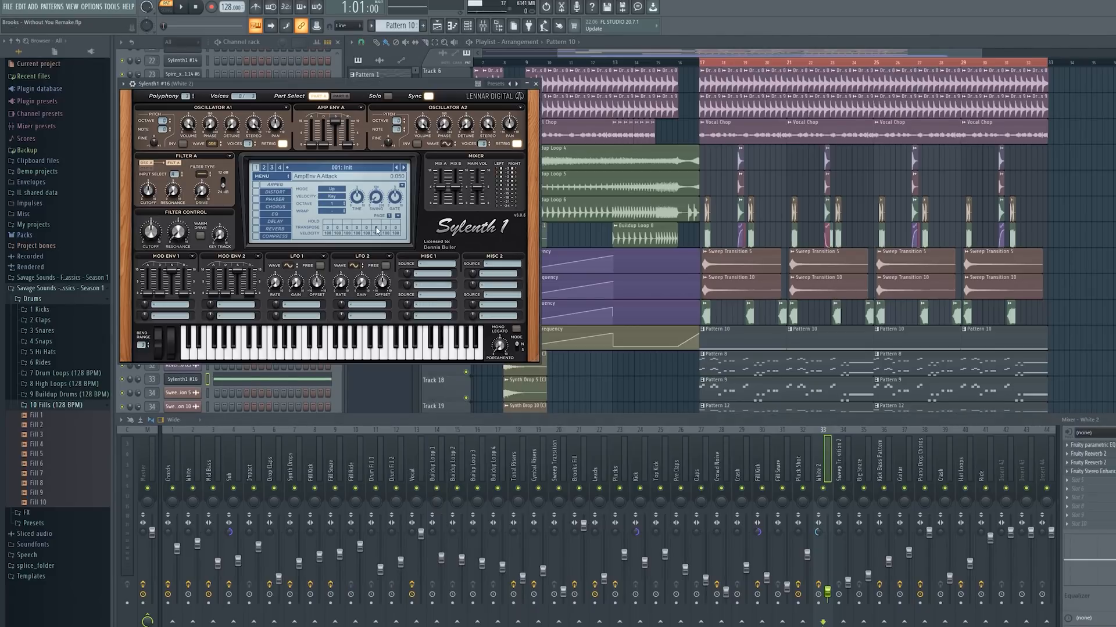
pyautogui.press('space')
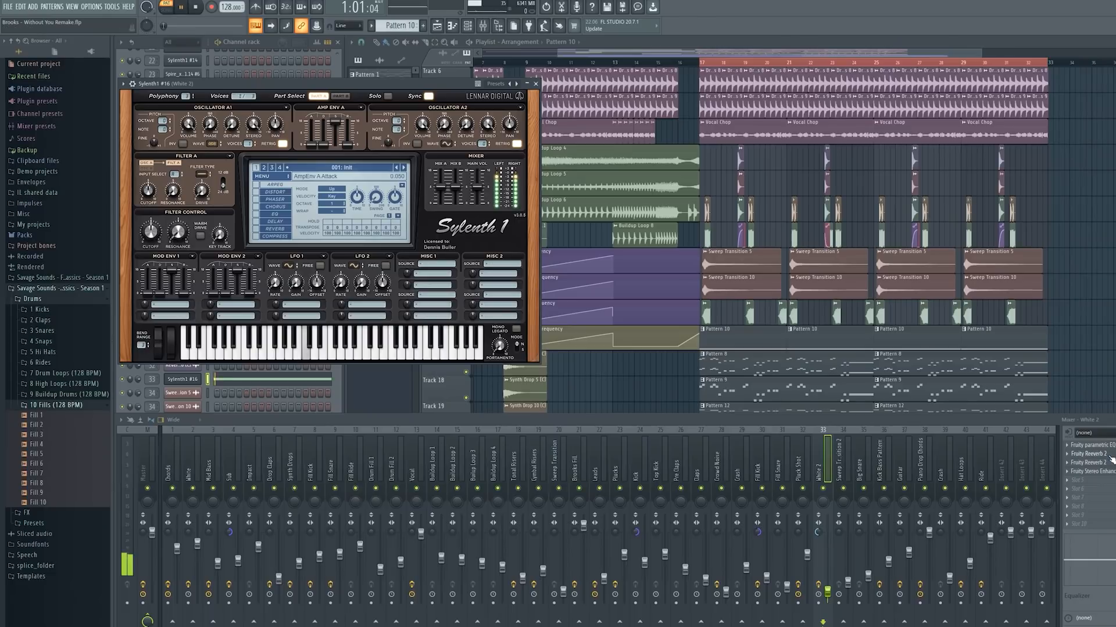
pyautogui.click(1088, 445)
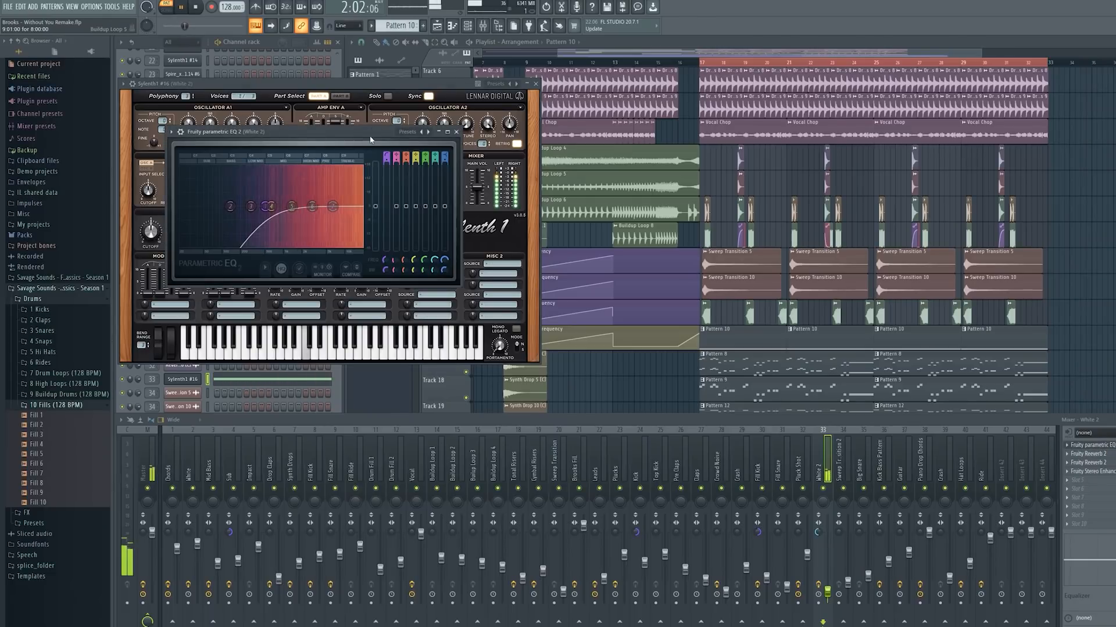
pyautogui.moveTo(215, 131); pyautogui.dragTo(674, 145)
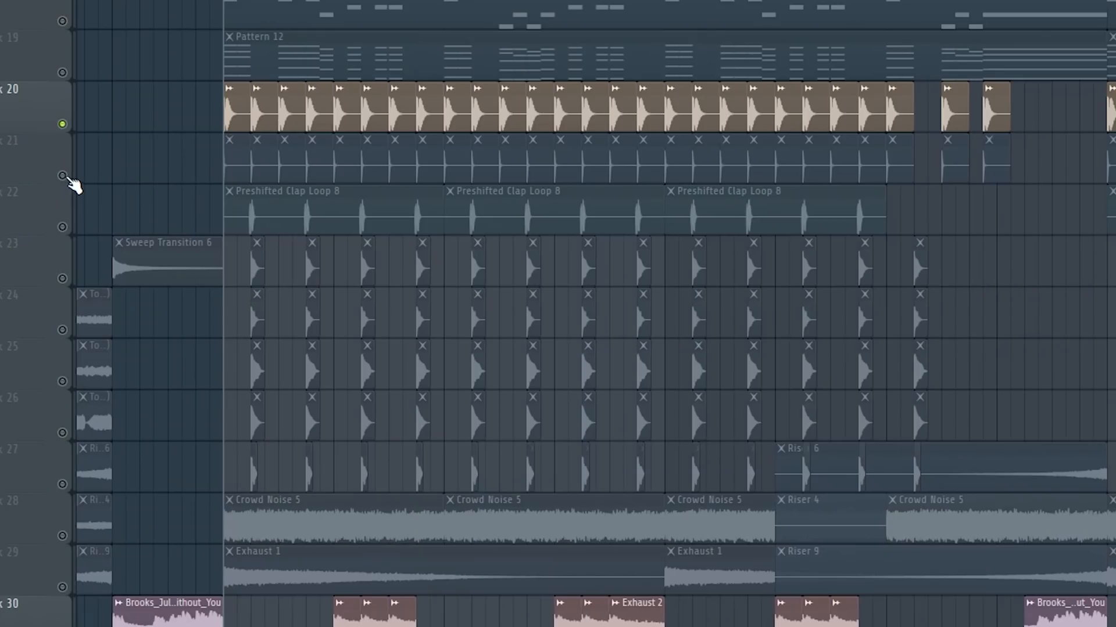
# Unmute playlist tracks 21 to 27 one by one, adding the top kick, Preshifted Clap Loop 8 and clap layers to the kick.
pyautogui.click(63, 176)
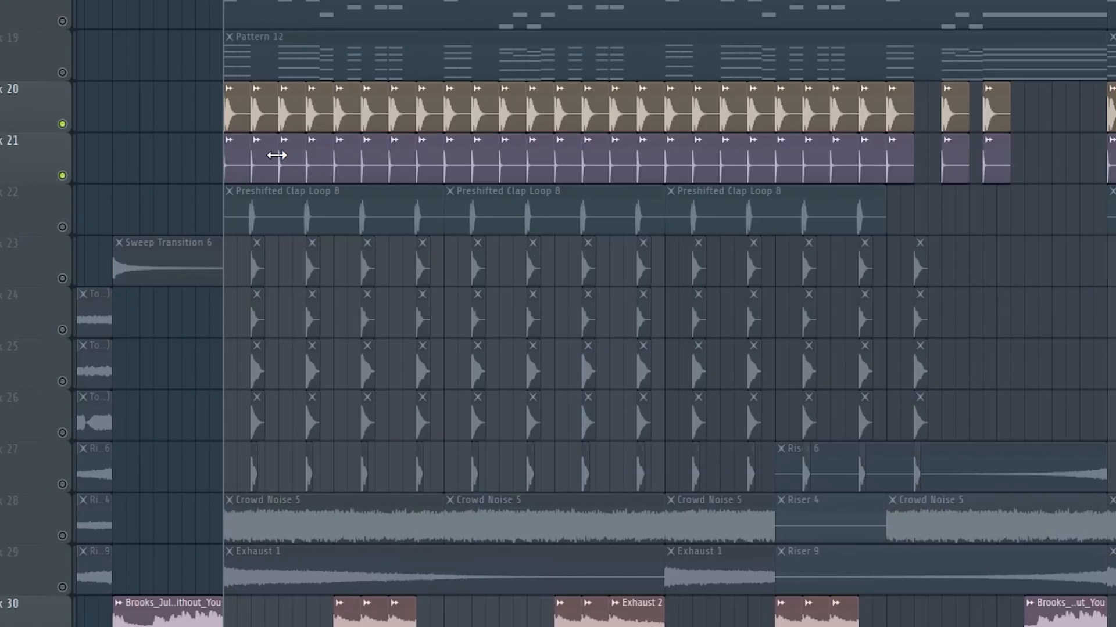
pyautogui.click(63, 227)
pyautogui.scroll(3, 250, 233)
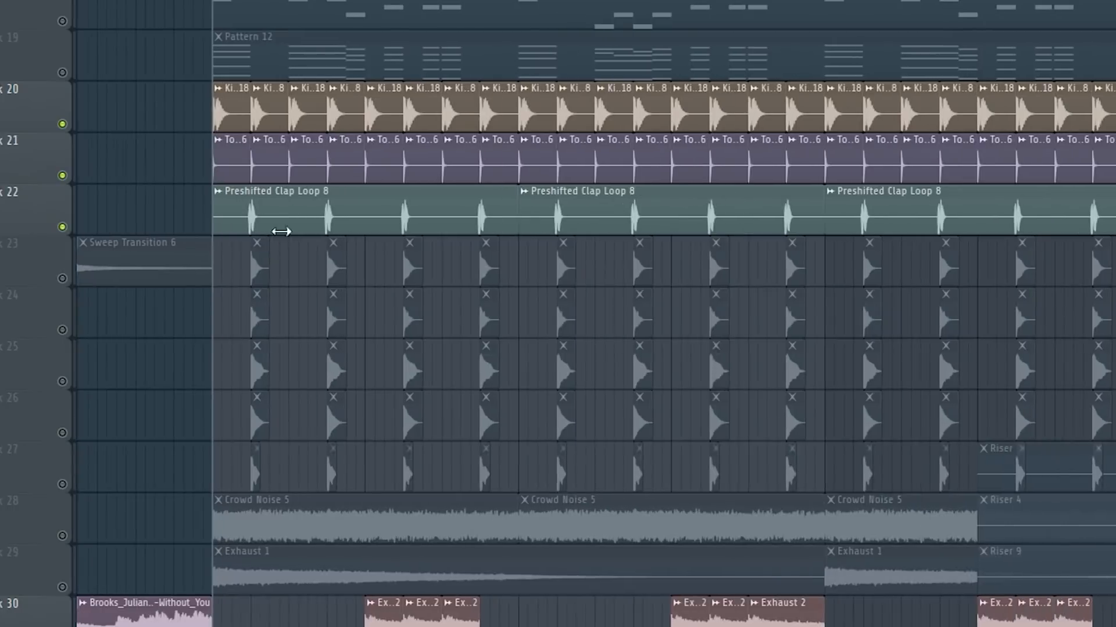
pyautogui.click(64, 279)
pyautogui.click(63, 330)
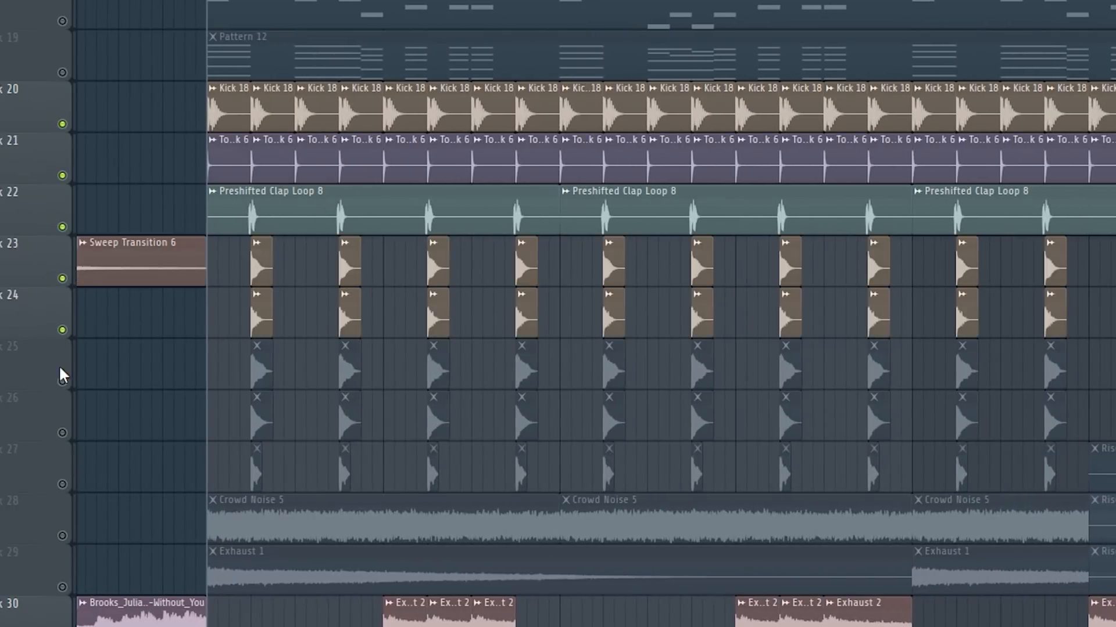
pyautogui.click(62, 382)
pyautogui.click(62, 433)
pyautogui.click(63, 485)
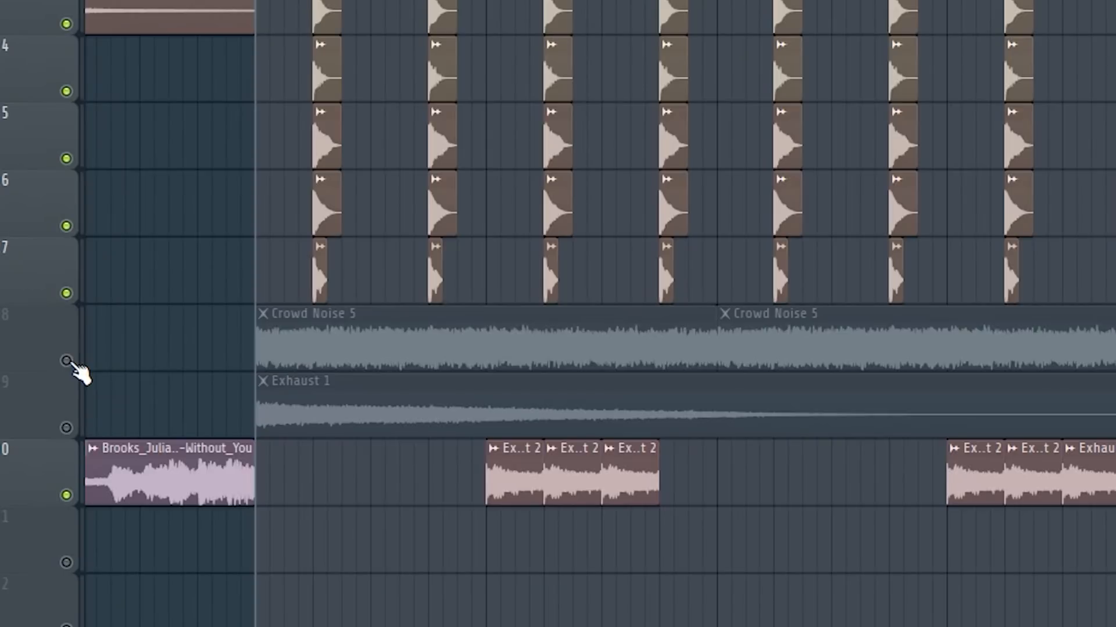
# Unmute the Crowd Noise 5 and Exhaust 1 tracks and the three High Loop tracks to complete the drop's drum layers.
pyautogui.click(62, 536)
pyautogui.click(66, 428)
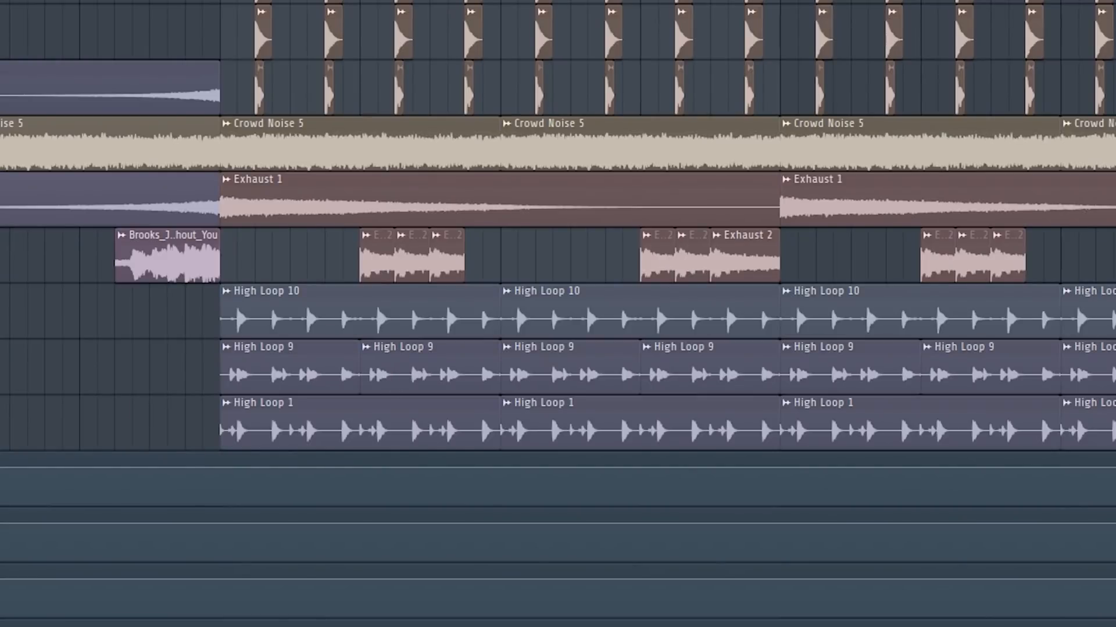
pyautogui.hscroll(3, 558, 255)
pyautogui.scroll(-8, 488, 5)
pyautogui.click(1, 314)
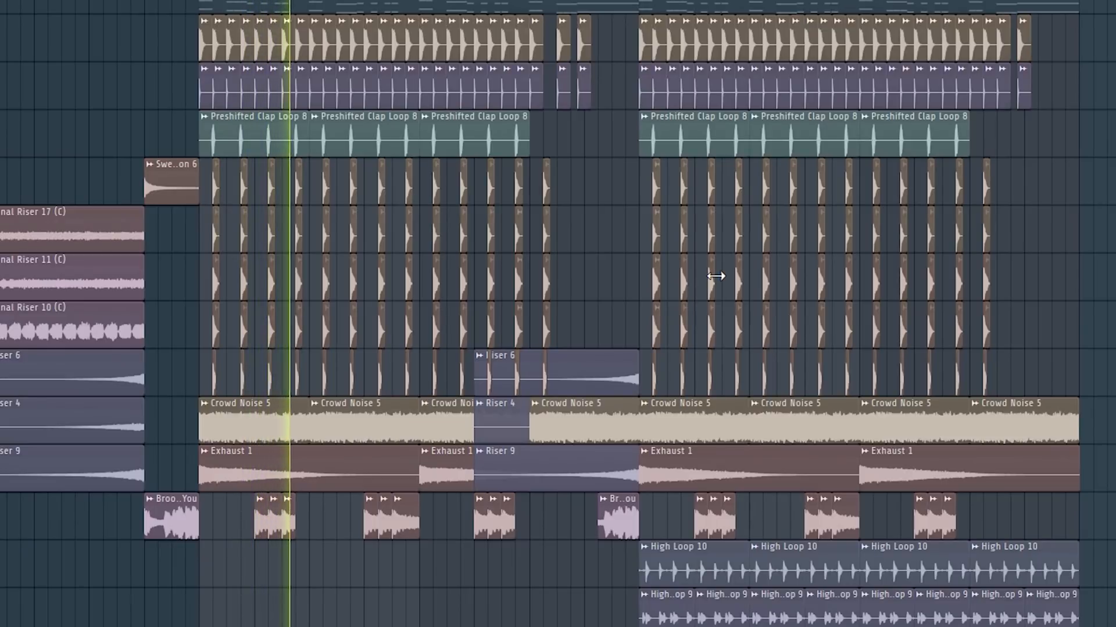
# Play the drop and follow its crowd noise, exhaust, riser and high loop layers across both halves.
pyautogui.scroll(-4, 595, 370)
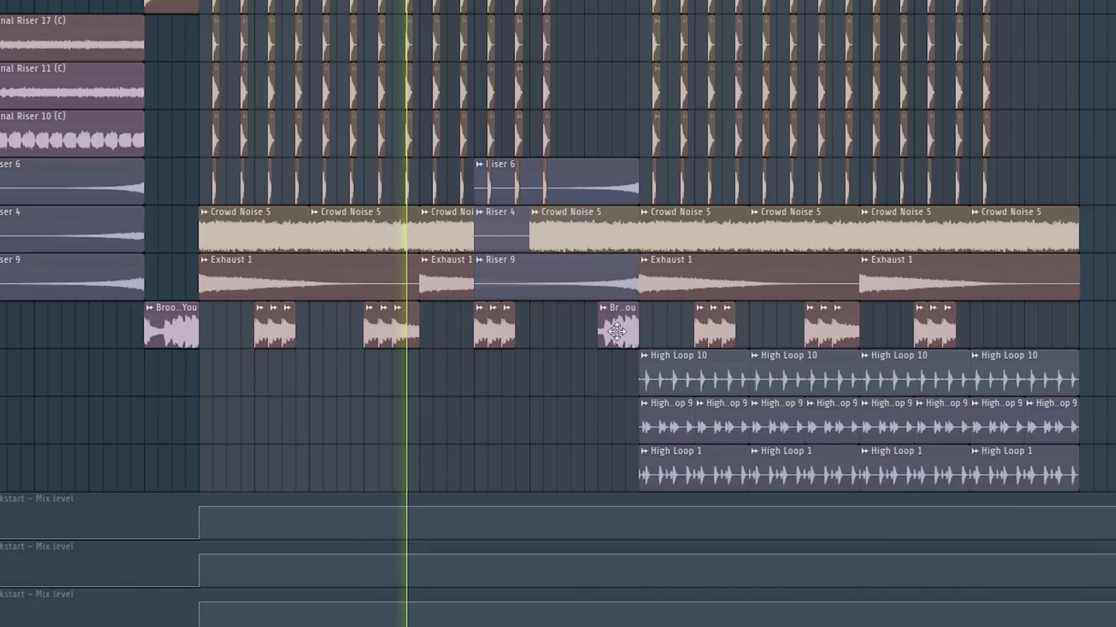
pyautogui.hscroll(3, 525, 375)
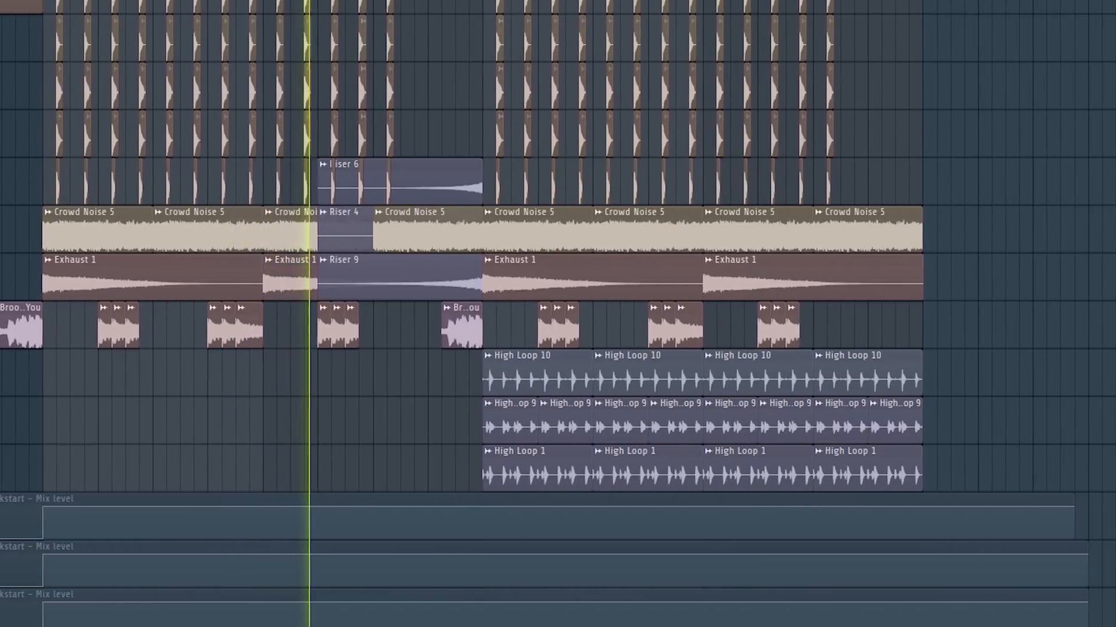
pyautogui.scroll(3, 498, 406)
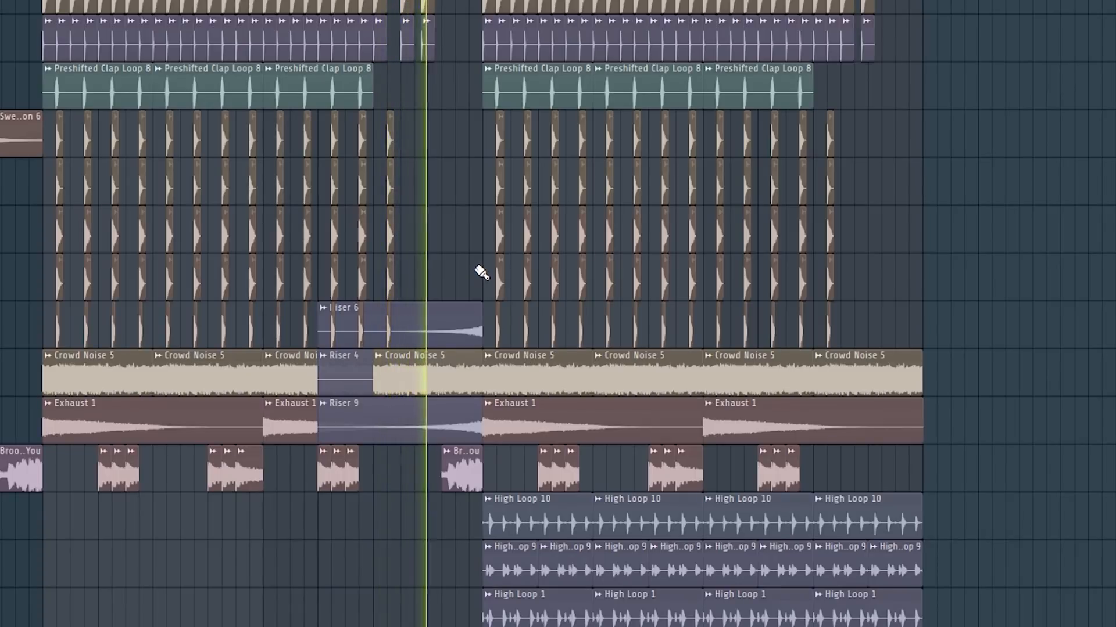
pyautogui.scroll(-8, 605, 374)
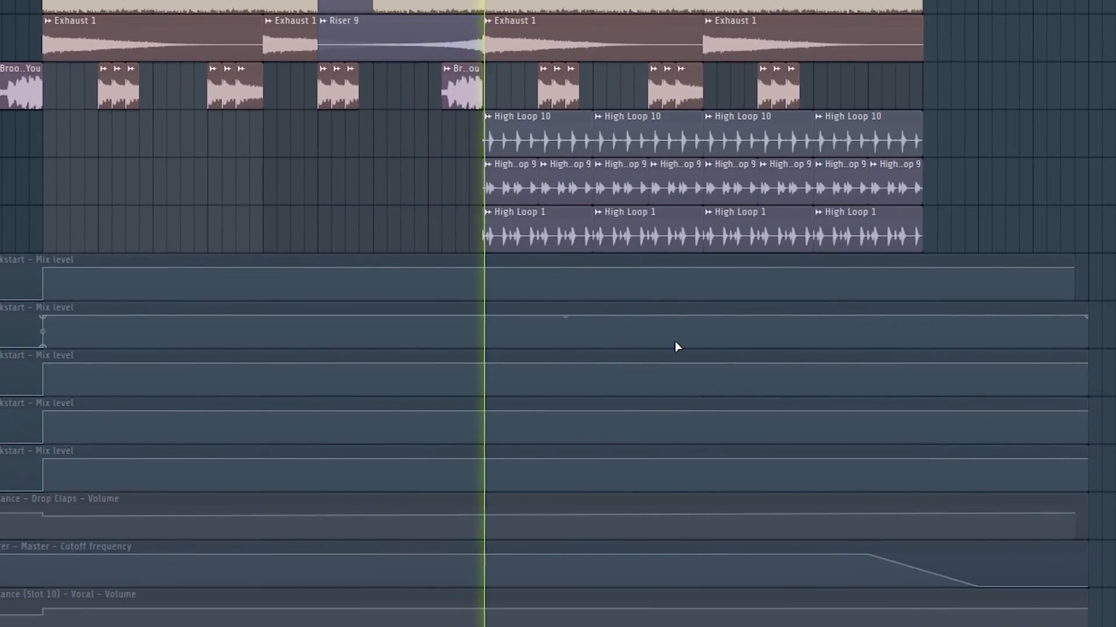
pyautogui.scroll(2, 674, 346)
pyautogui.scroll(2, 665, 345)
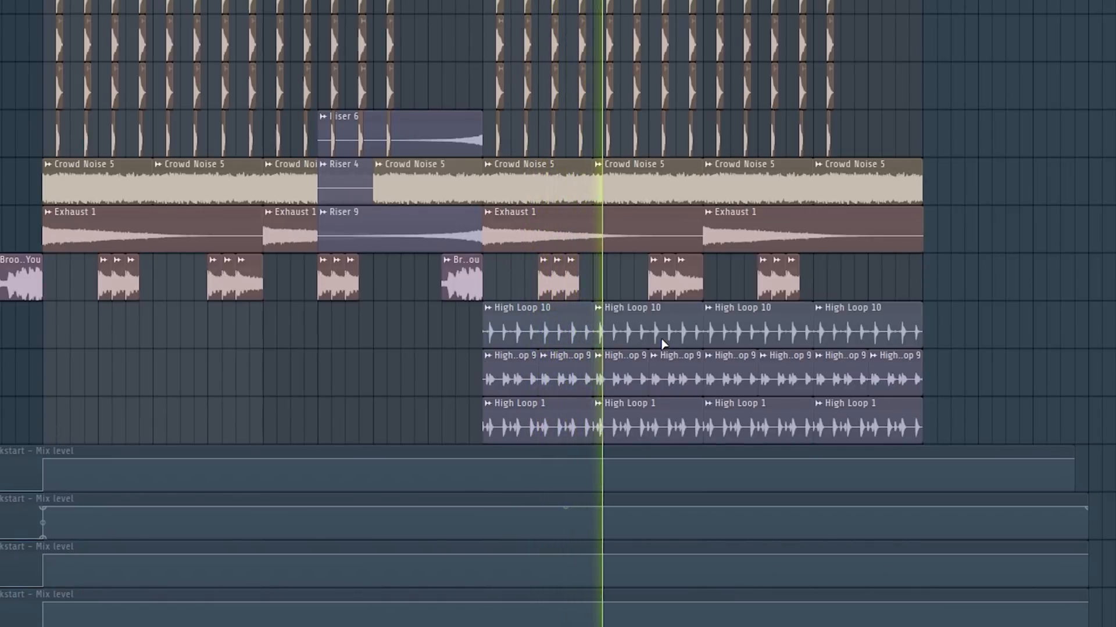
pyautogui.hscroll(2, 819, 266)
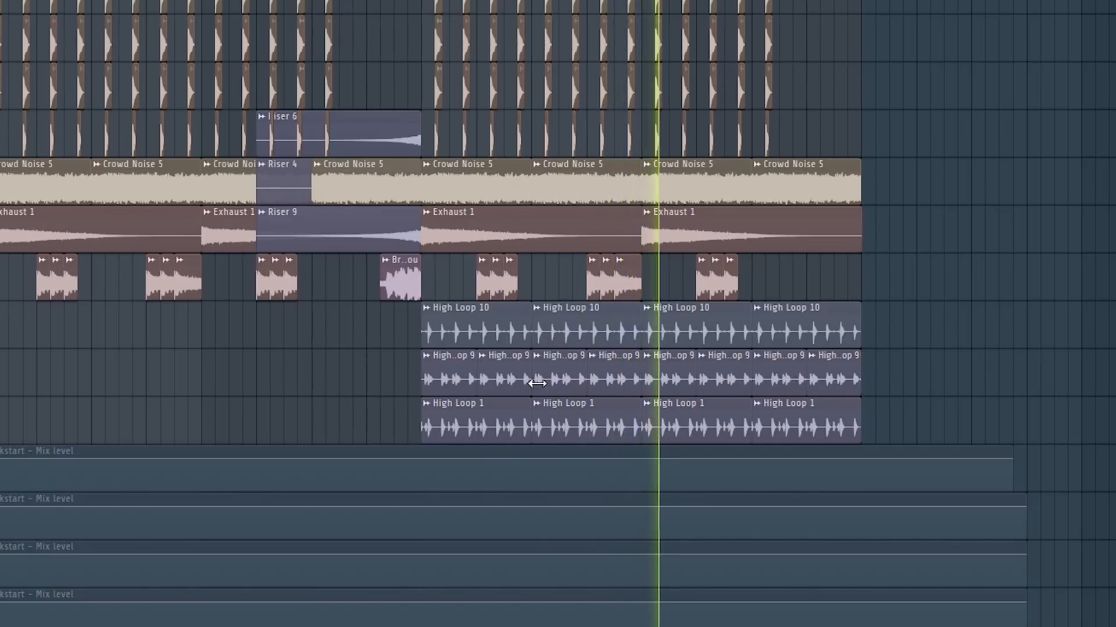
# Place another Brooks Without You vocal clip on Track 30, ending with the drop's second half.
pyautogui.click(760, 279)
pyautogui.moveTo(761, 308); pyautogui.dragTo(834, 308)
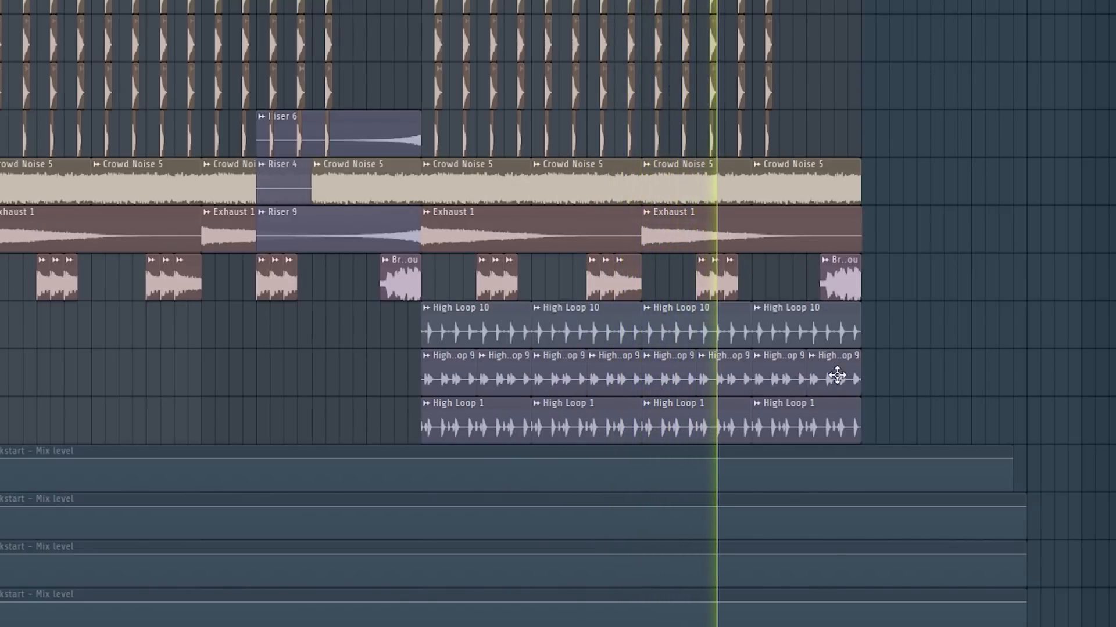
pyautogui.scroll(4, 834, 401)
pyautogui.scroll(-3, 835, 401)
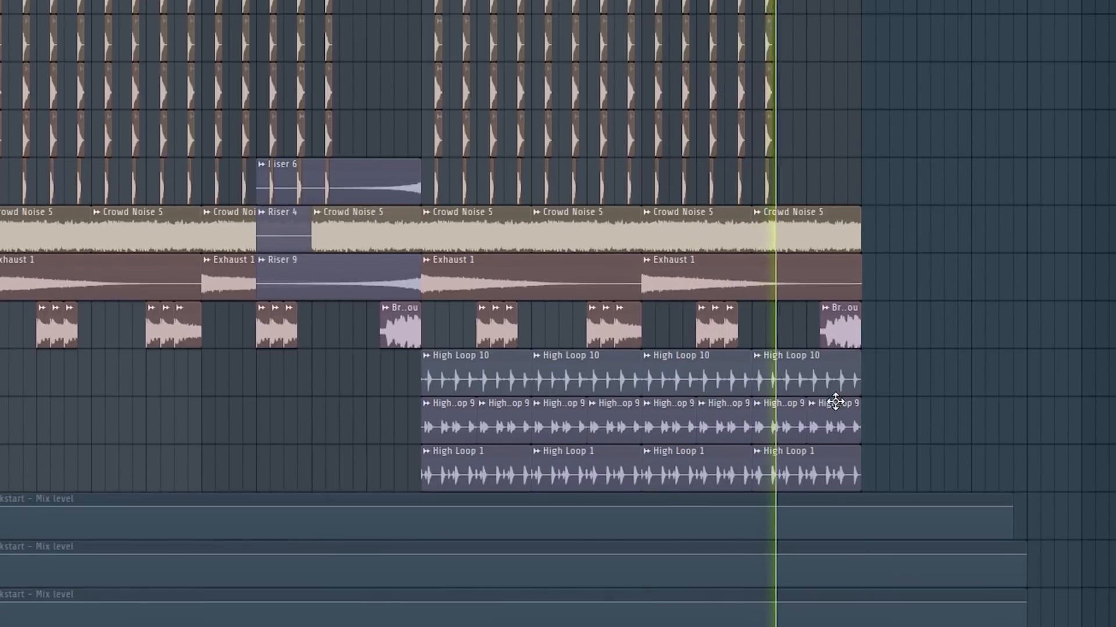
pyautogui.scroll(-2, 835, 402)
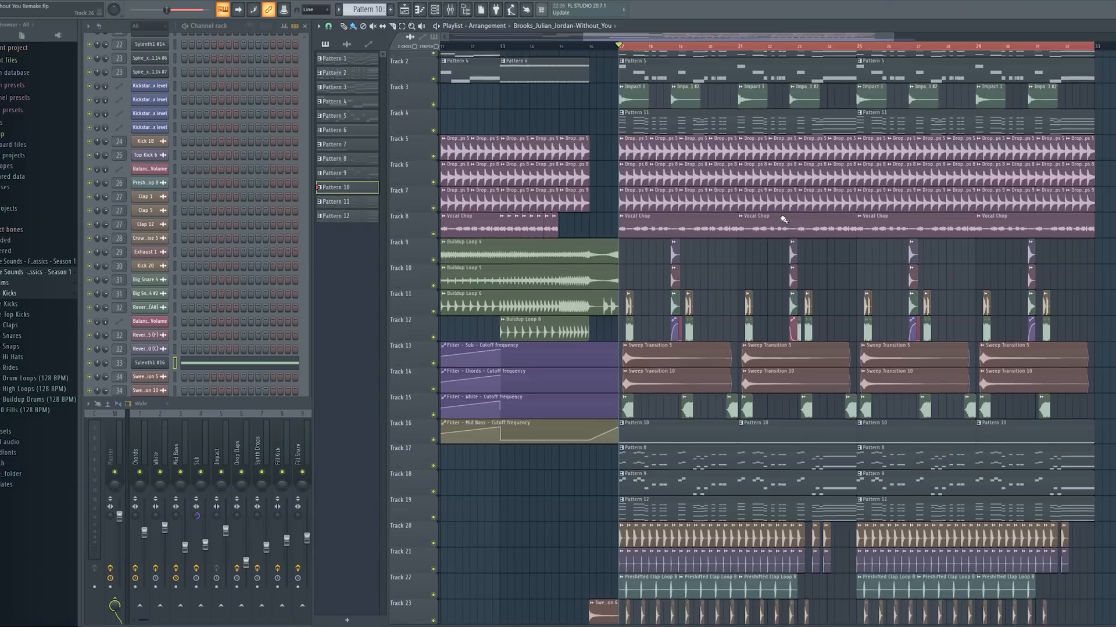
# Isolate Tracks 9 to 15 and play the drop's Reverb Pluck, Kick 20, Big Snare and Sweep Transition fills.
pyautogui.scroll(1, 773, 261)
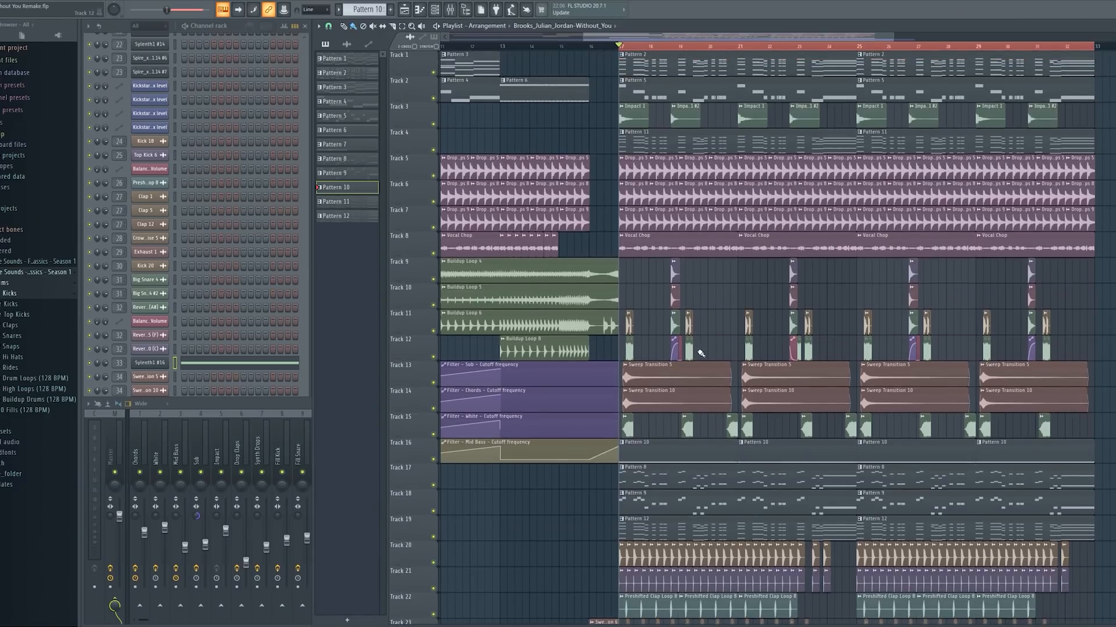
pyautogui.scroll(3, 773, 331)
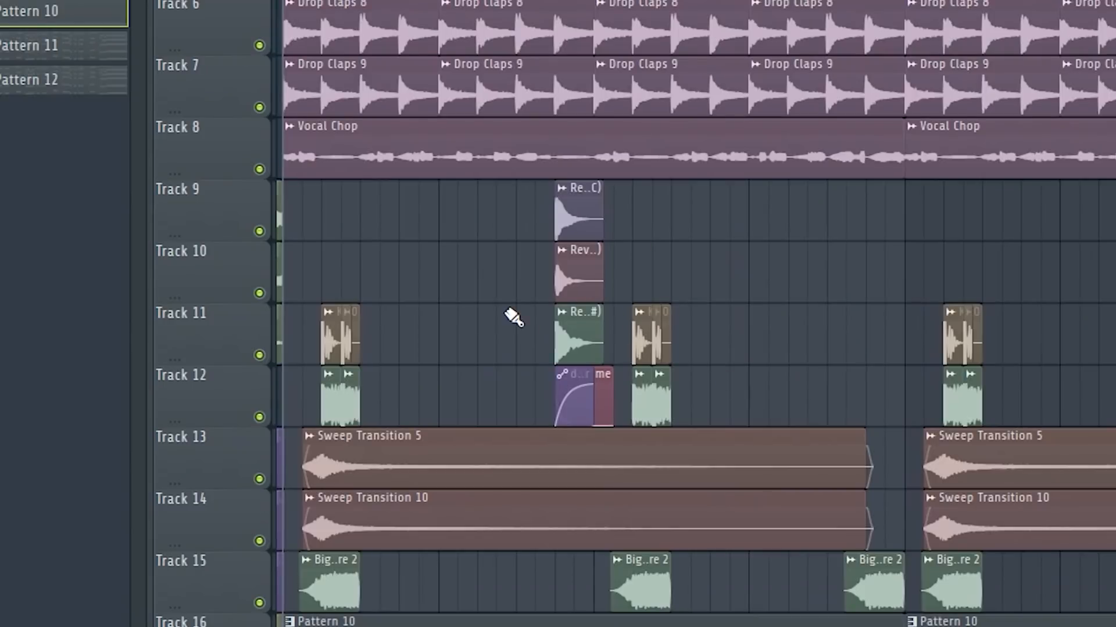
pyautogui.scroll(2, 511, 317)
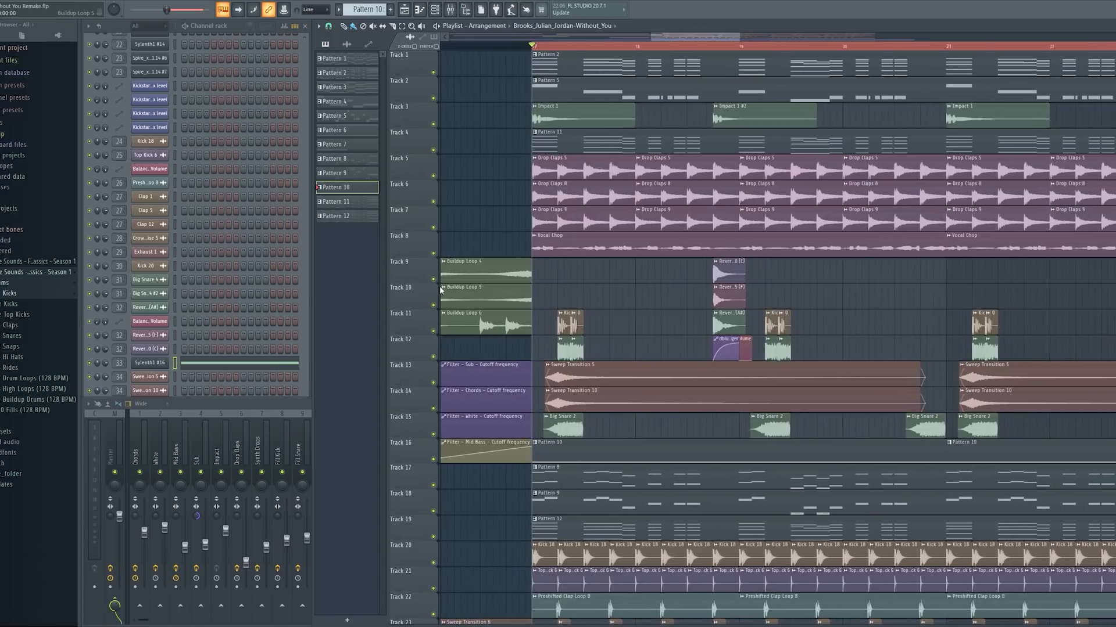
pyautogui.rightClick(433, 279)
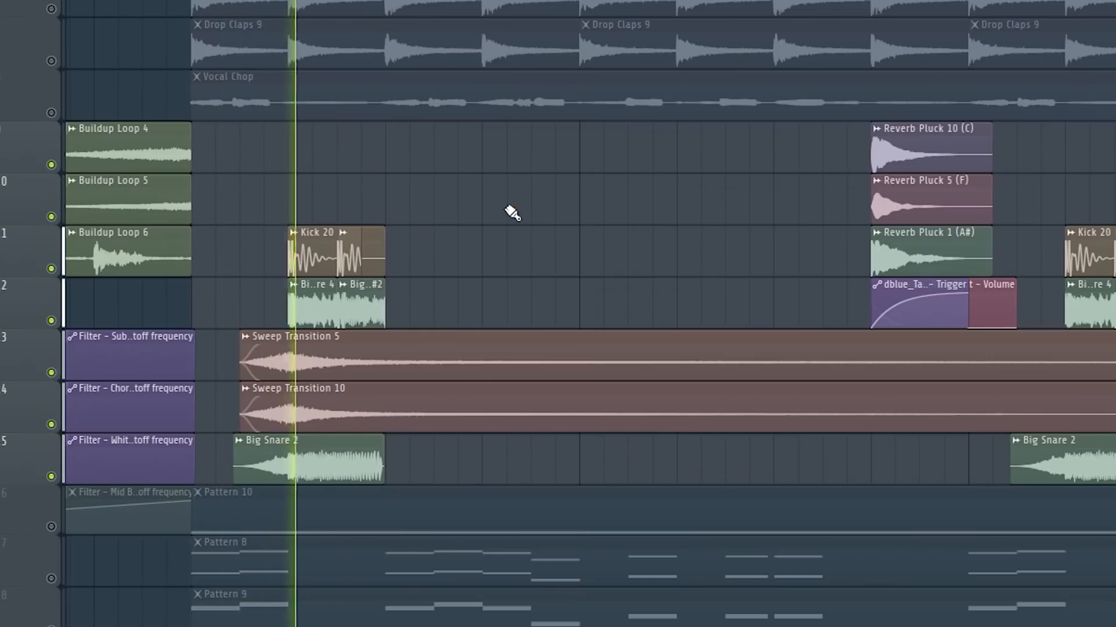
pyautogui.moveTo(673, 37); pyautogui.dragTo(684, 37)
pyautogui.hscroll(3, 590, 314)
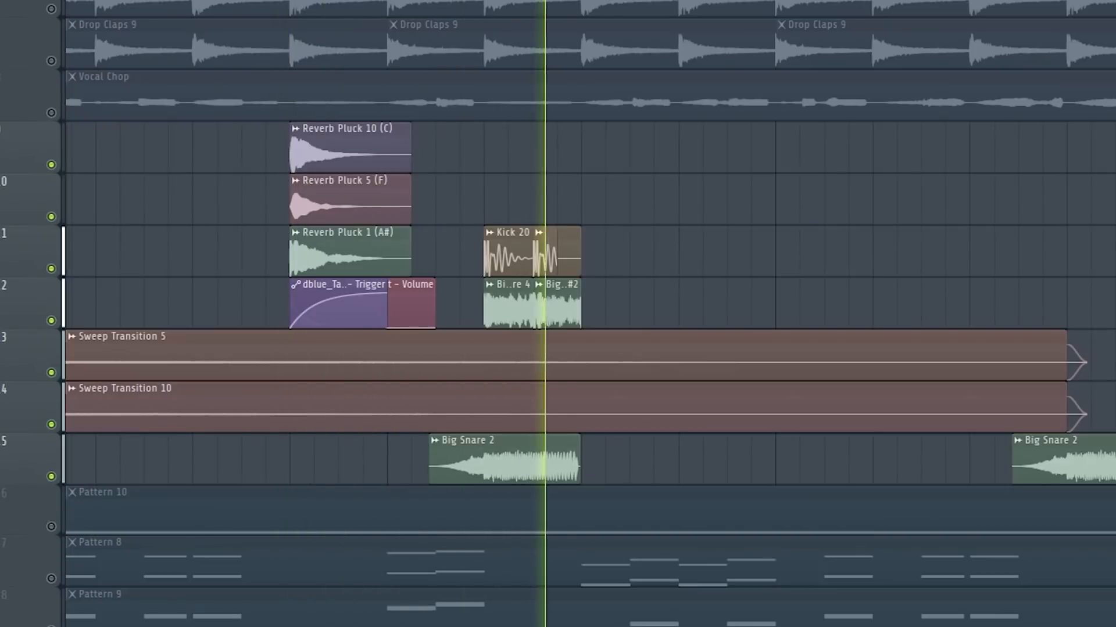
pyautogui.hscroll(9, 473, 244)
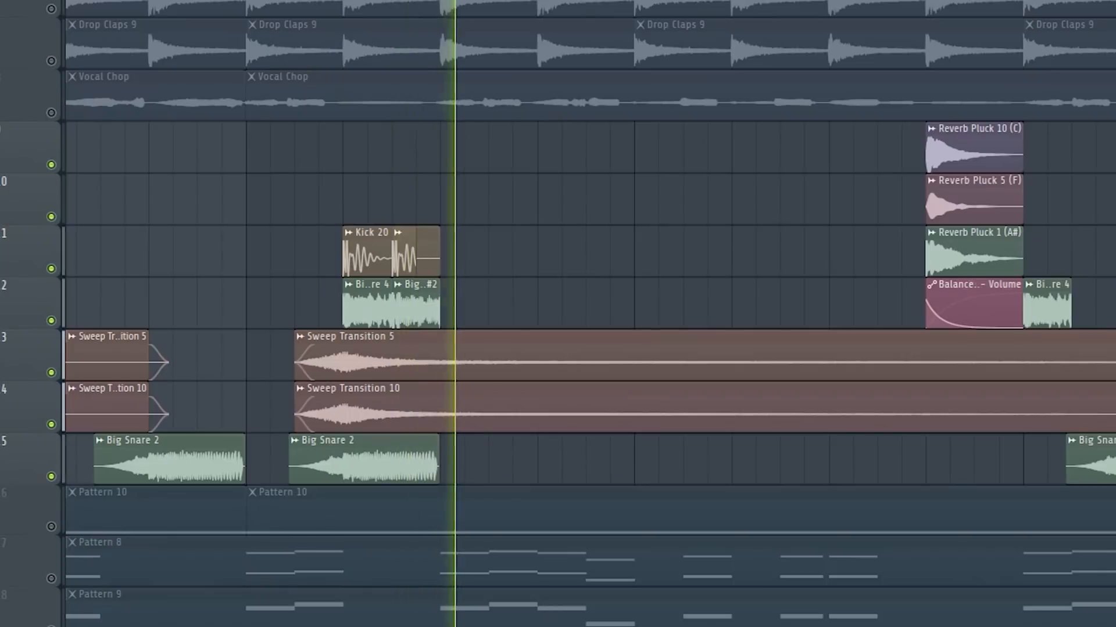
pyautogui.hscroll(5, 590, 314)
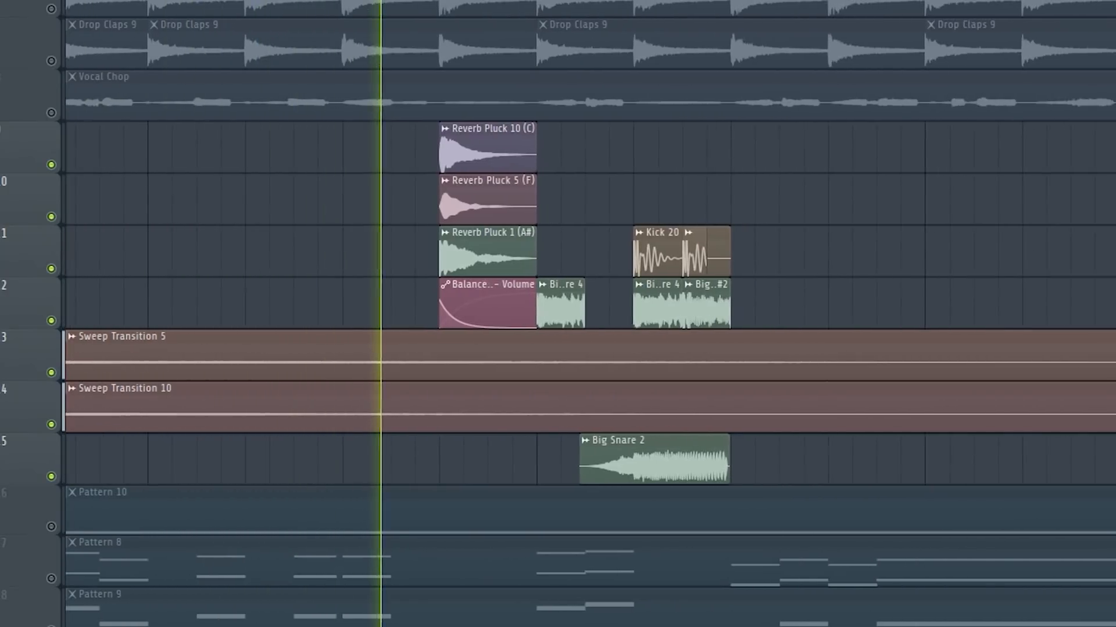
pyautogui.scroll(3, 784, 169)
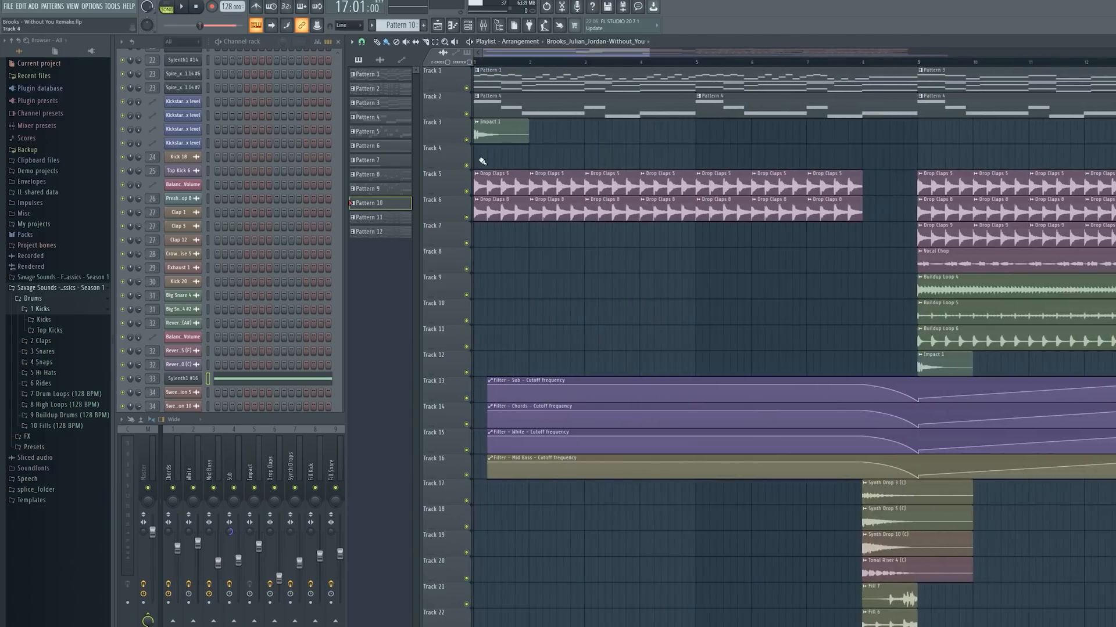
pyautogui.scroll(-6, 657, 205)
pyautogui.scroll(-4, 639, 235)
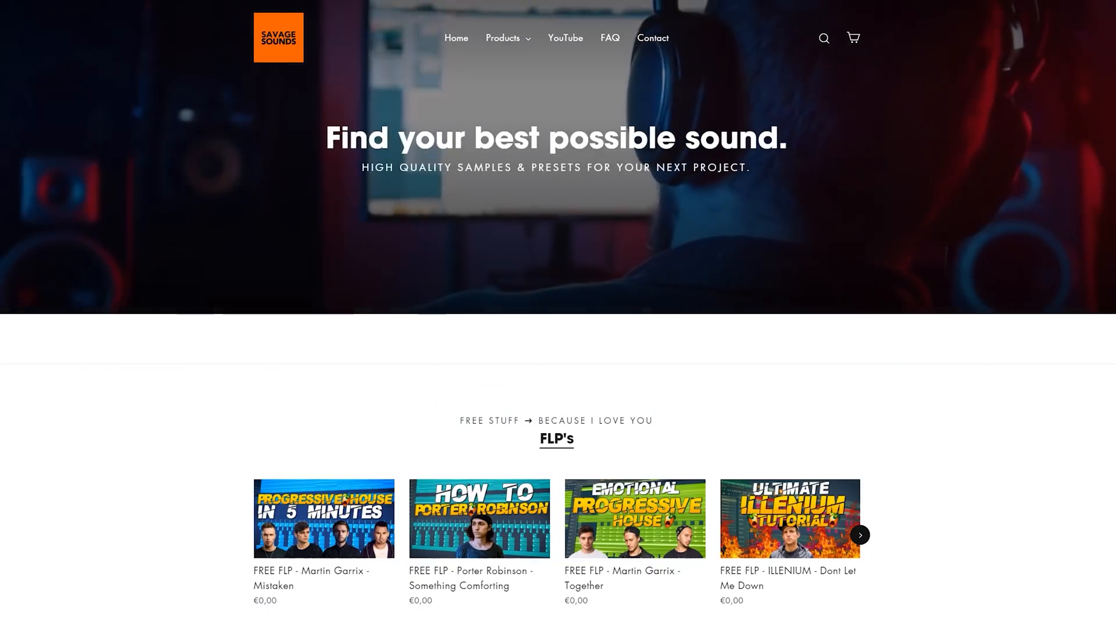
# Switch to the Savage Sounds website and open Future House Classics - Season 1 from the Main Sample Packs.
pyautogui.moveTo(505, 38)
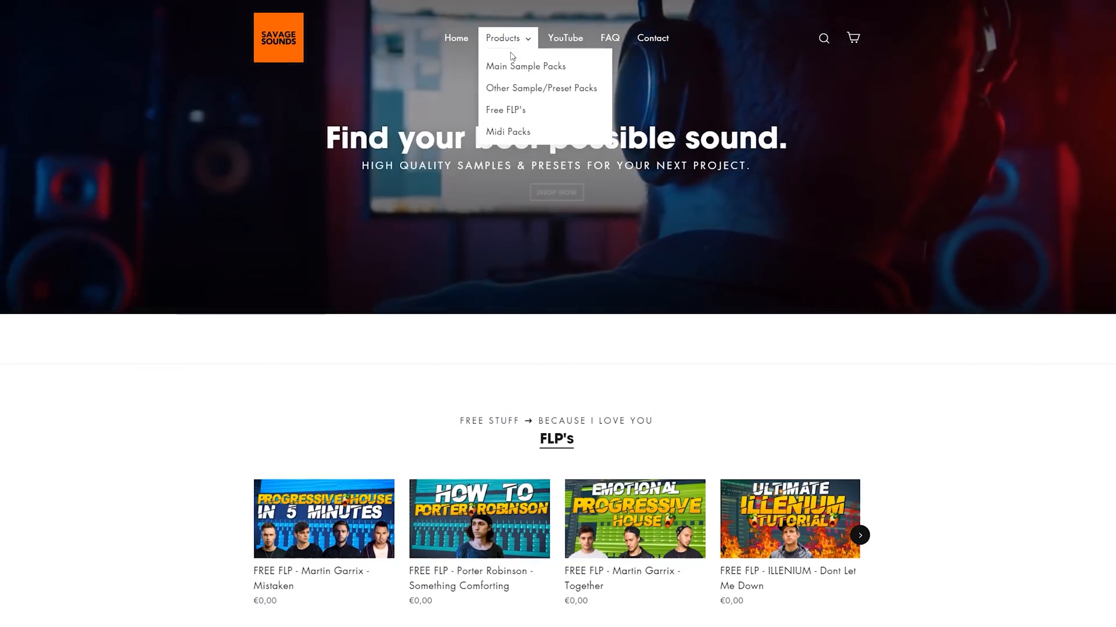
pyautogui.click(511, 67)
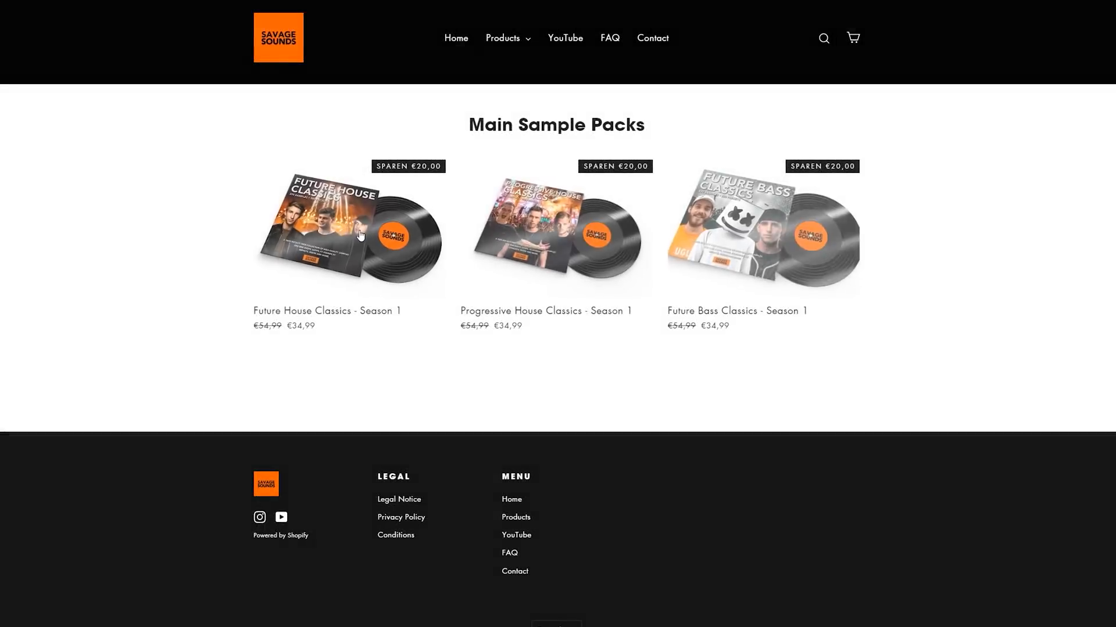
pyautogui.click(360, 235)
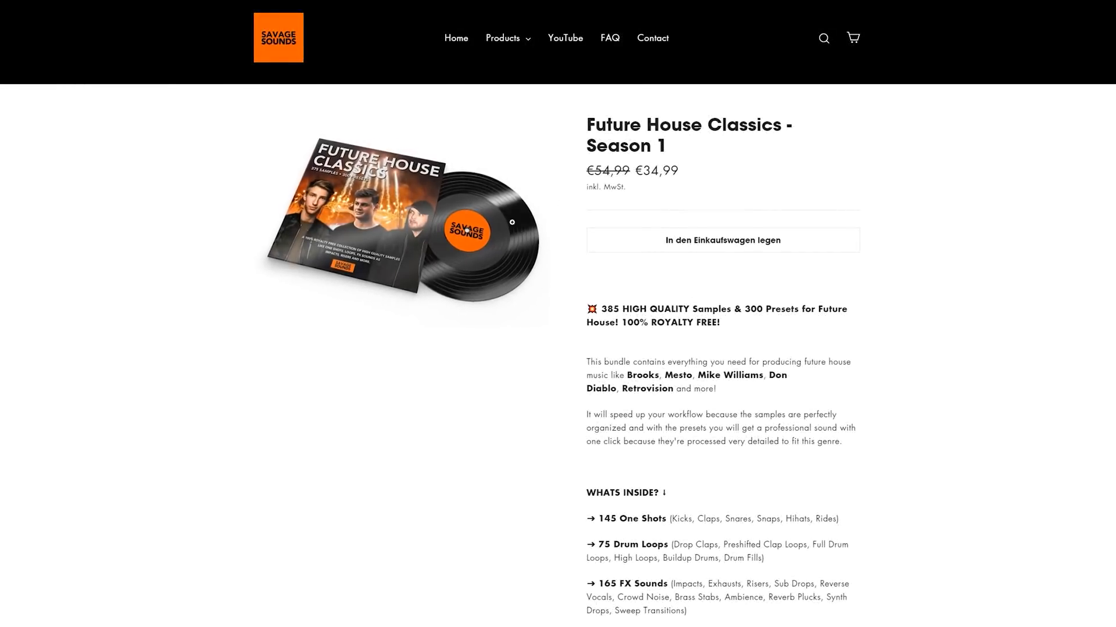
# Review the Future House Classics - Season 1 product page, including its one shots, drum loops, FX sounds and synth presets.
pyautogui.scroll(-10, 697, 233)
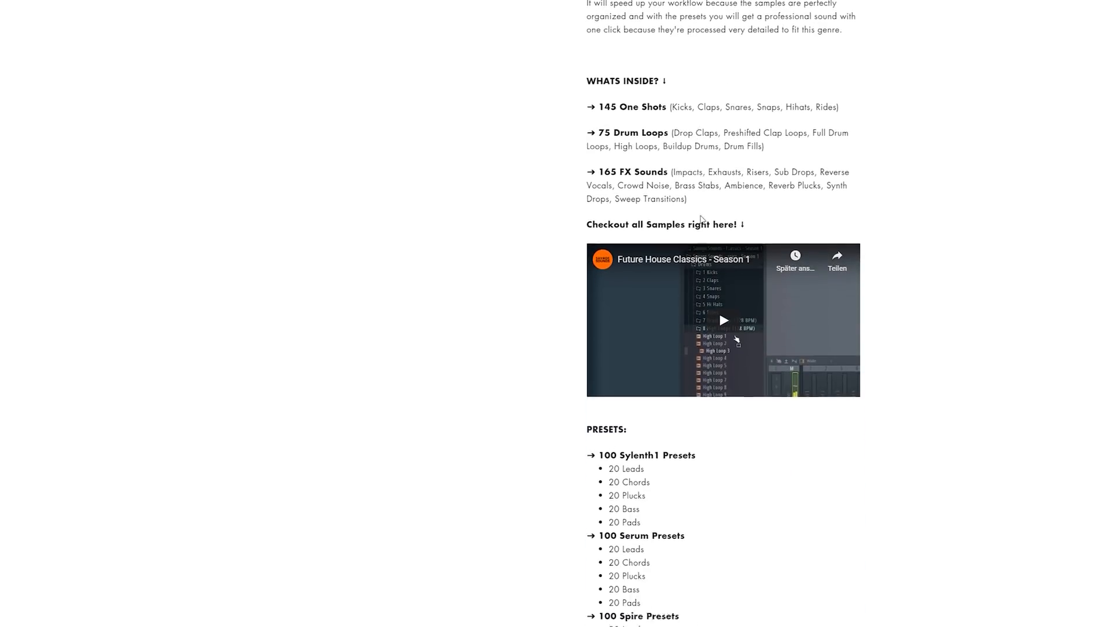
pyautogui.scroll(6, 677, 351)
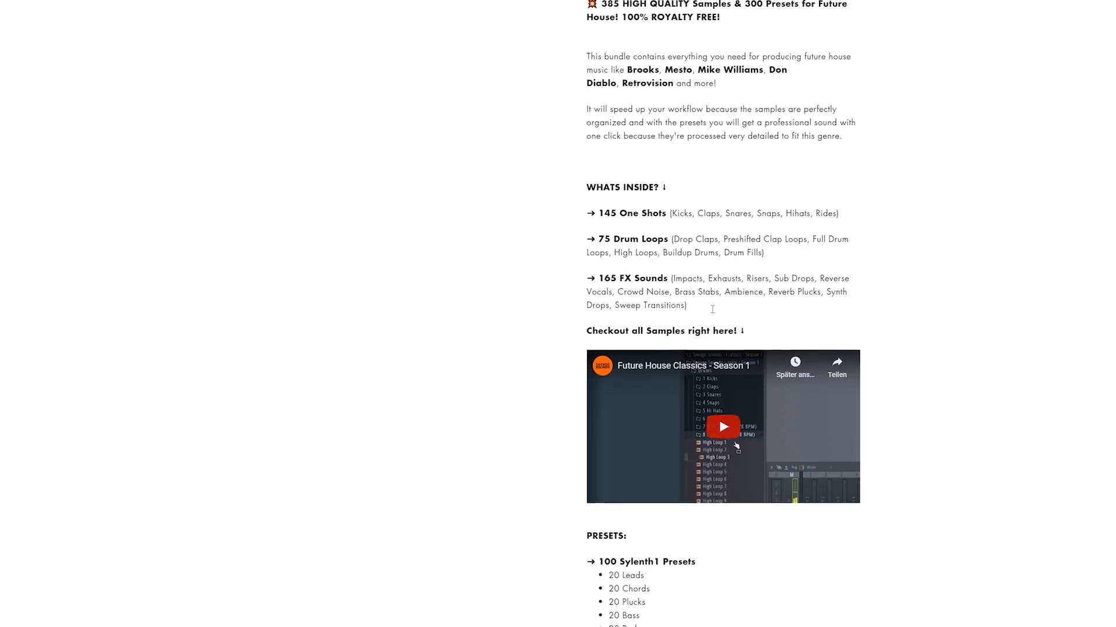
pyautogui.scroll(5, 712, 308)
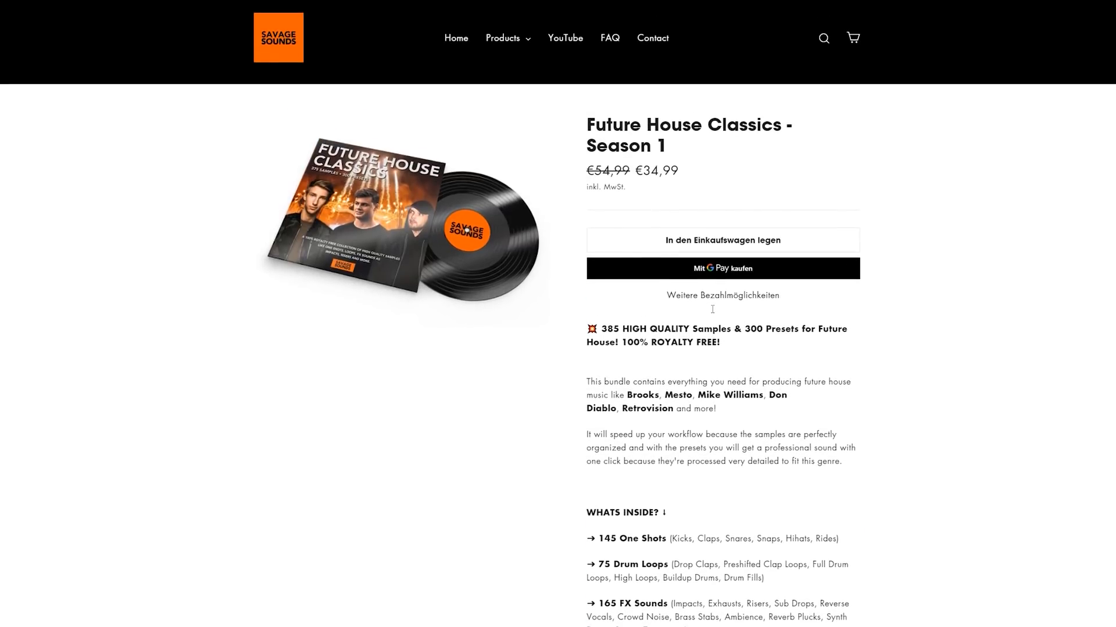
pyautogui.scroll(-4, 709, 384)
pyautogui.scroll(3, 709, 349)
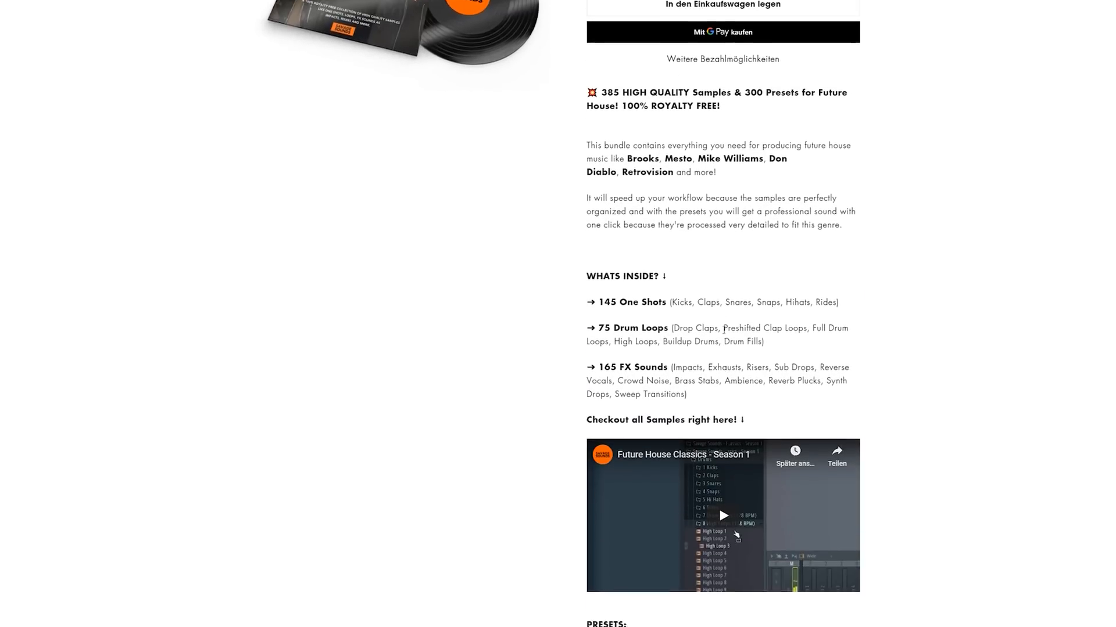
pyautogui.scroll(-5, 711, 216)
pyautogui.scroll(-5, 711, 216)
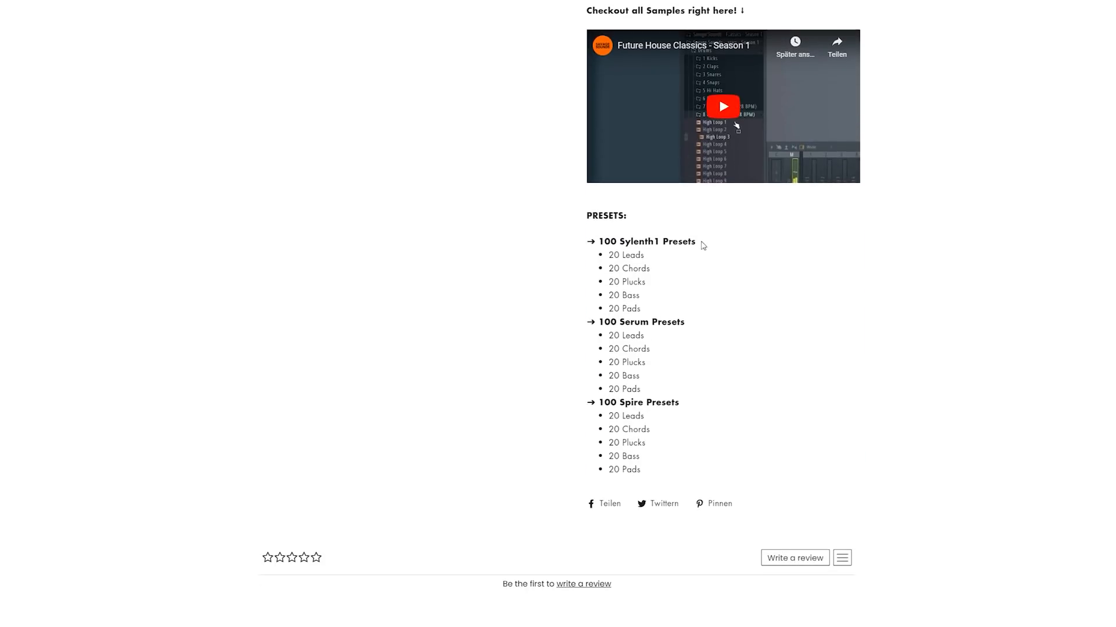
pyautogui.scroll(9, 681, 345)
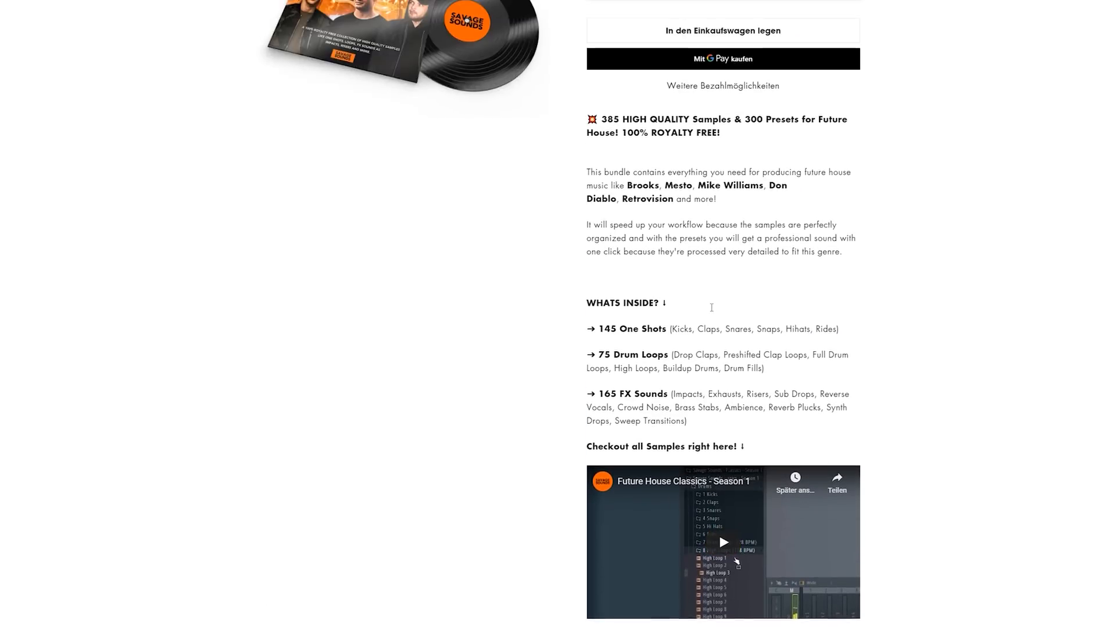
pyautogui.scroll(2, 714, 312)
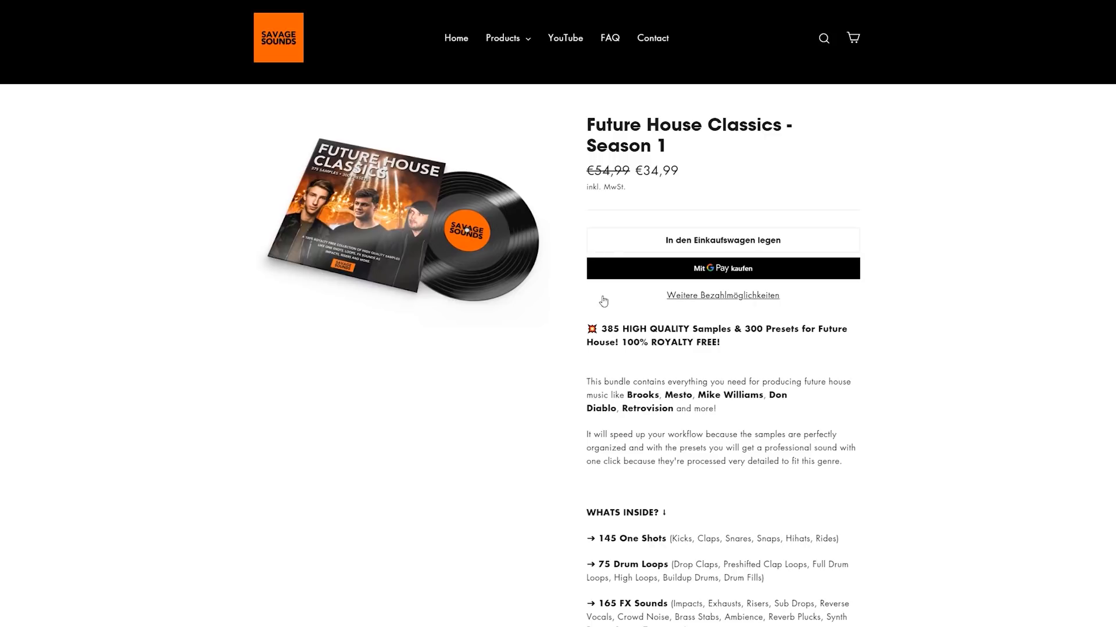
pyautogui.scroll(-4, 679, 384)
pyautogui.scroll(3, 679, 384)
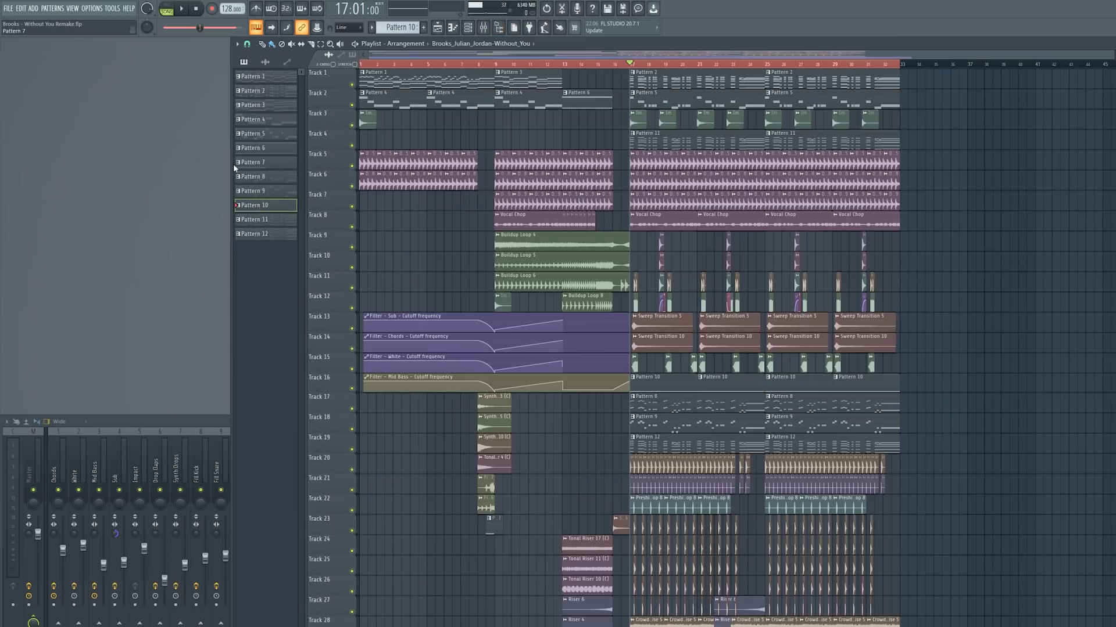
# Switch back to FL Studio, widen the playlist to the full window, and play the whole remake from the start.
pyautogui.moveTo(232, 166); pyautogui.dragTo(2, 163)
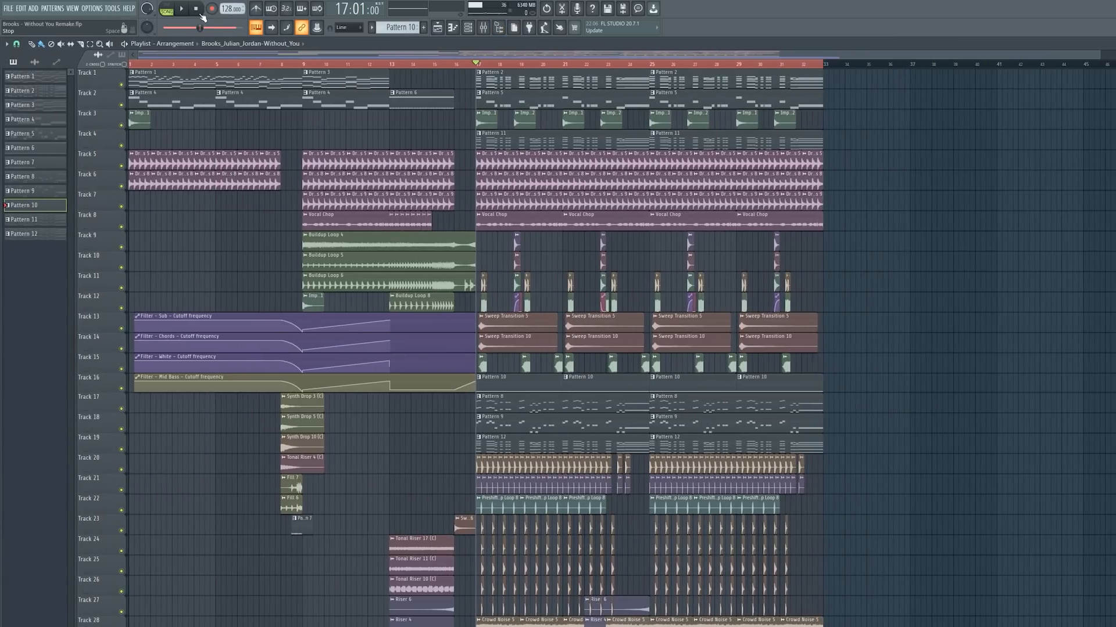
pyautogui.press('space')
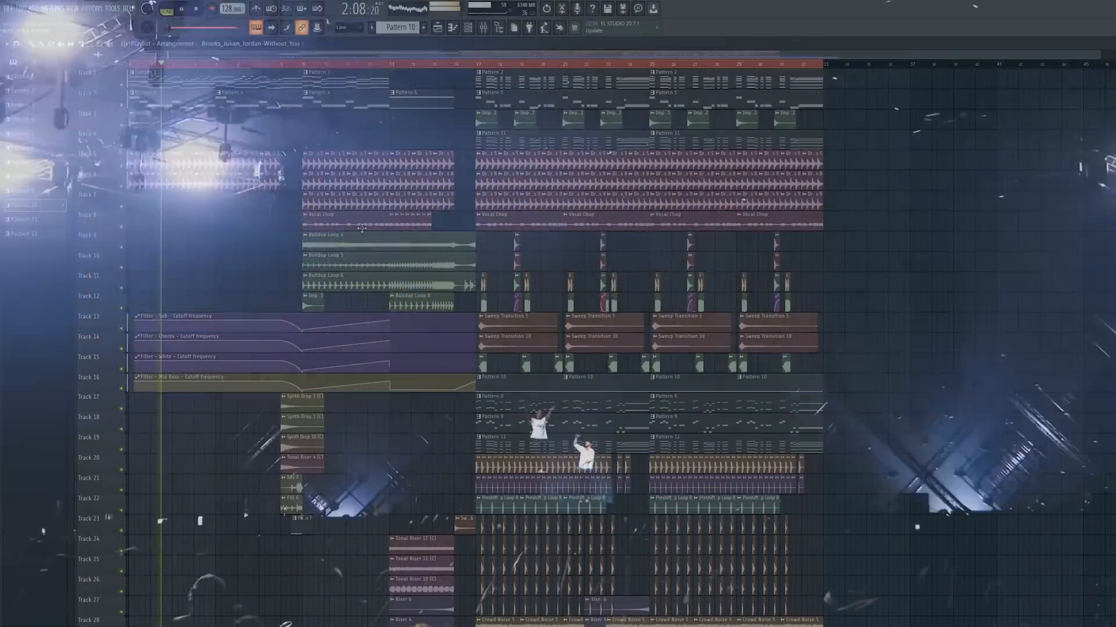
pyautogui.scroll(-12, 362, 228)
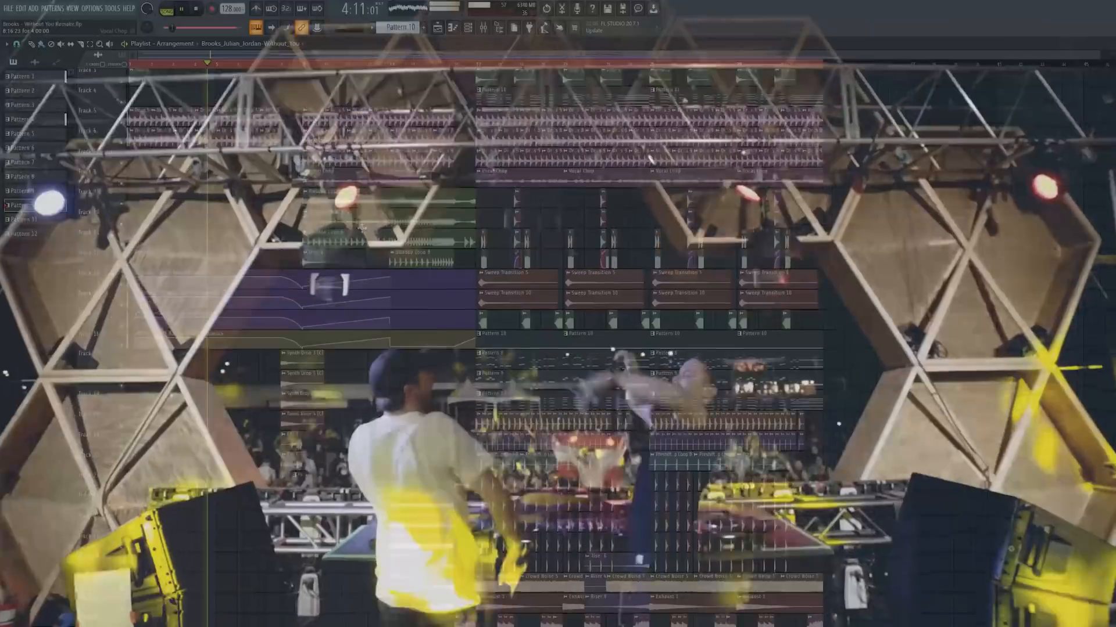
pyautogui.scroll(12, 362, 228)
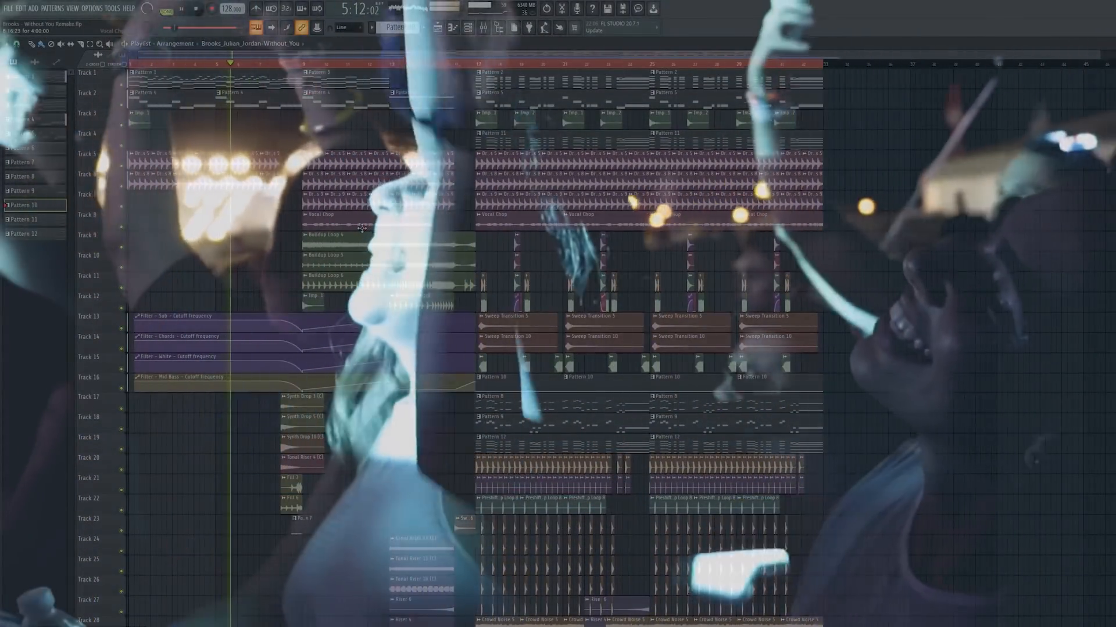